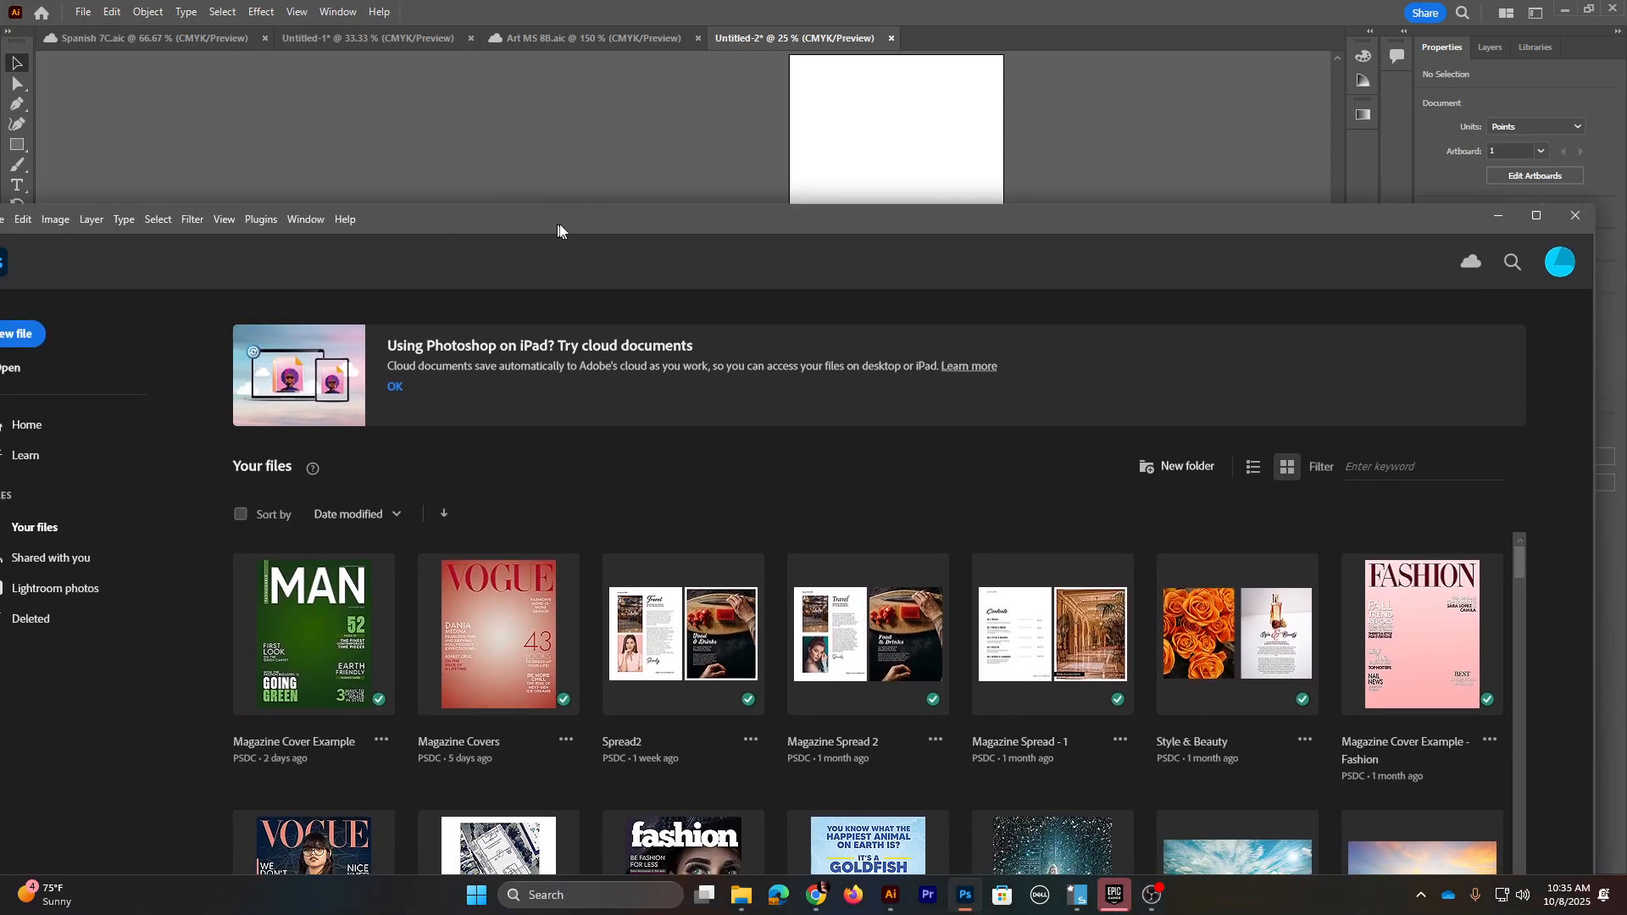
- Create a new print document from the 8.5 x 11 in Letter preset at 300 ppi, named "About Me Poster"
double_click(661, 205)
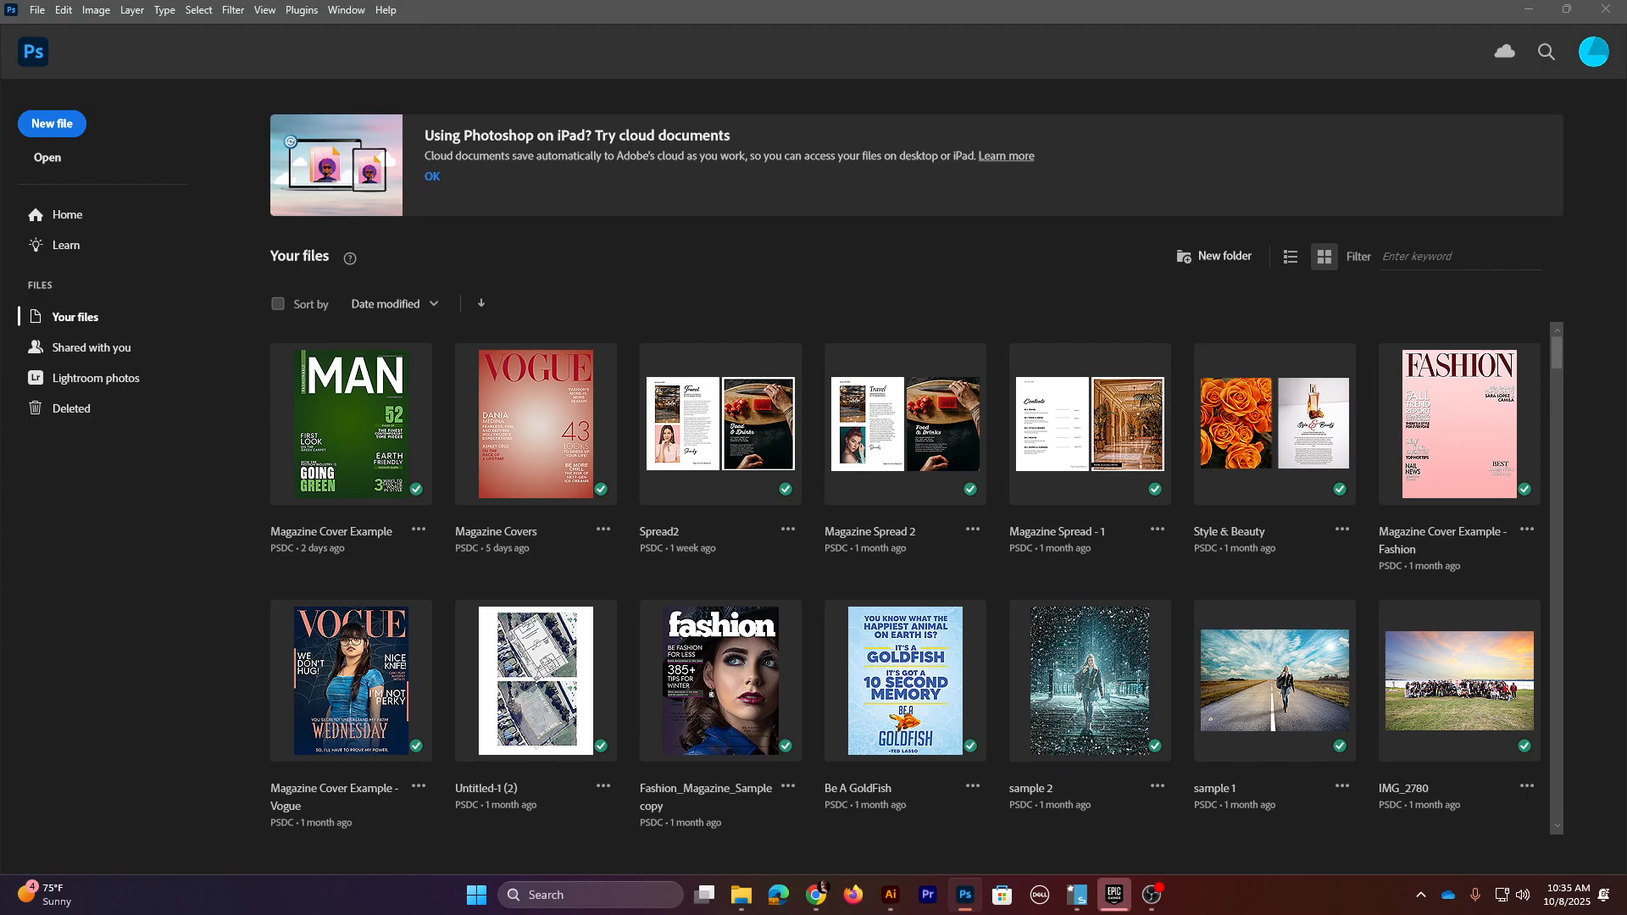
key(ctrl+n)
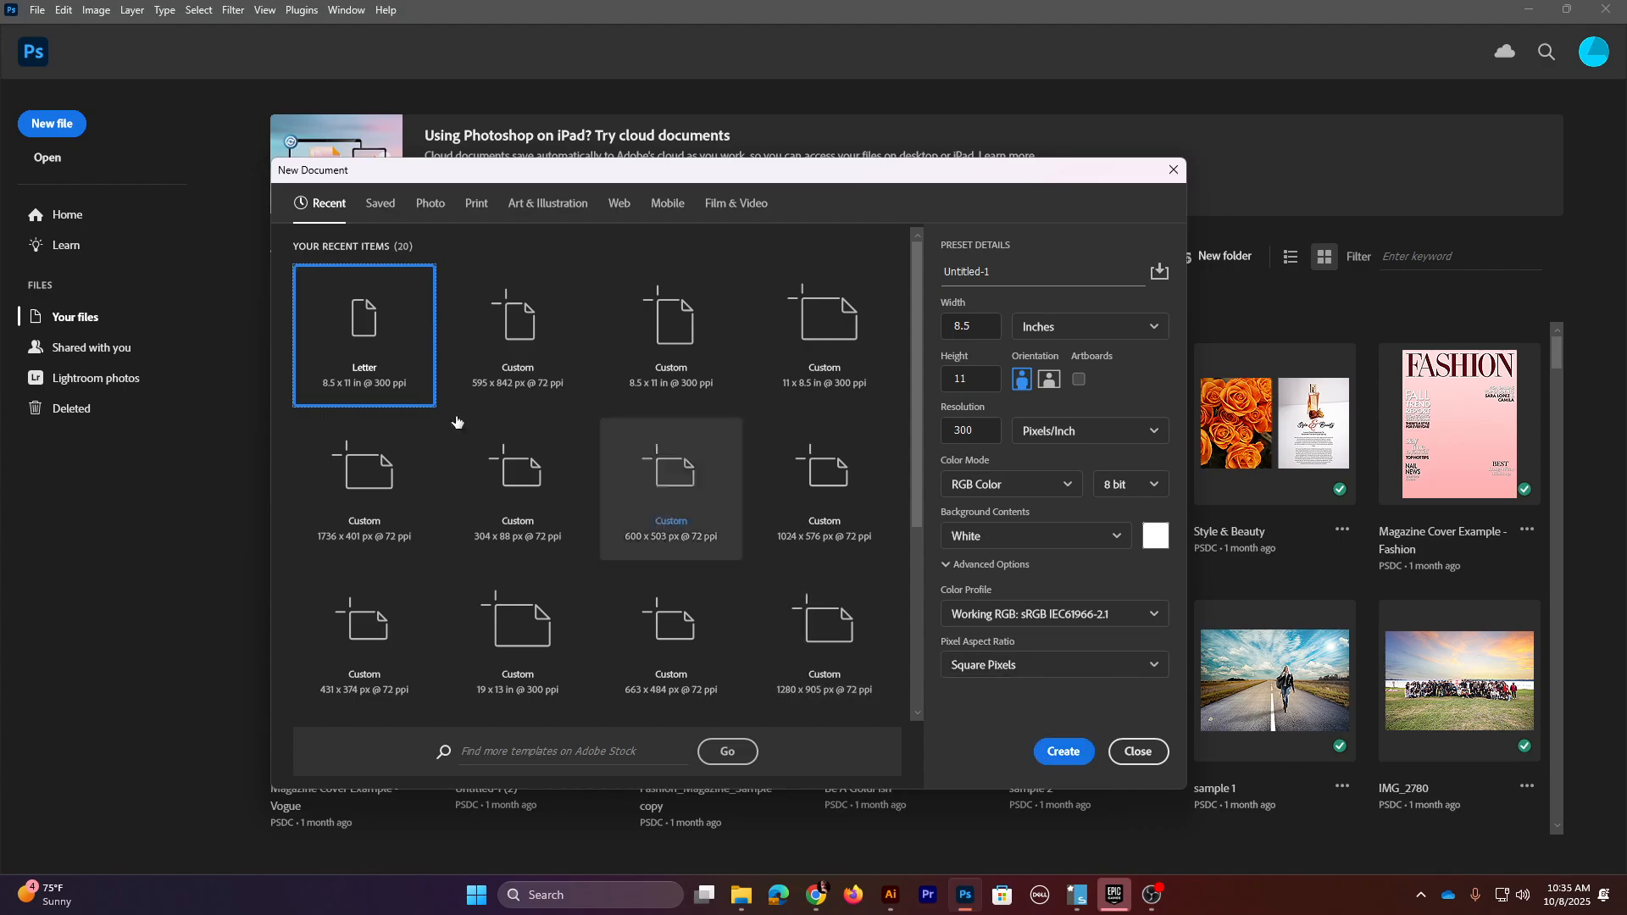
click(476, 203)
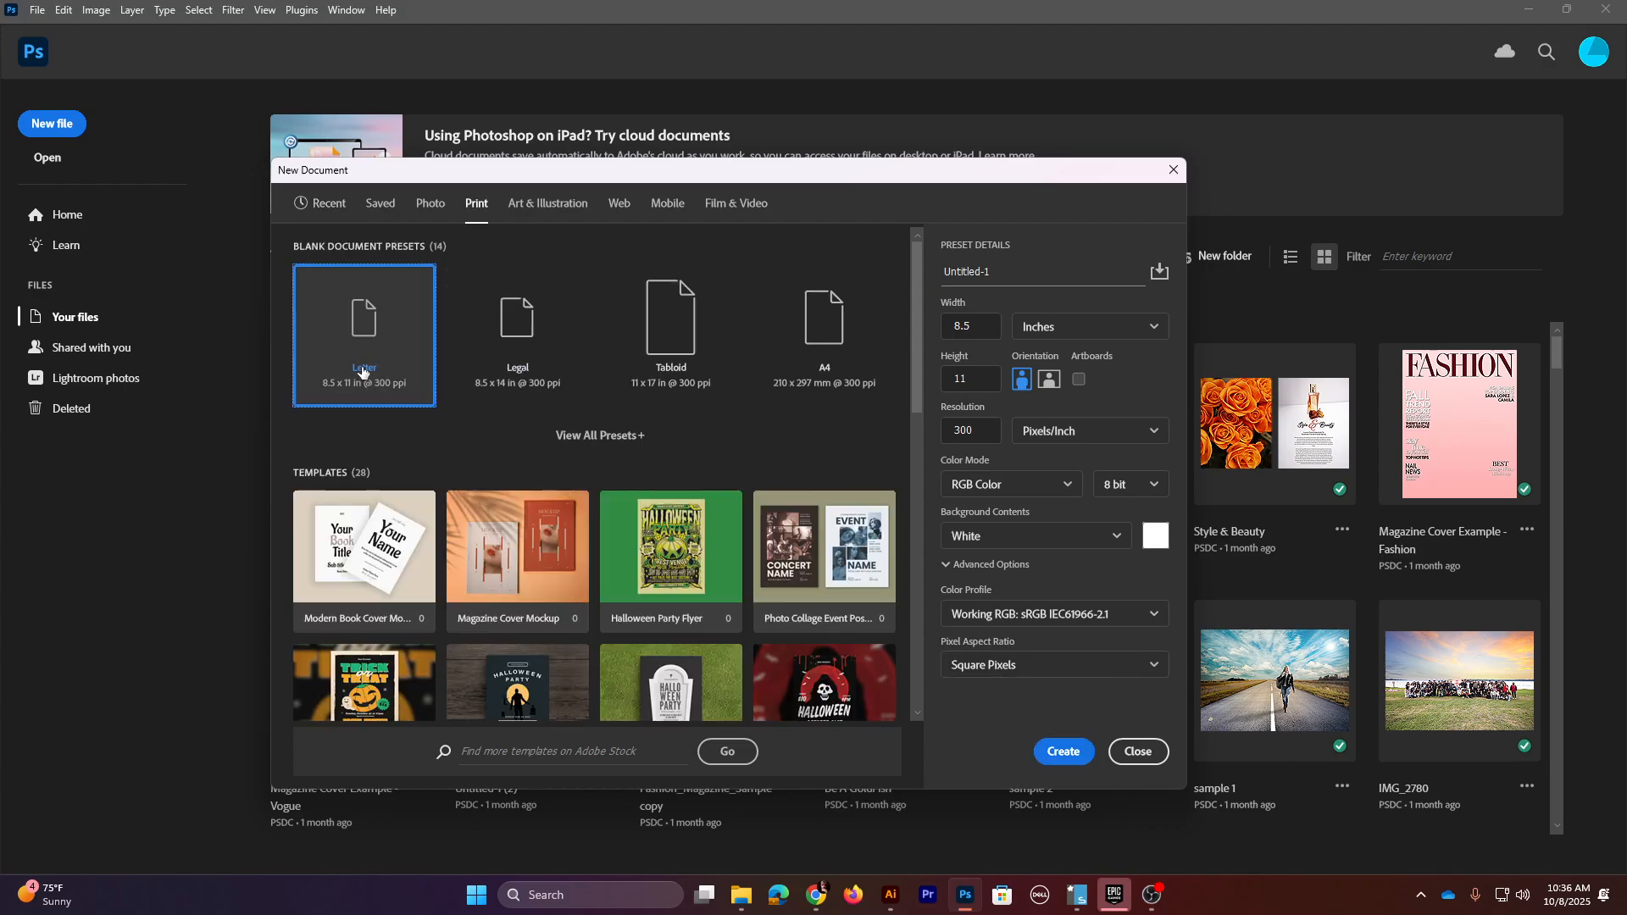
drag(1003, 274, 898, 285)
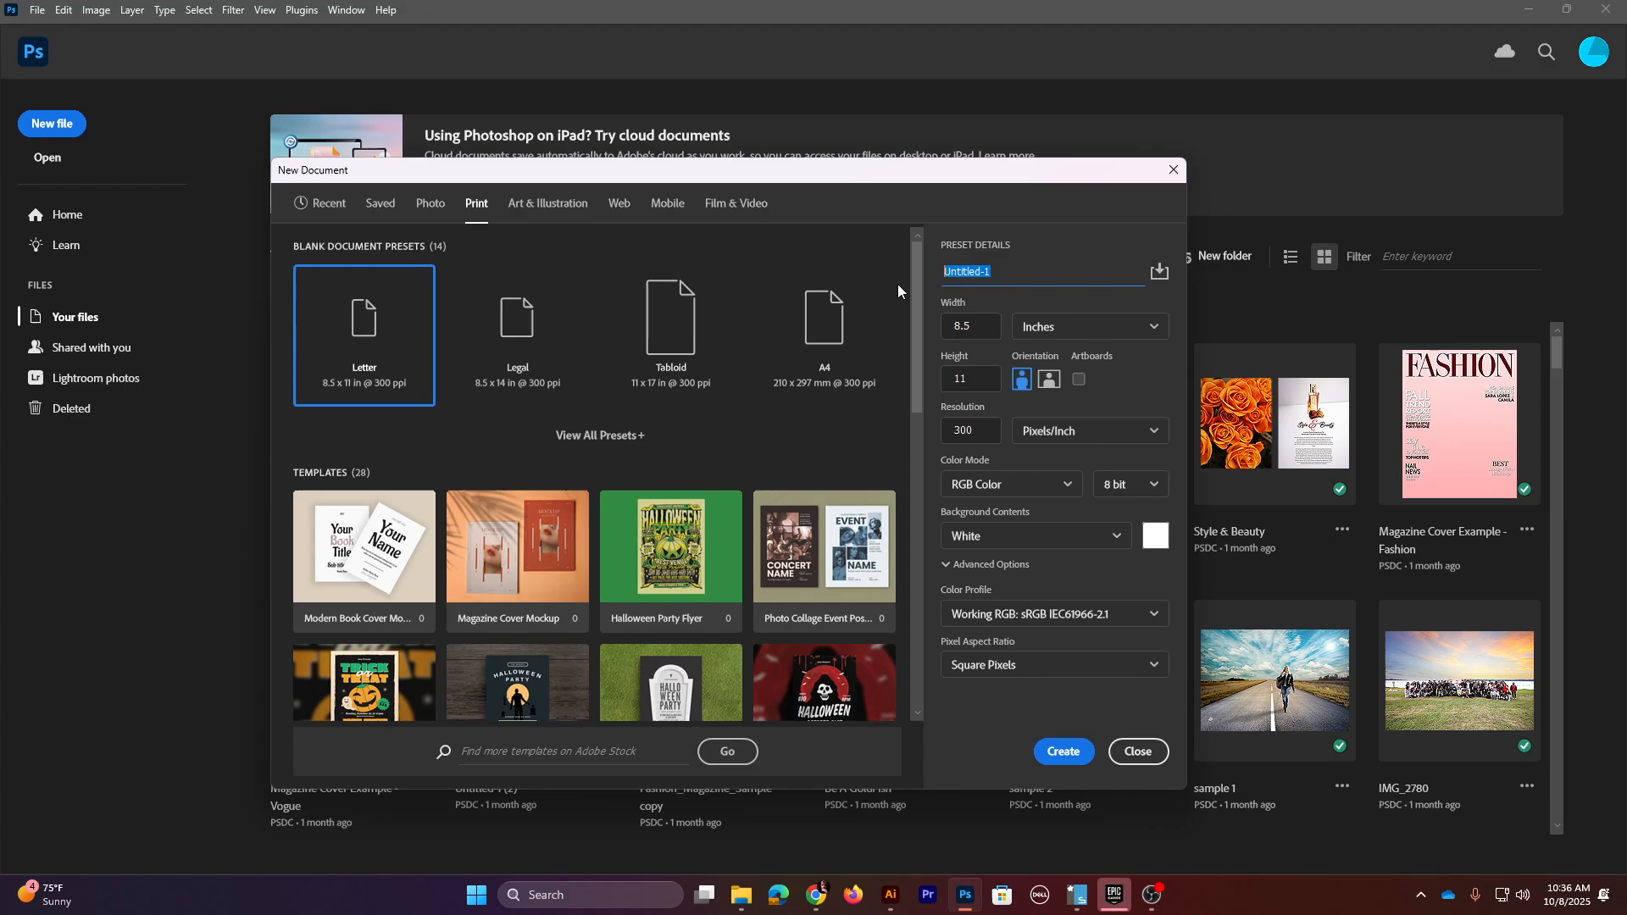
text(About Me Poster)
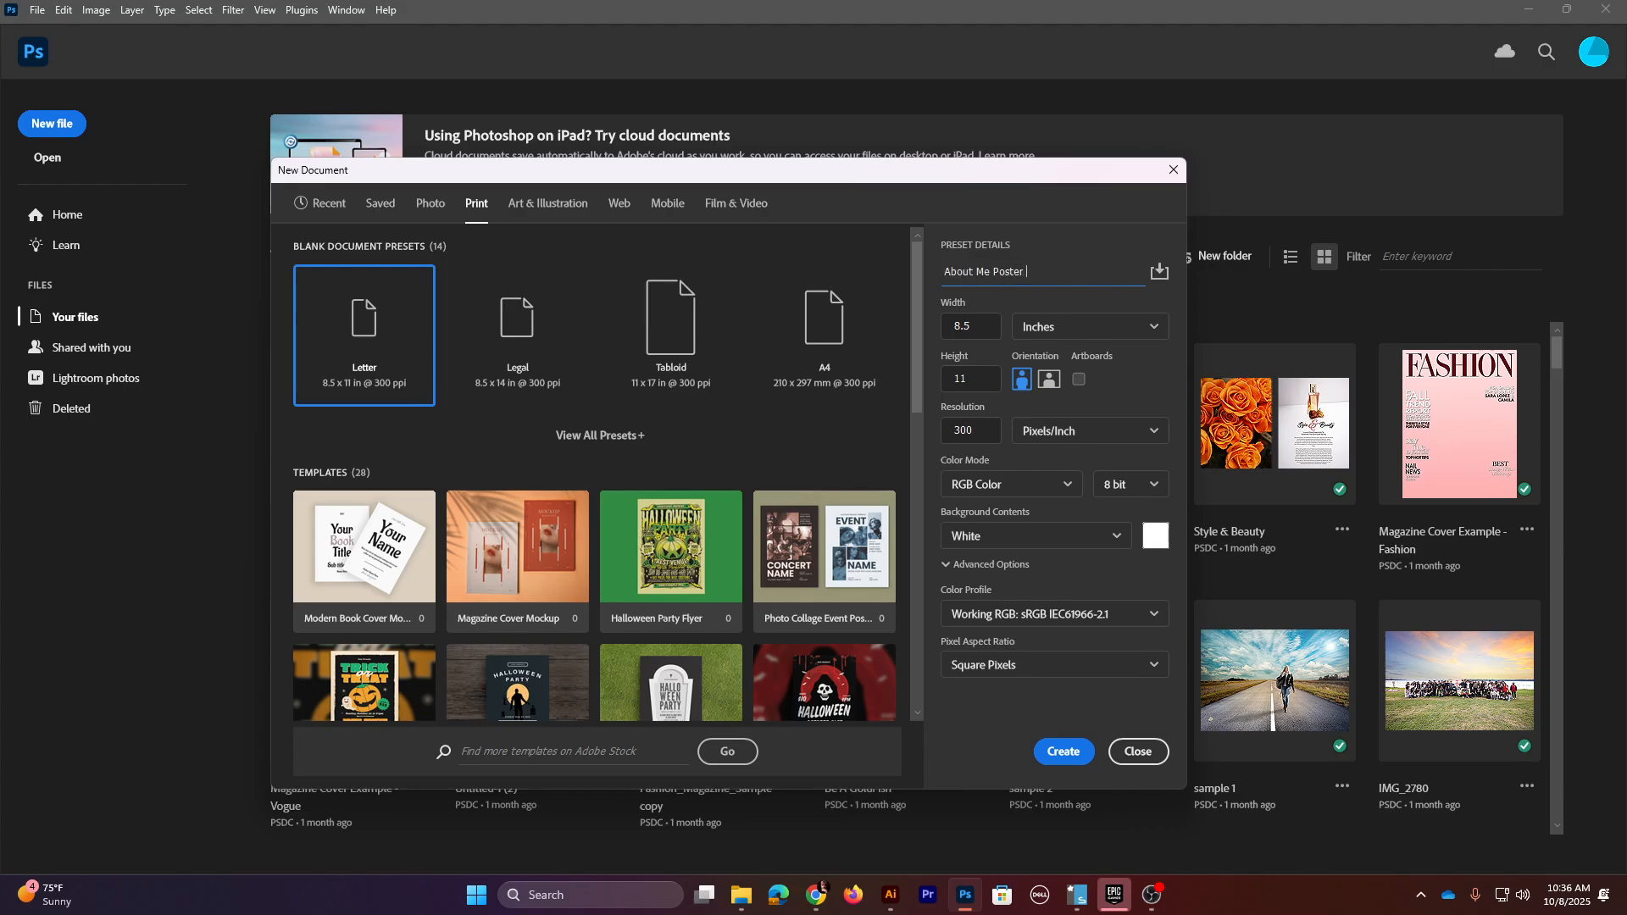
click(1065, 752)
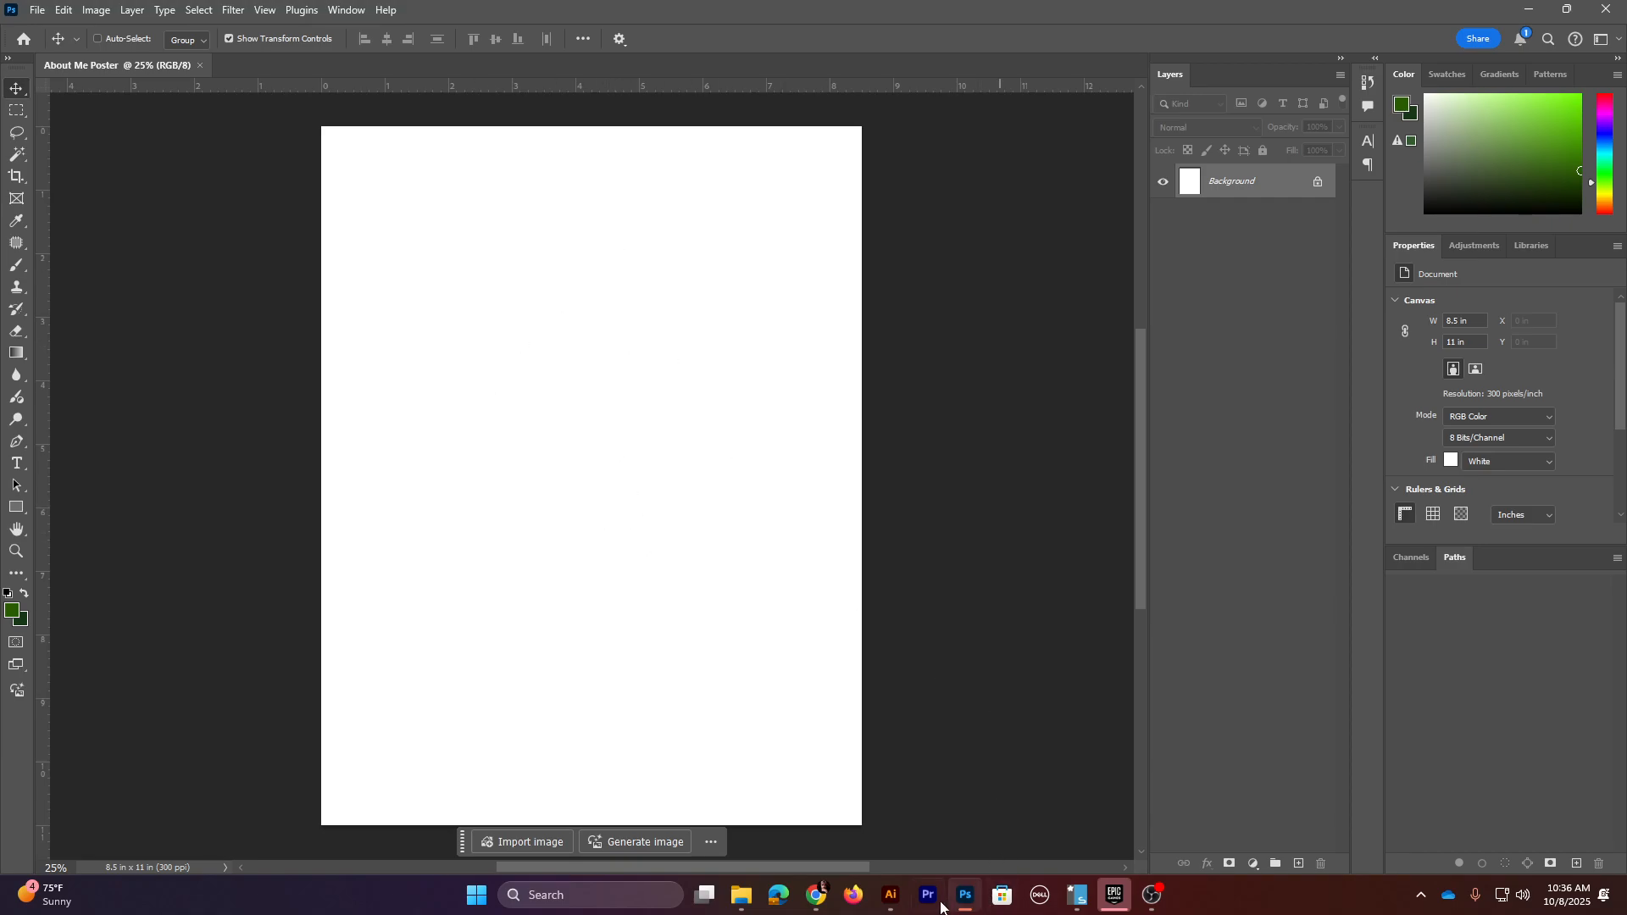
- Place the IMG_3358 photo of the standing student in the poster and remove its background
mouse_move(891, 903)
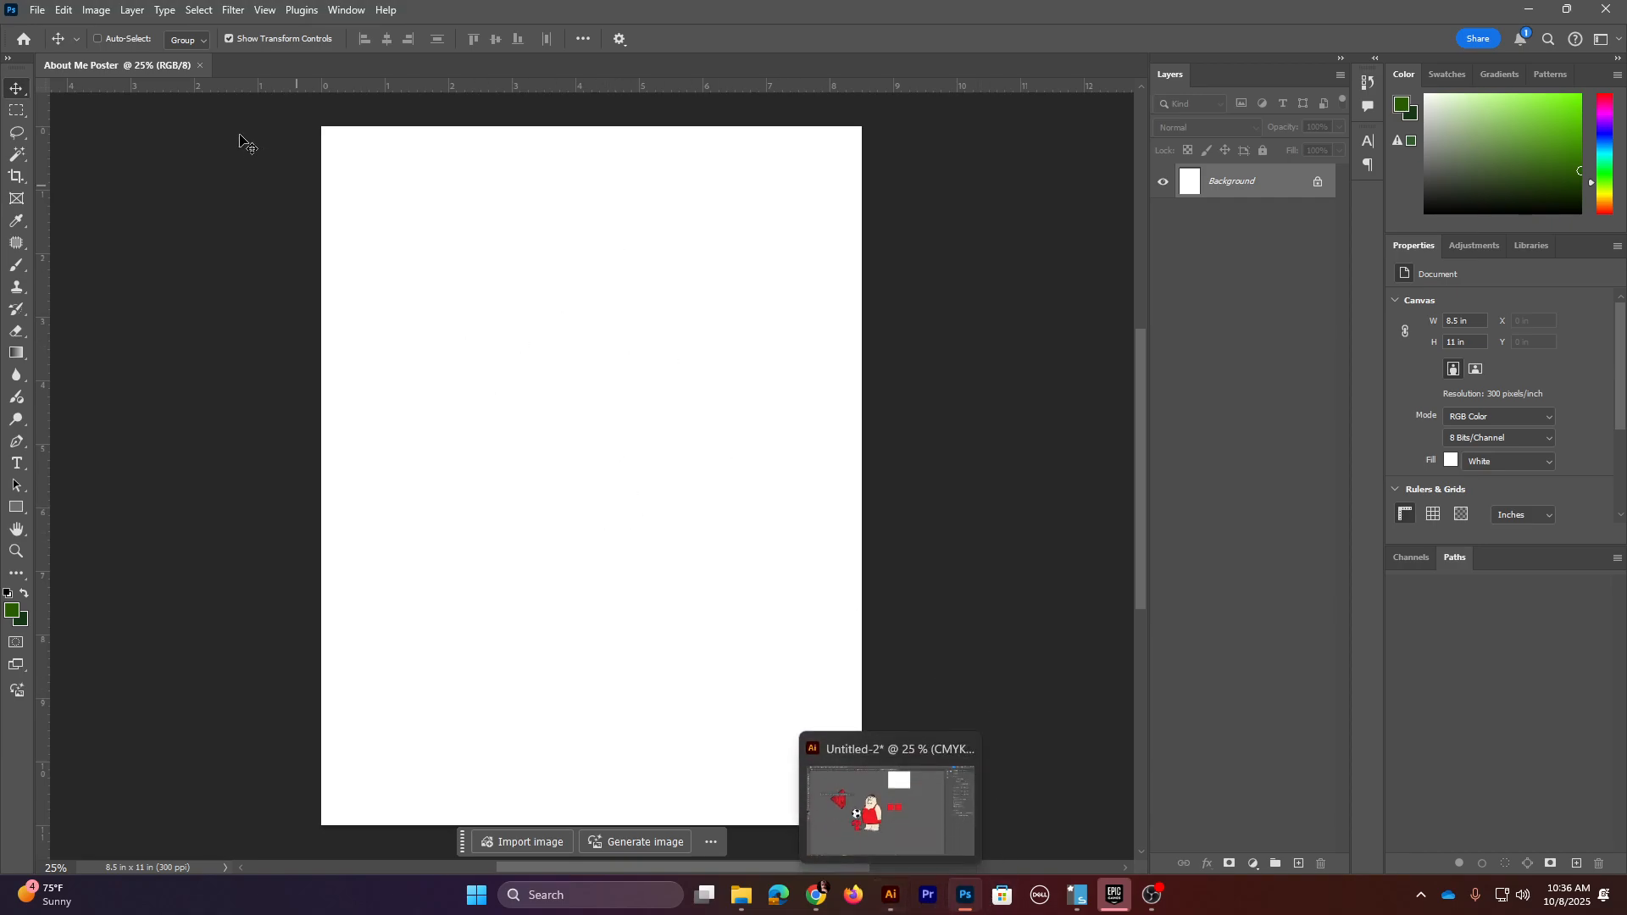
key(alt+Tab)
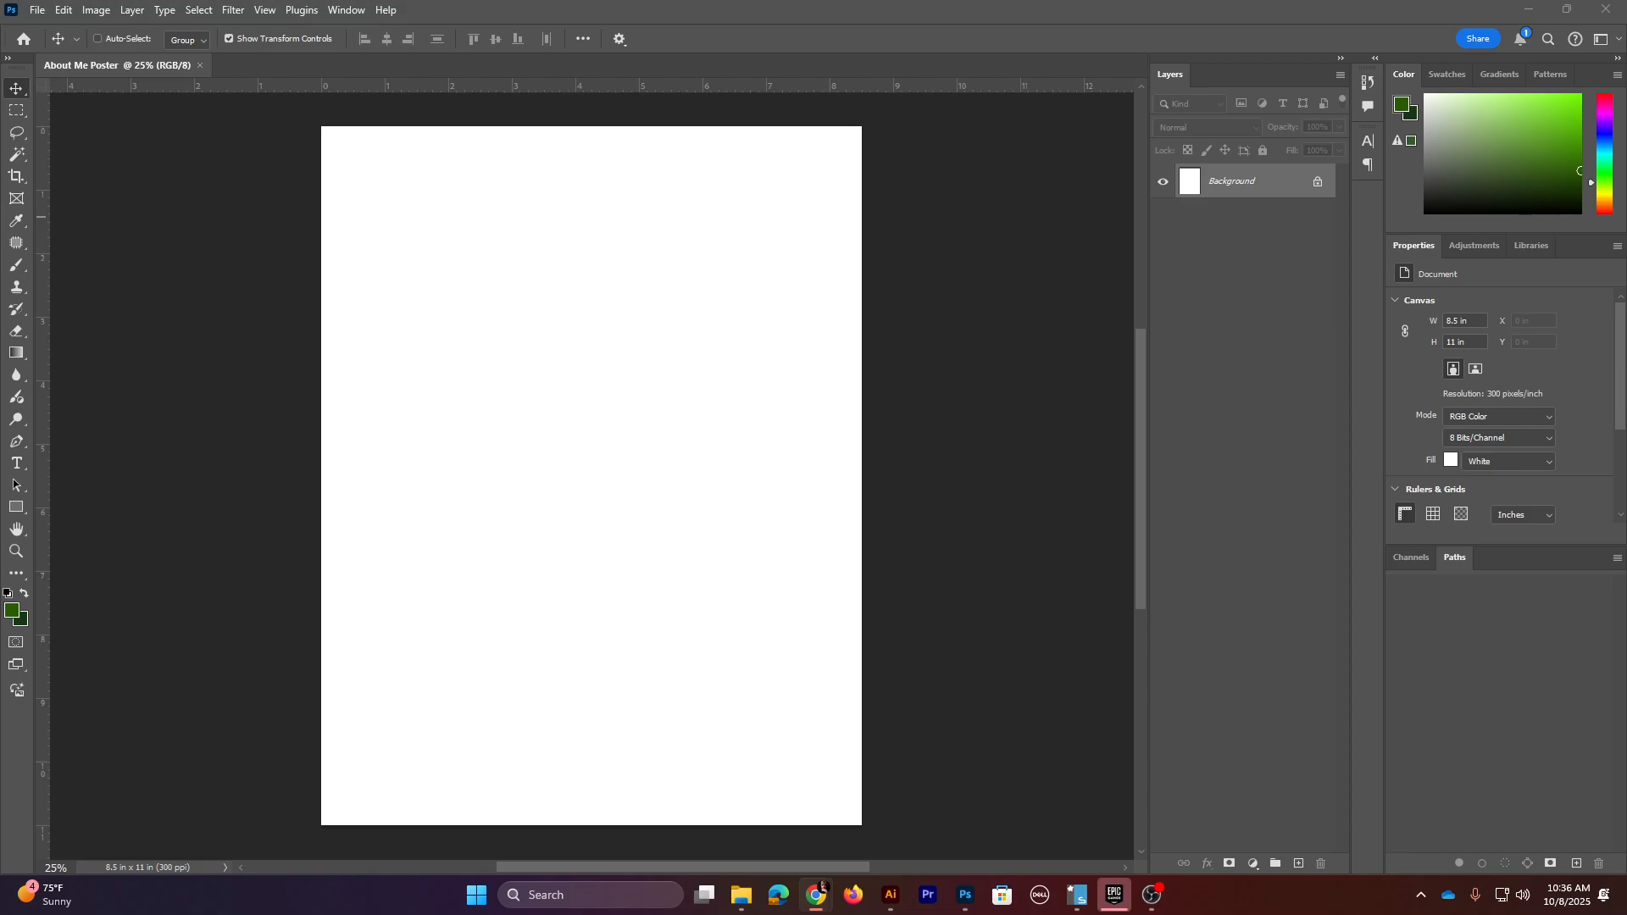
key(alt+Tab)
drag(663, 463, 629, 462)
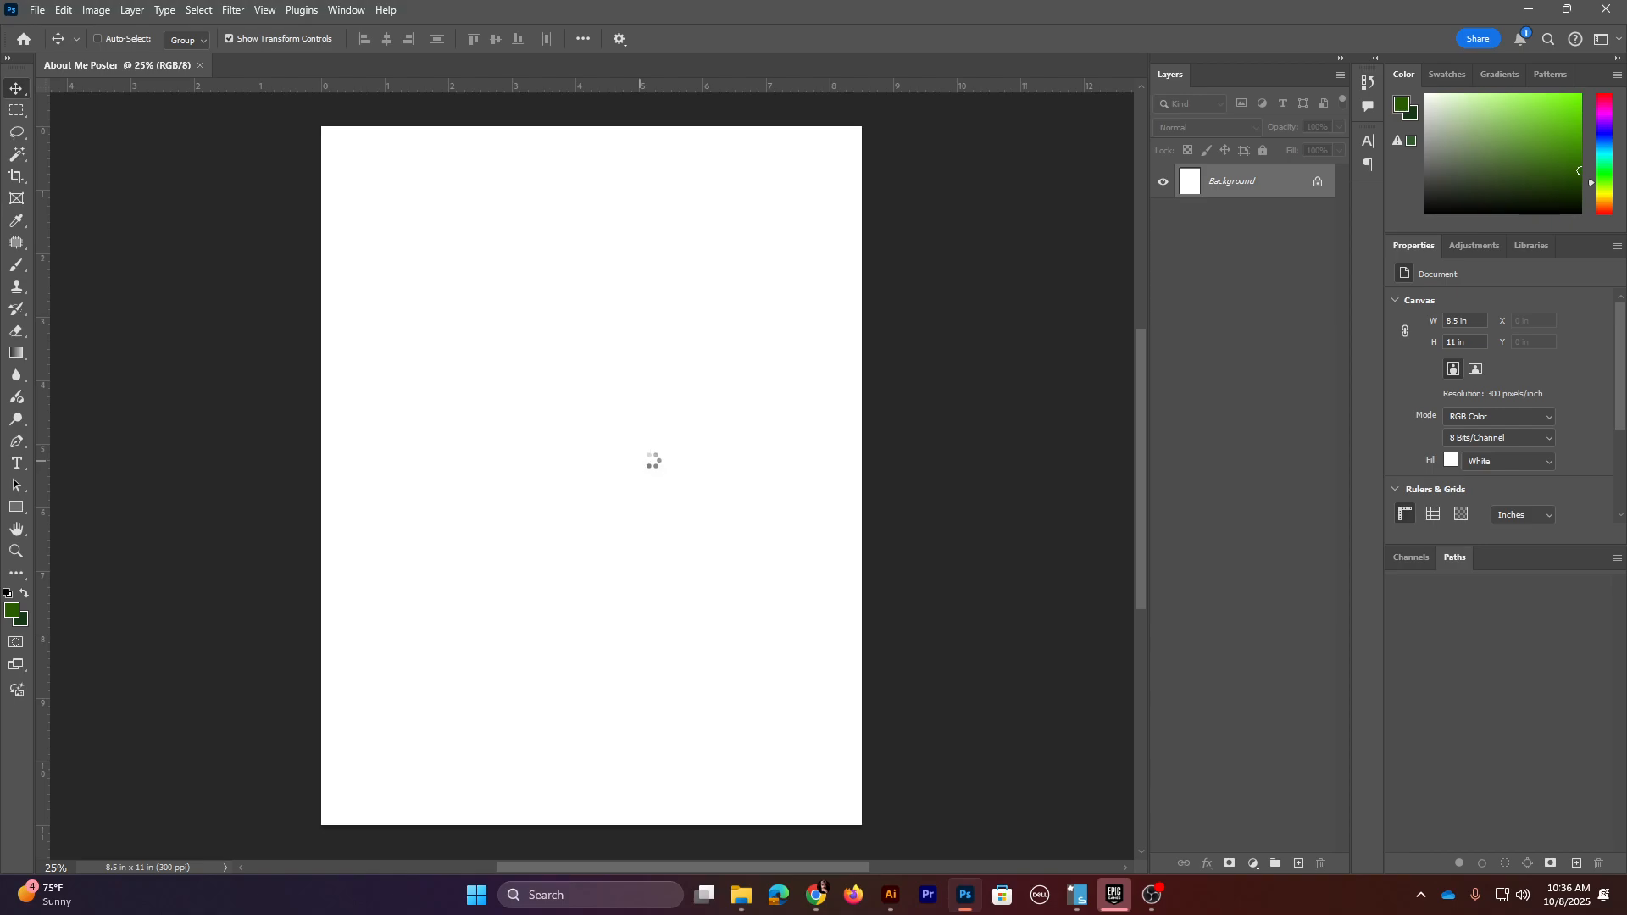
key(Return)
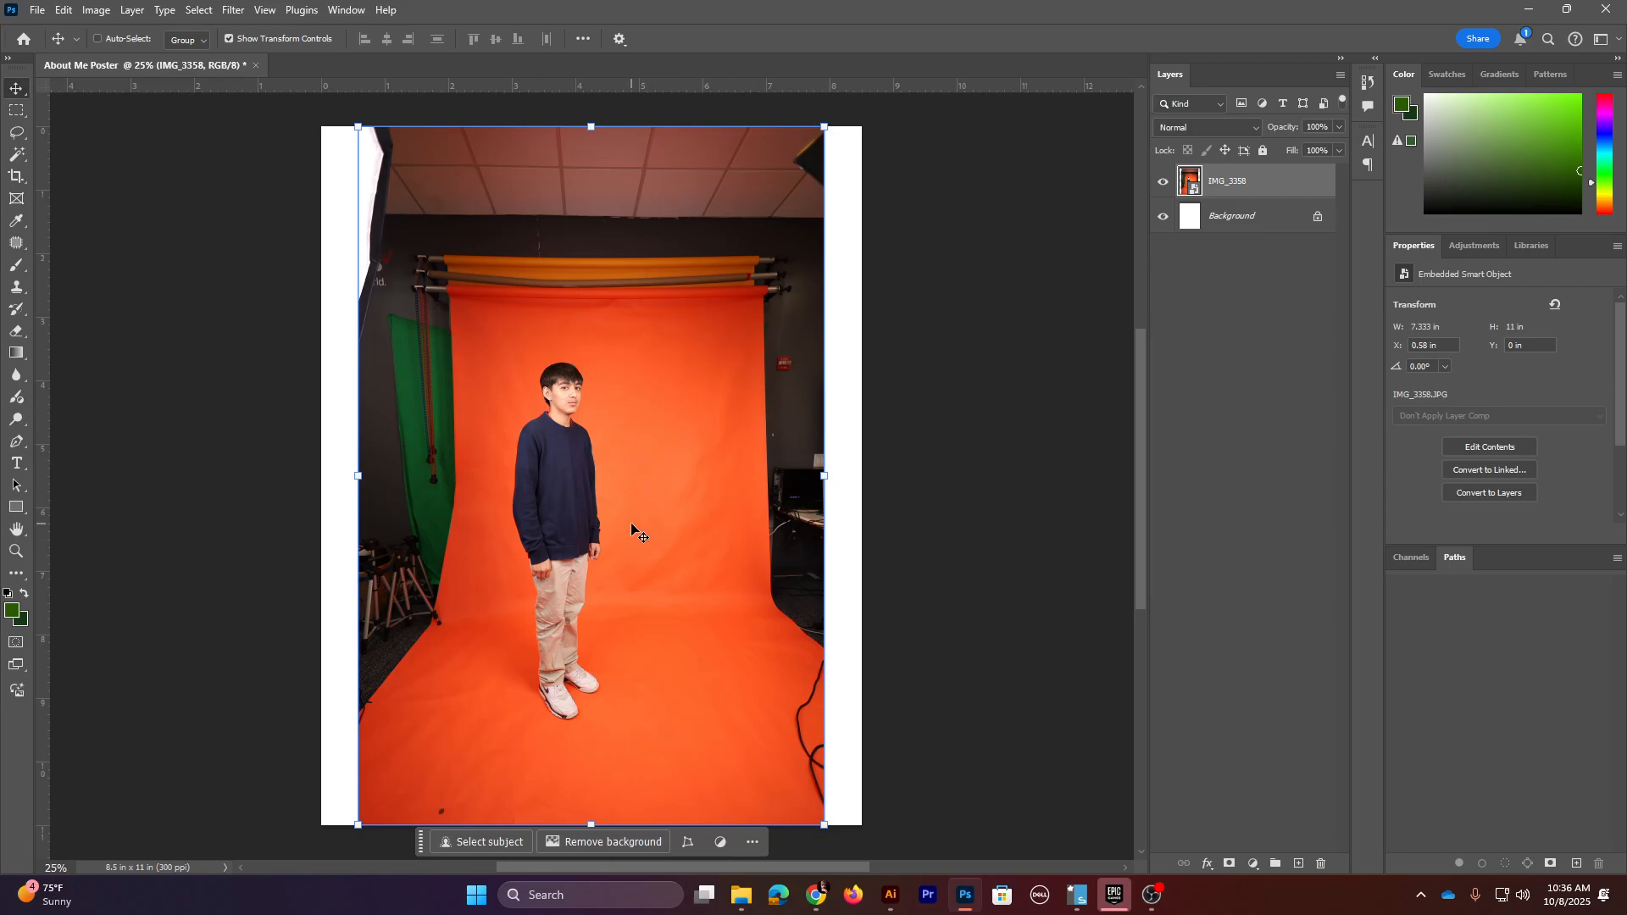
click(624, 843)
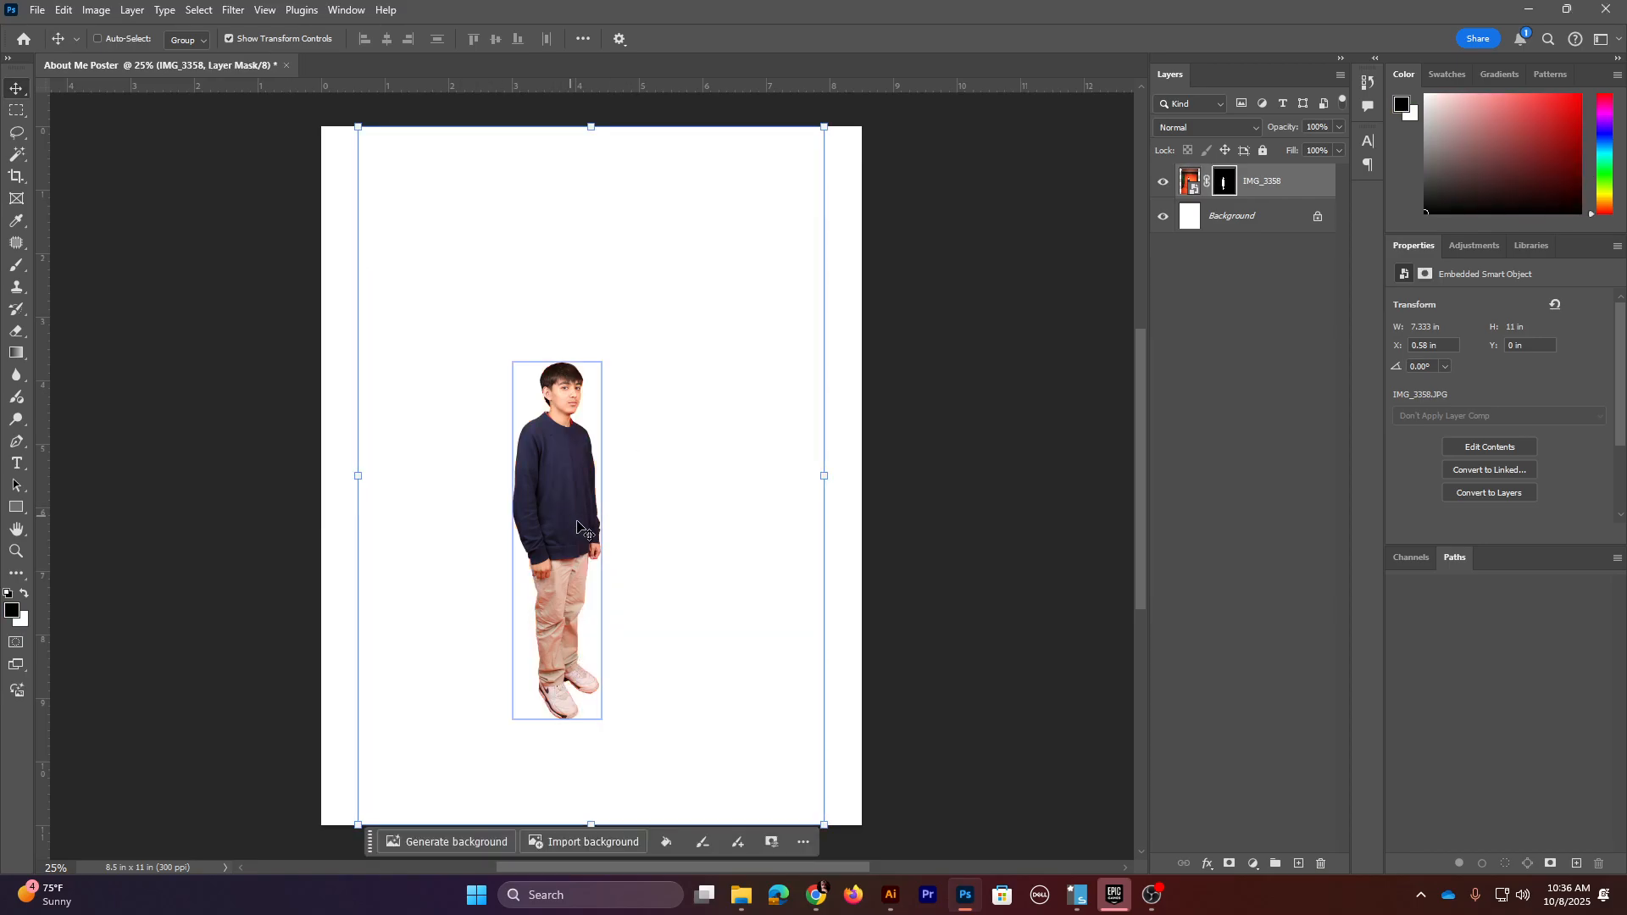
- Target the photo's layer mask at the gap between sweater and hand, with the Brush tool in black at 2 px
key(ctrl+plus)
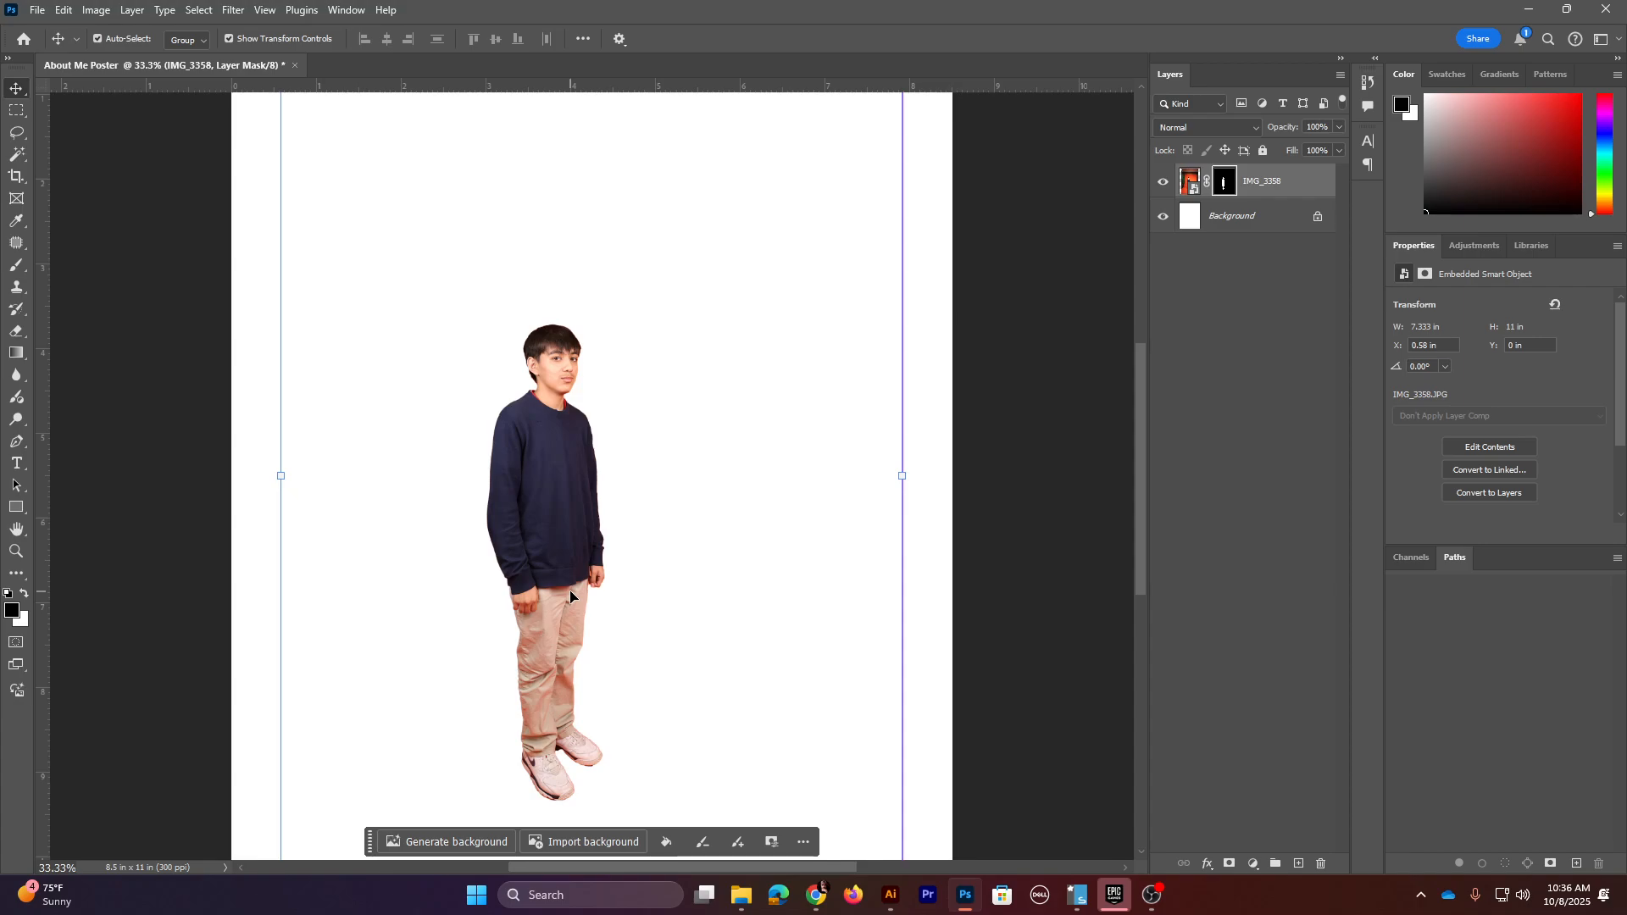
drag(568, 591, 584, 547)
click(1230, 187)
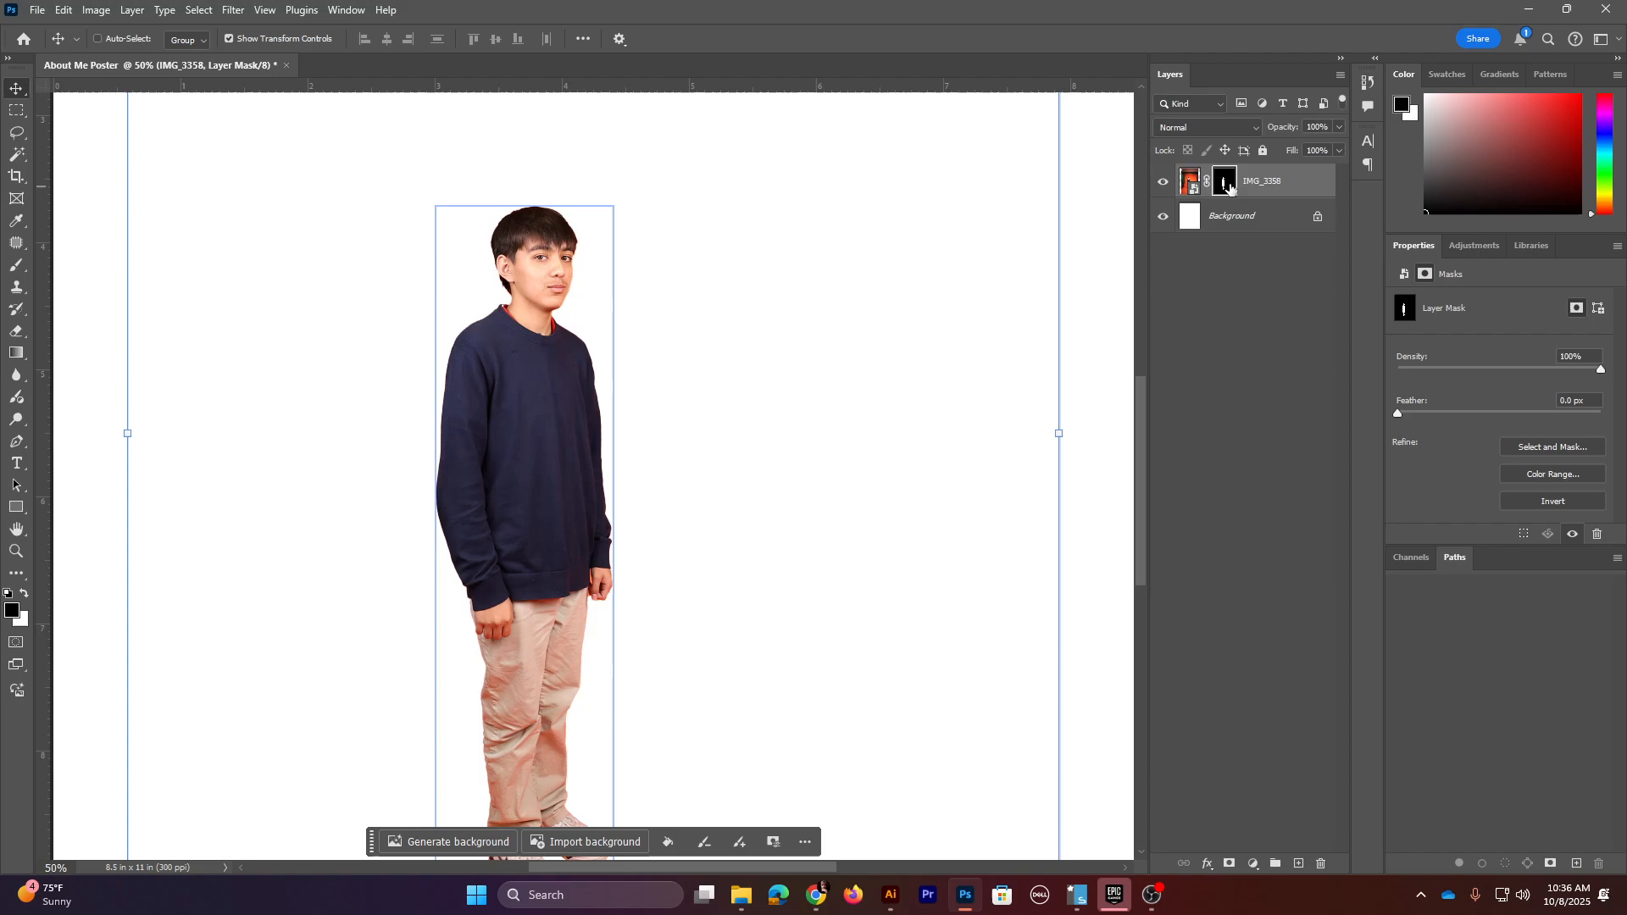
drag(812, 581, 861, 461)
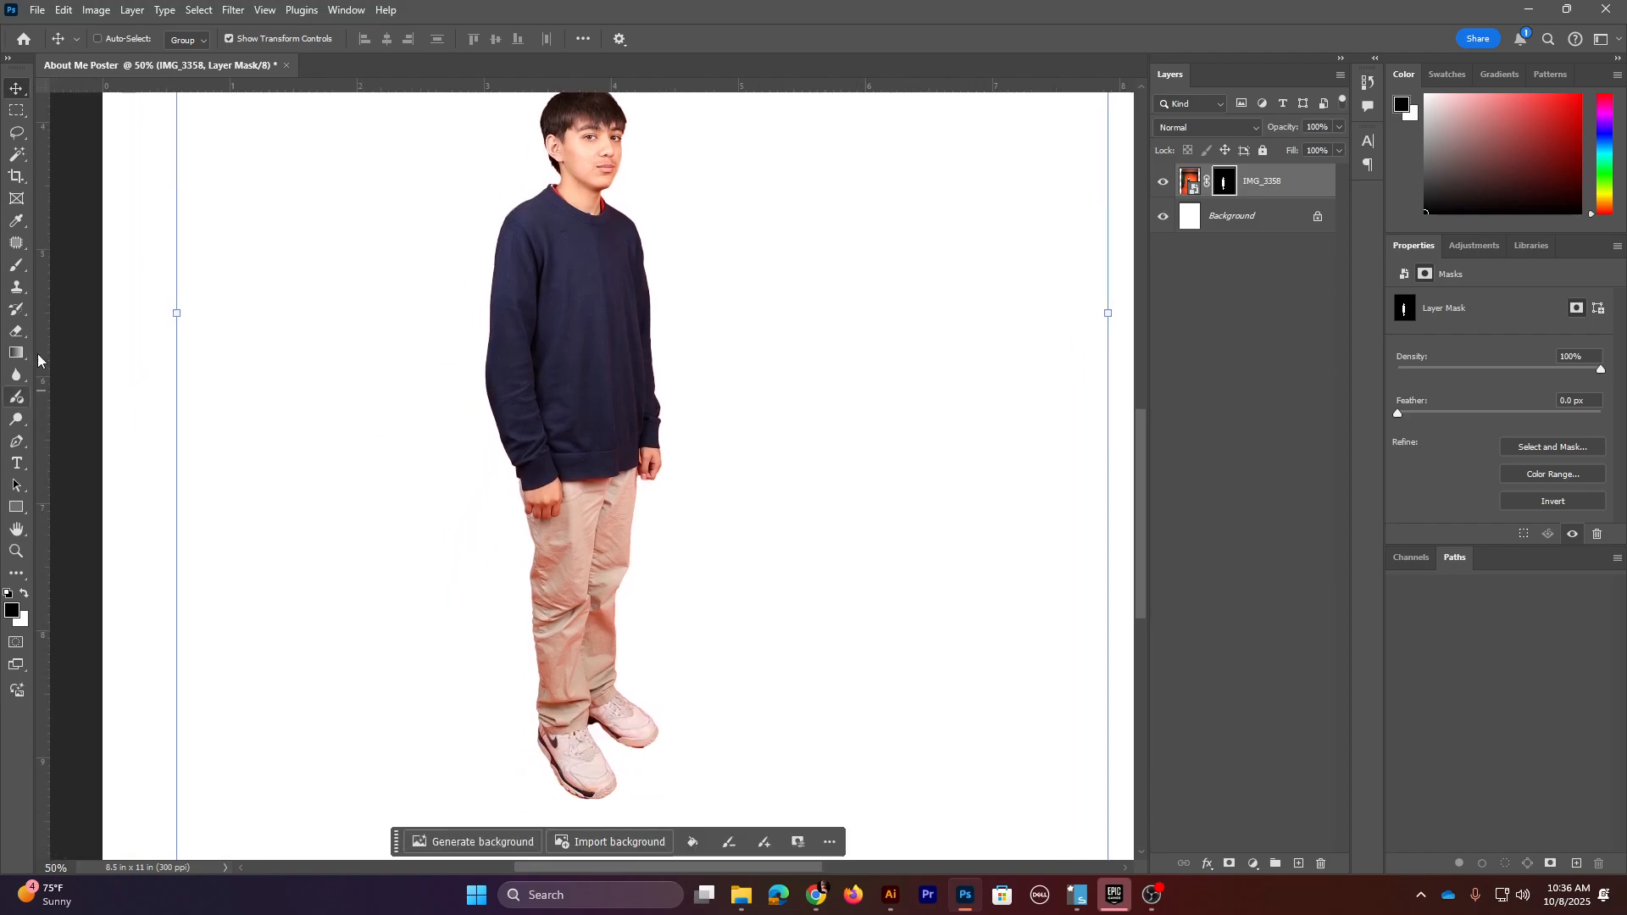
click(18, 266)
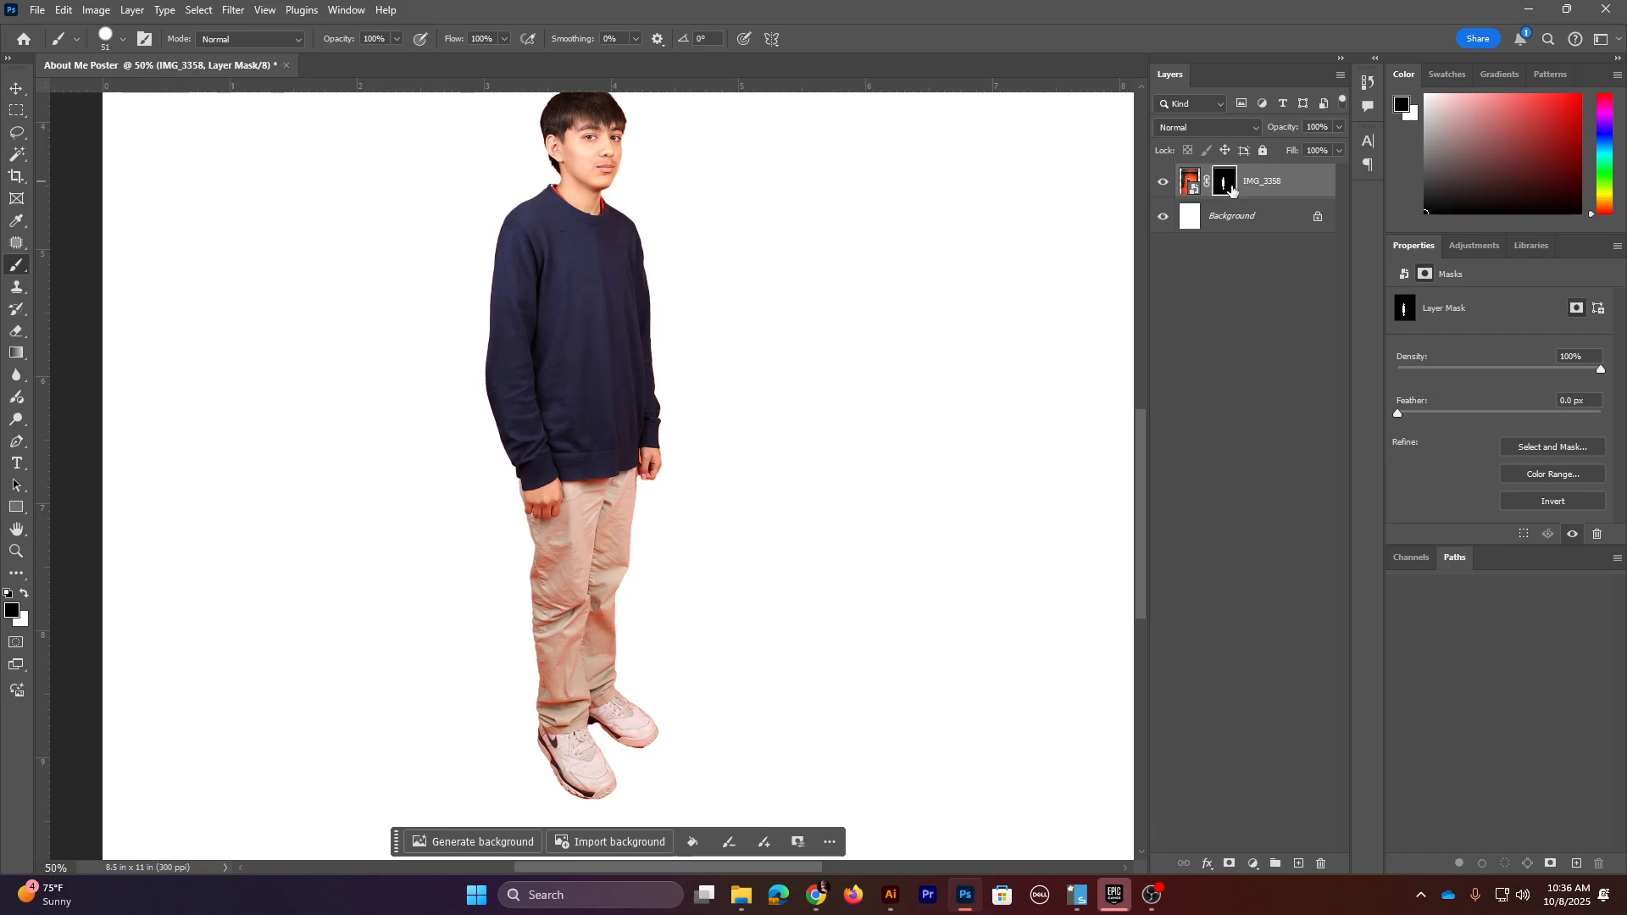
key(ctrl+plus)
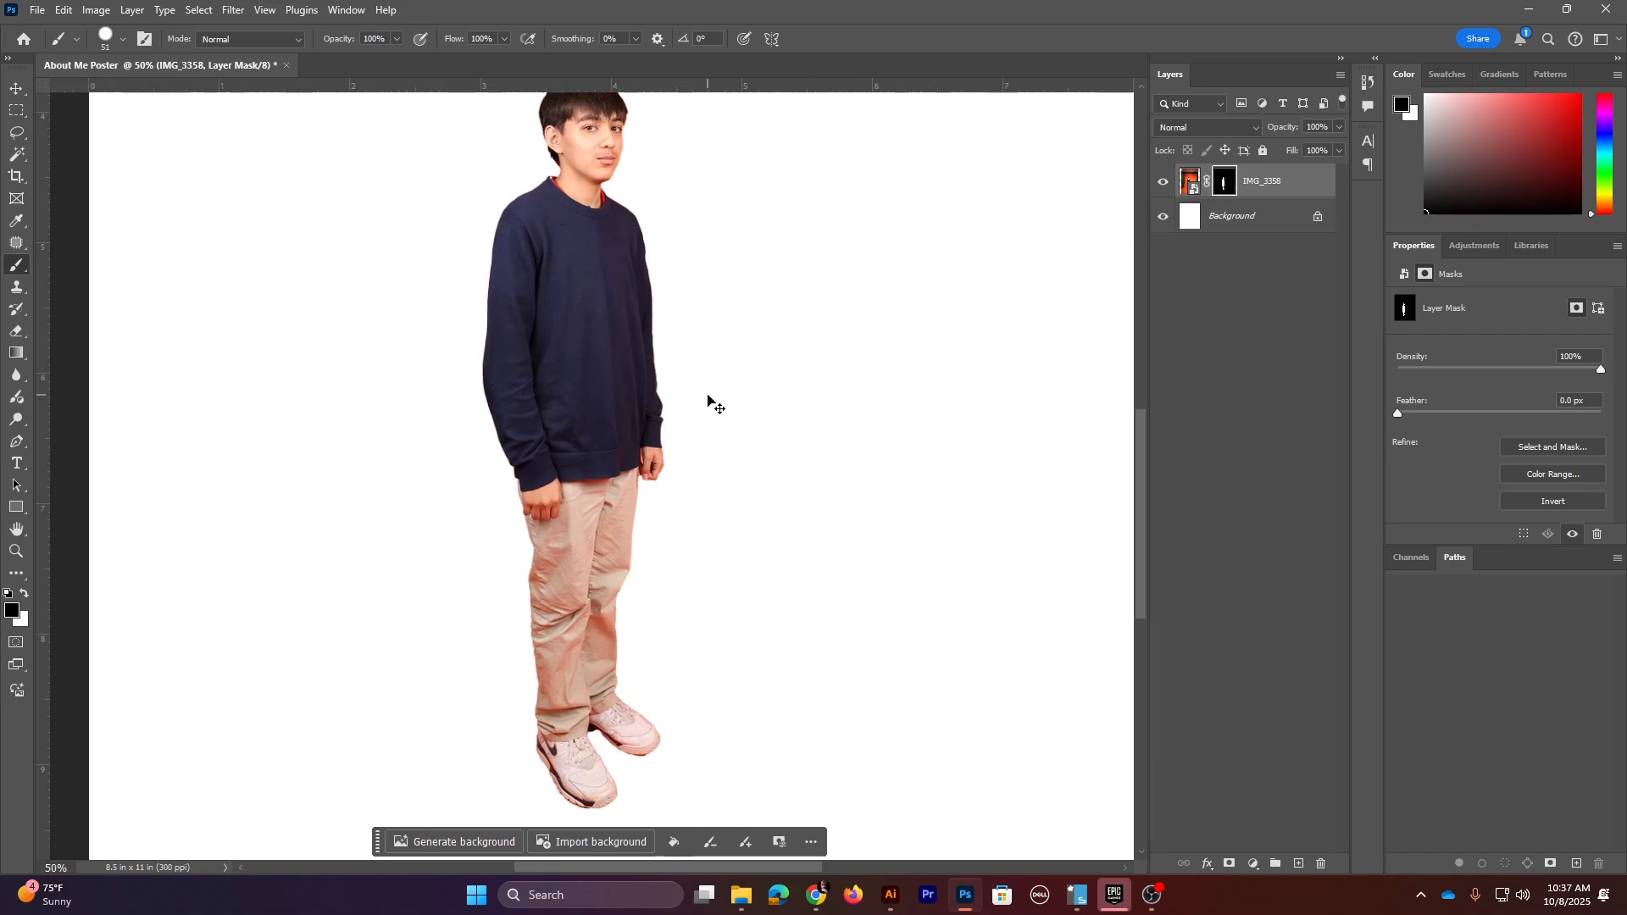
key(ctrl+plus)
key(ctrl+plus)
key(ctrl+plus)
drag(705, 396, 425, 489)
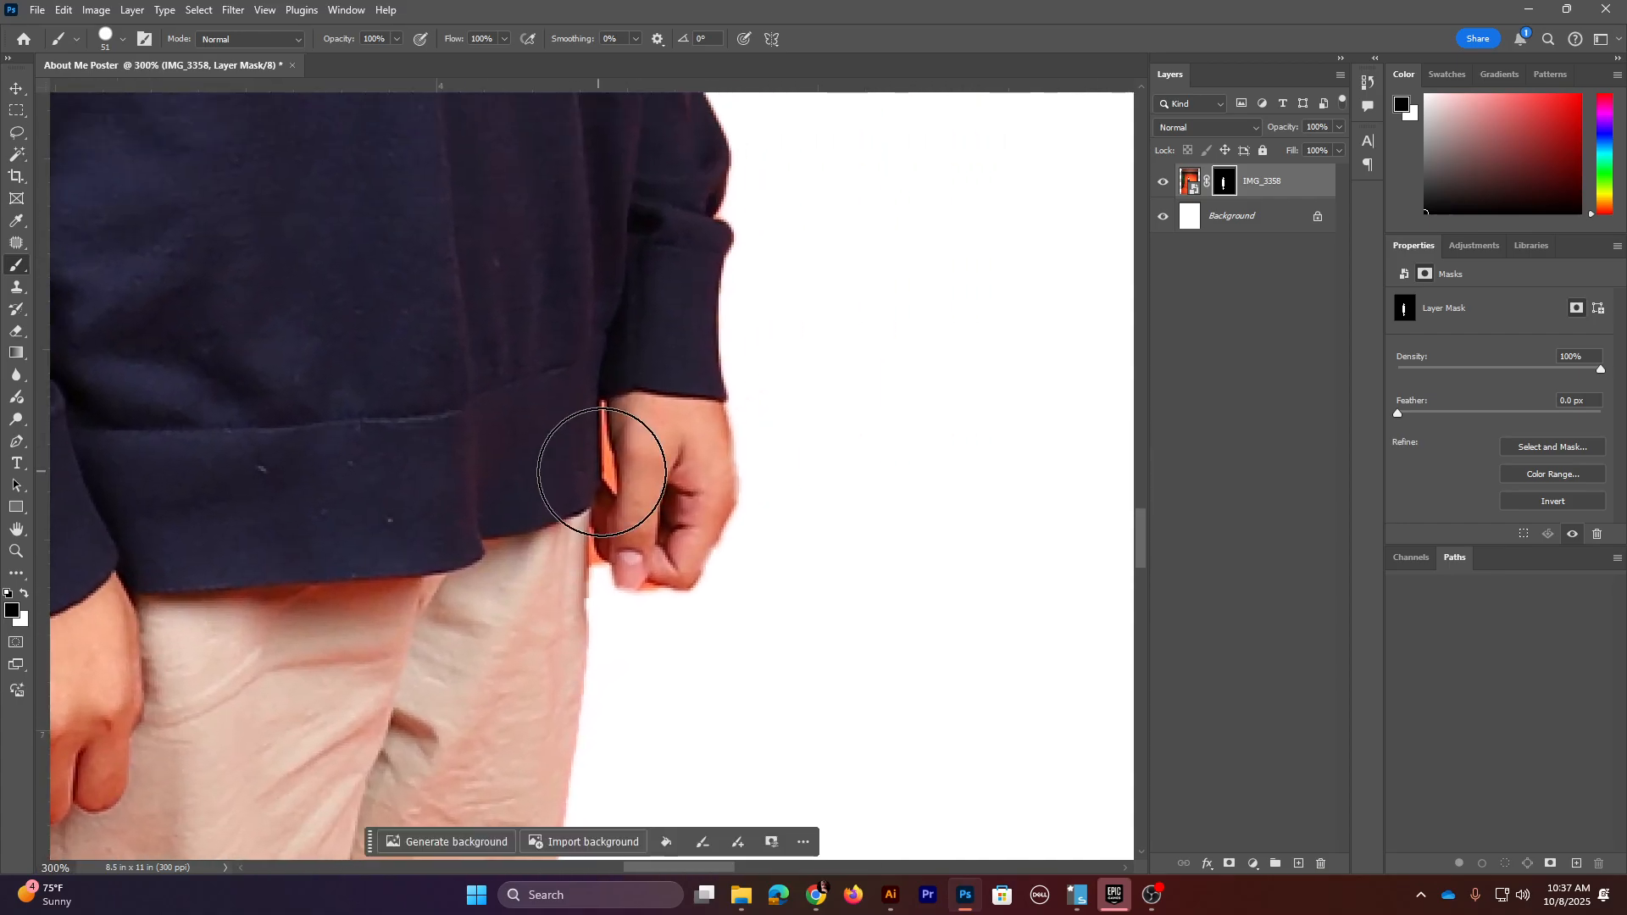
key(bracketleft)
key(bracketleft)
key(bracketleft)
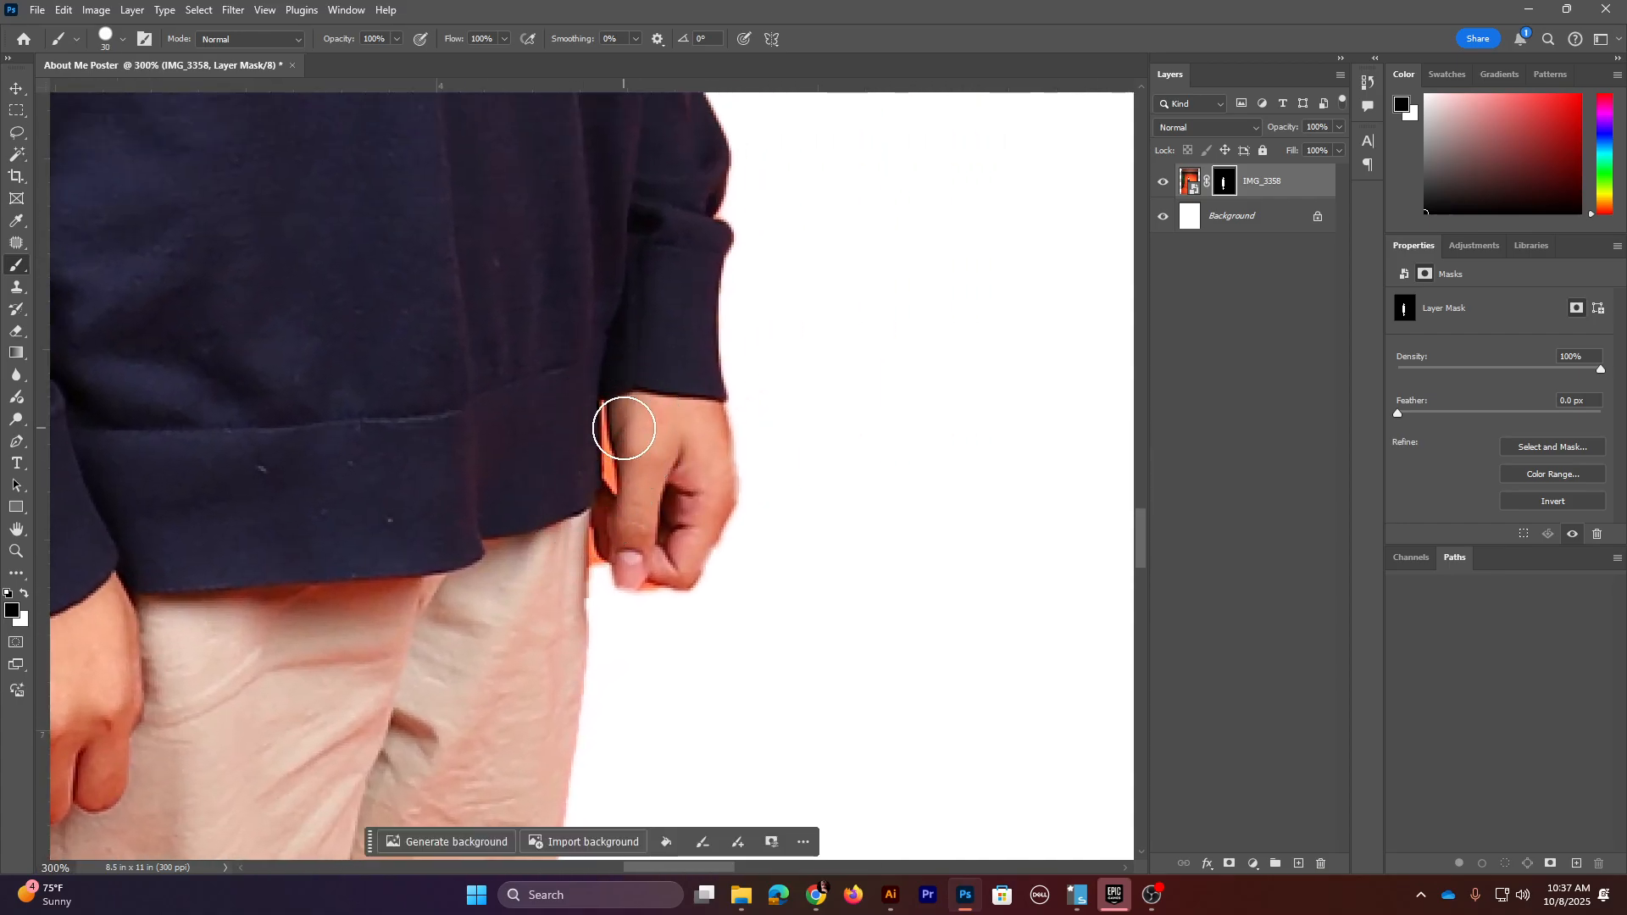
key(bracketleft)
key(bracketleft)
key(bracketleft)
key(bracketleft)
key(bracketleft)
key(bracketleft)
key(bracketleft)
key(bracketleft)
click(124, 41)
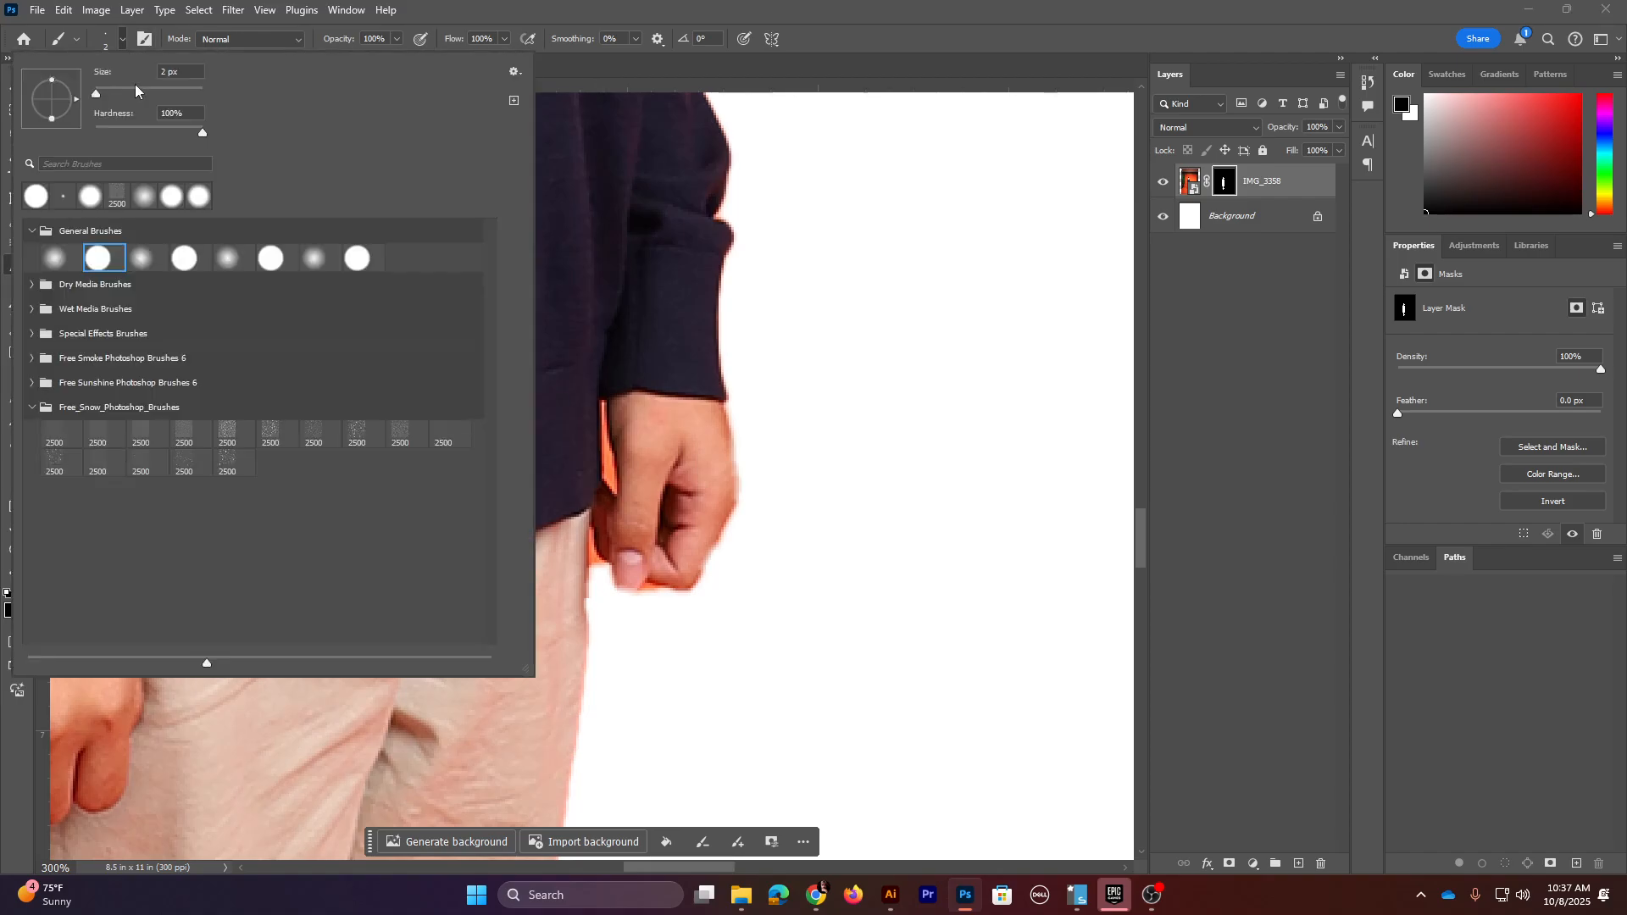
click(455, 29)
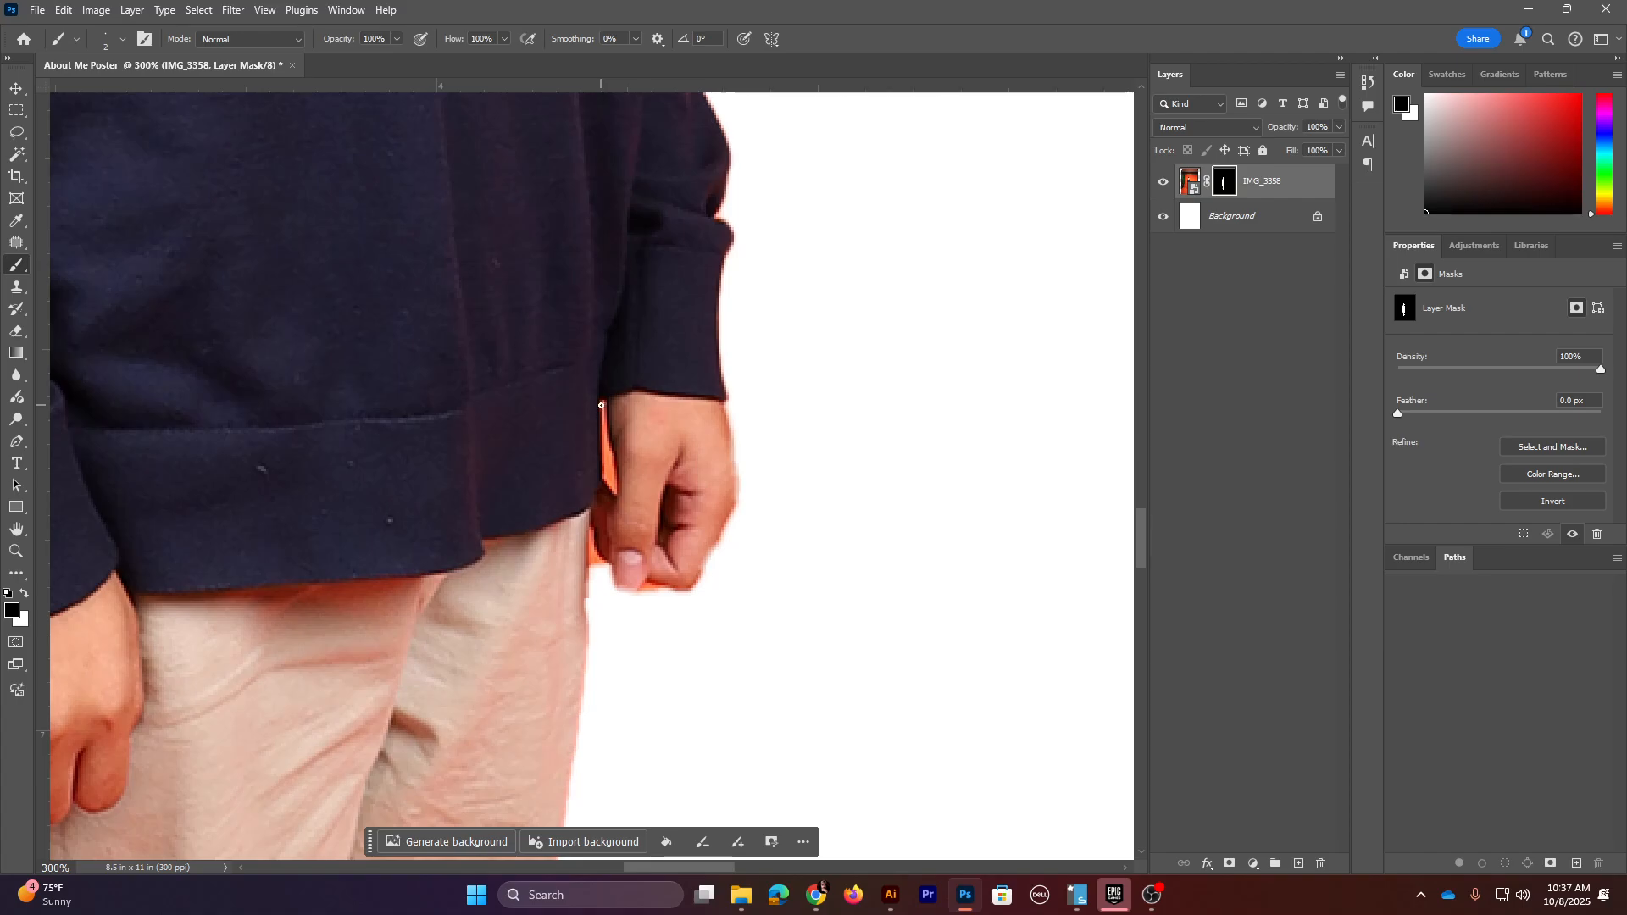
- Paint out the orange remnants between the sweater and hand, beside the pants and under the fingertips on the layer mask
scroll(602, 406, up, 2)
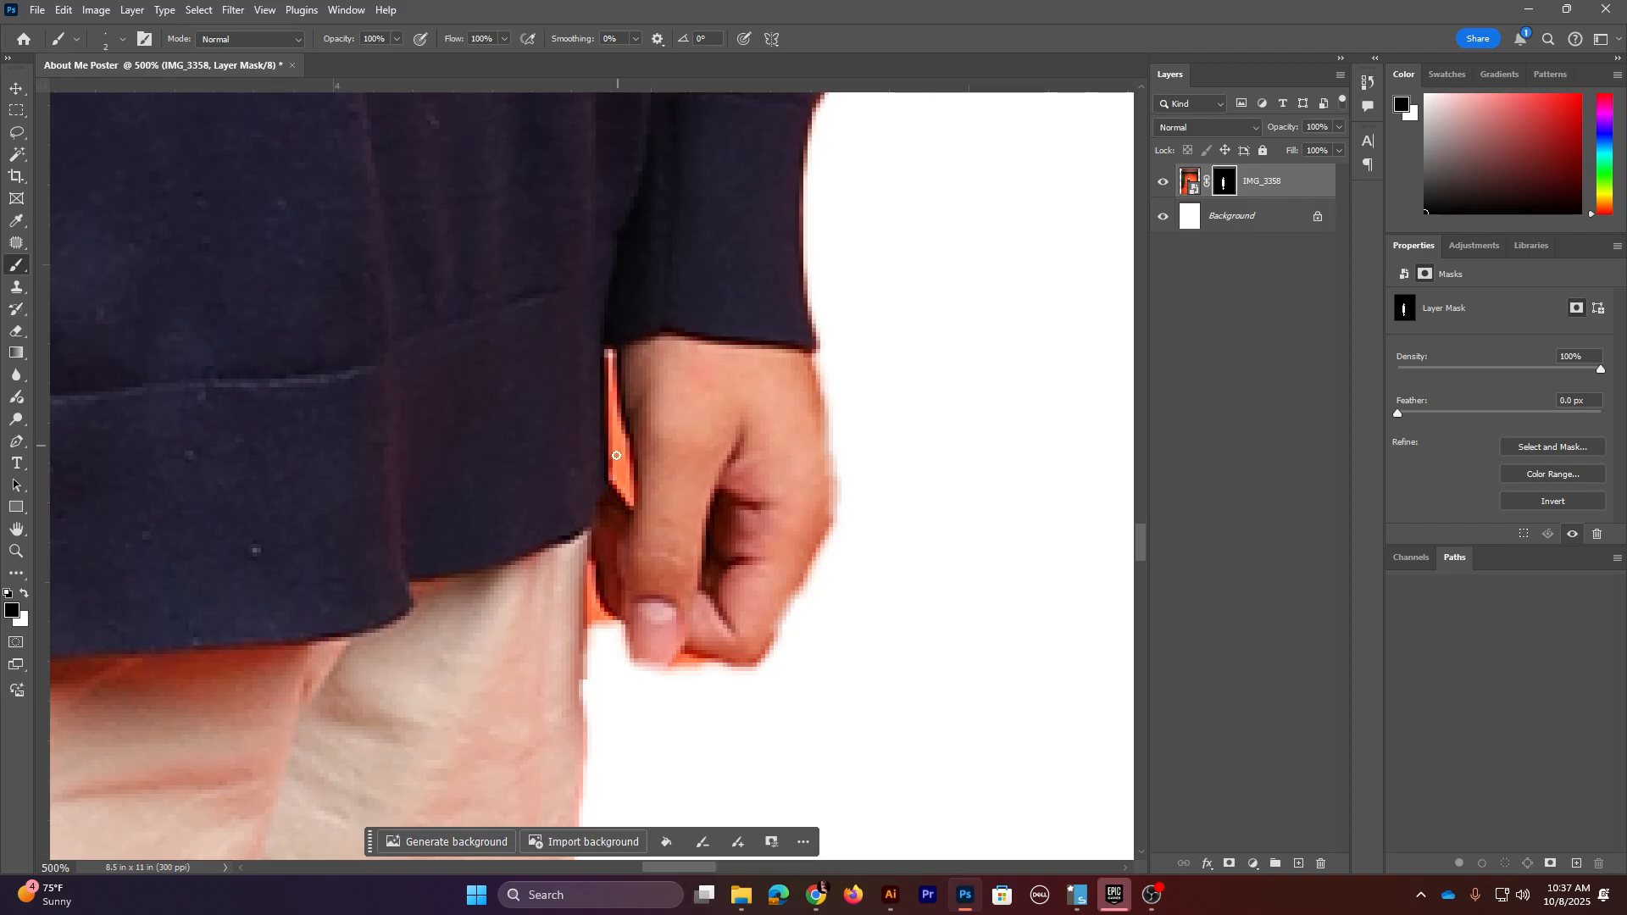
shift+click(616, 475)
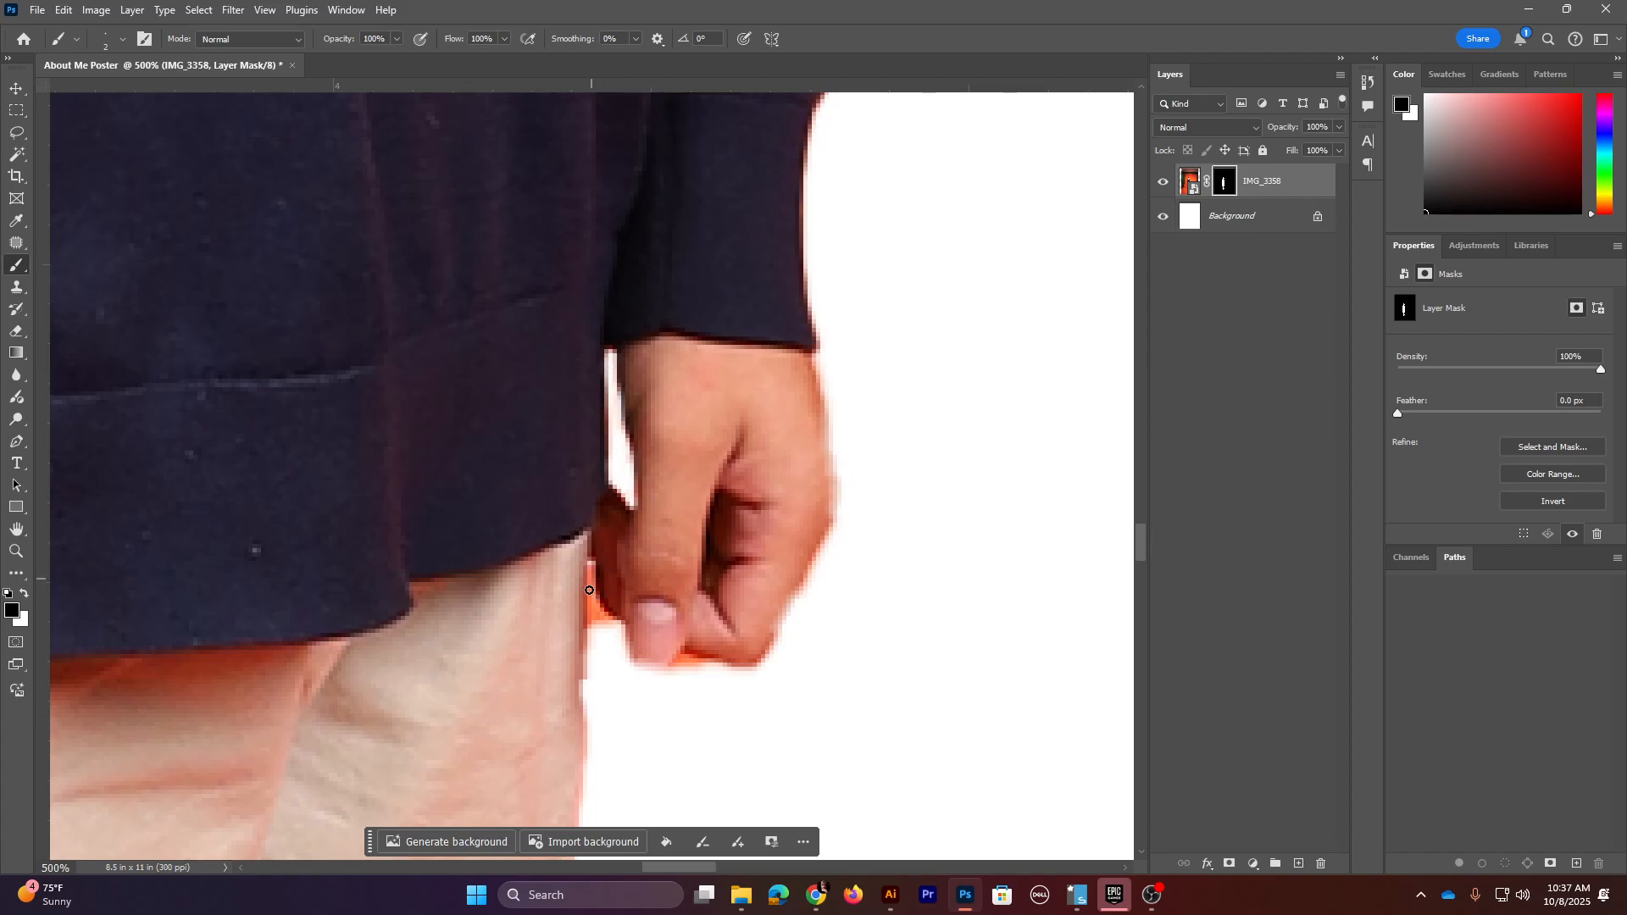
mouse_move(591, 566)
mouse_down()
mouse_move(591, 626)
mouse_move(593, 575)
mouse_move(586, 604)
mouse_move(621, 625)
mouse_move(591, 615)
mouse_up()
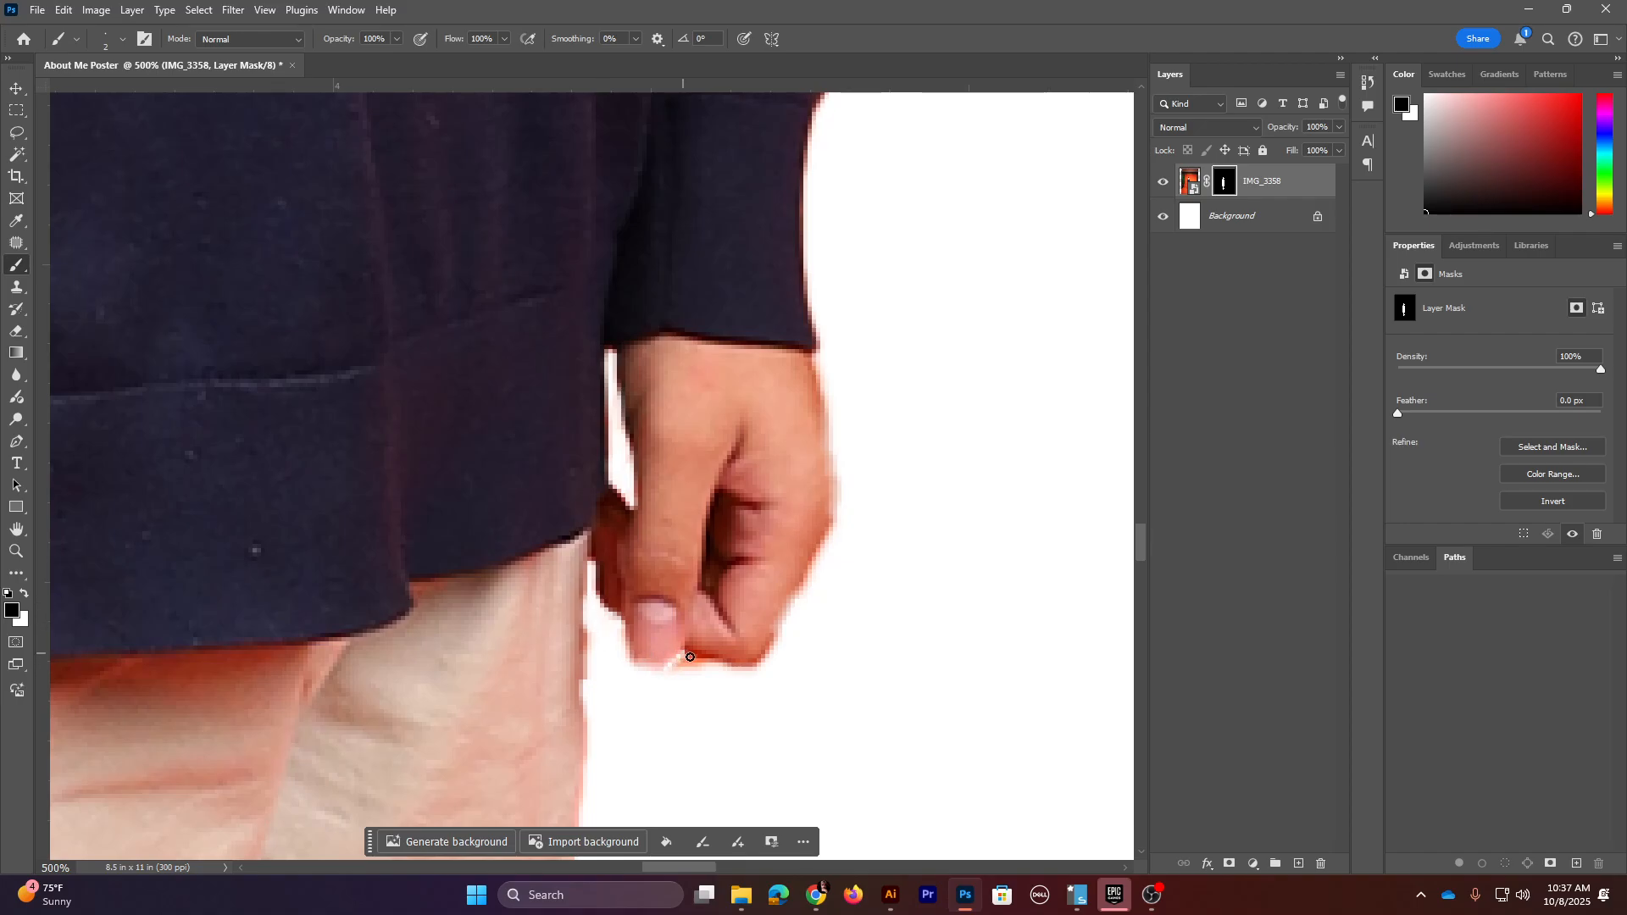
mouse_move(689, 656)
mouse_down()
mouse_move(731, 674)
mouse_move(684, 658)
mouse_up()
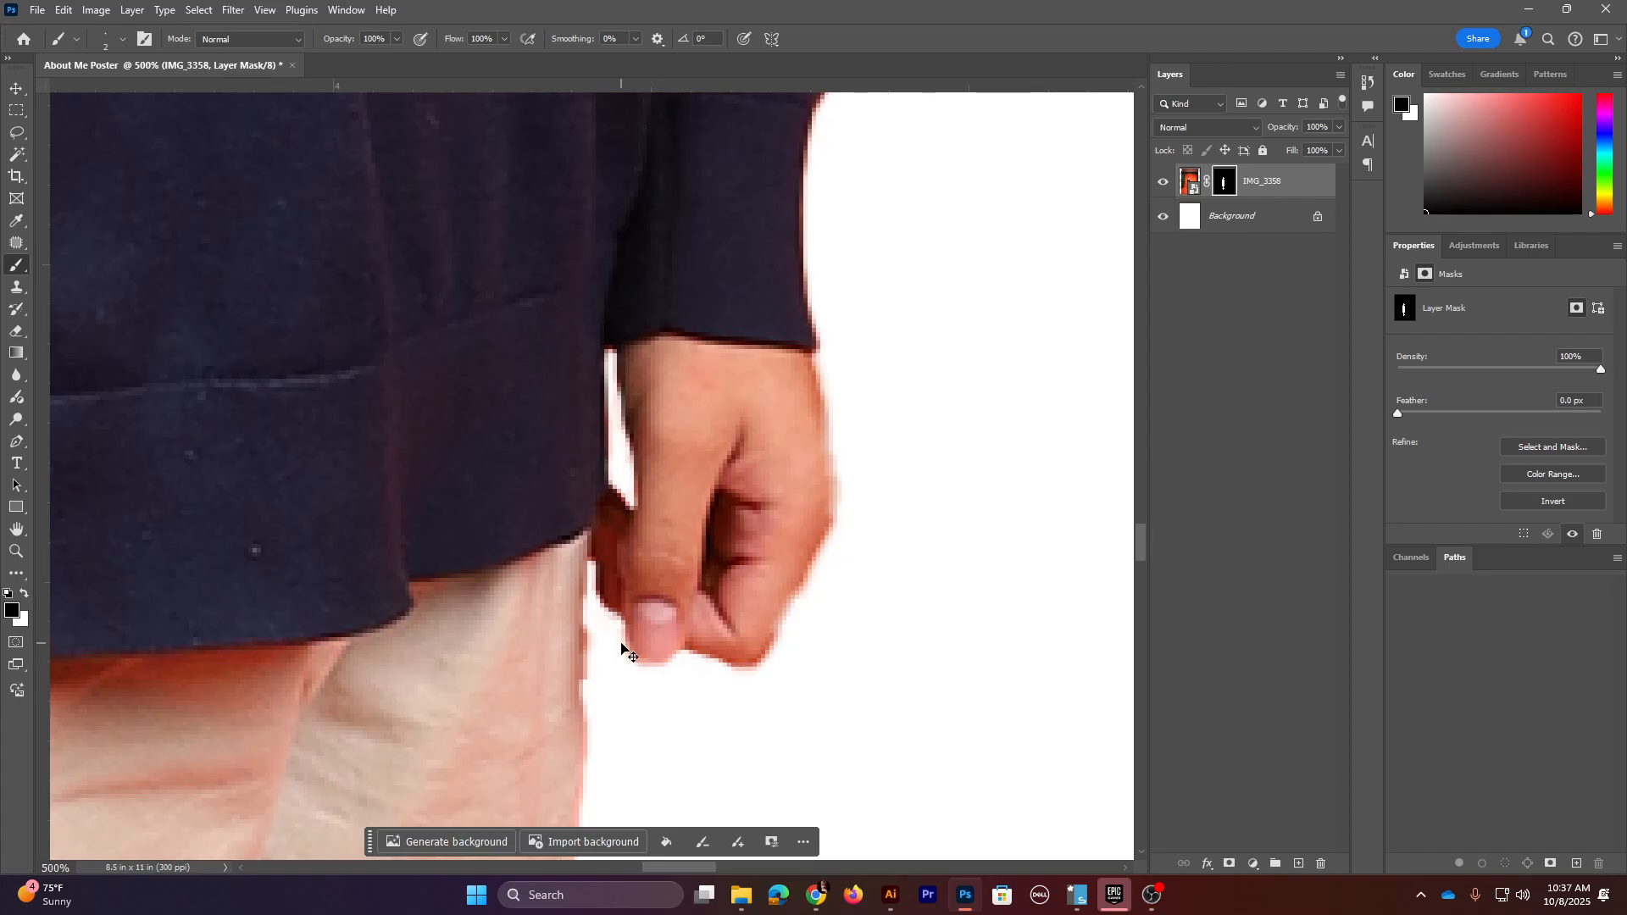
key(ctrl+minus)
key(ctrl+minus)
key(ctrl+minus)
key(ctrl+minus)
key(ctrl+minus)
key(ctrl+minus)
key(ctrl+minus)
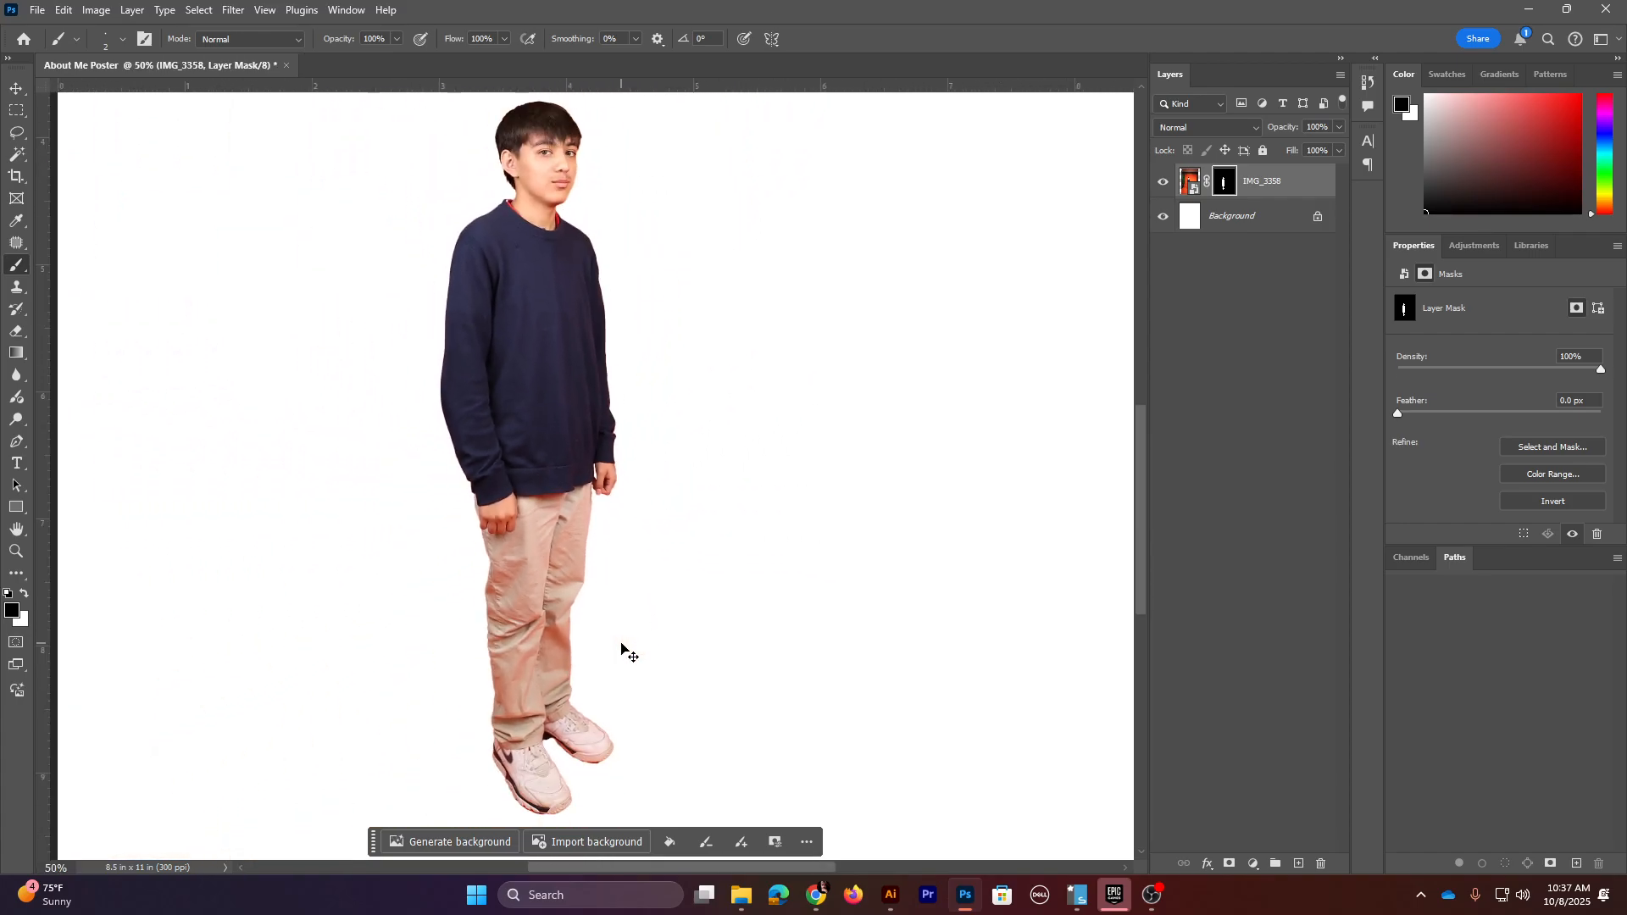
key(ctrl+minus)
key(ctrl+minus)
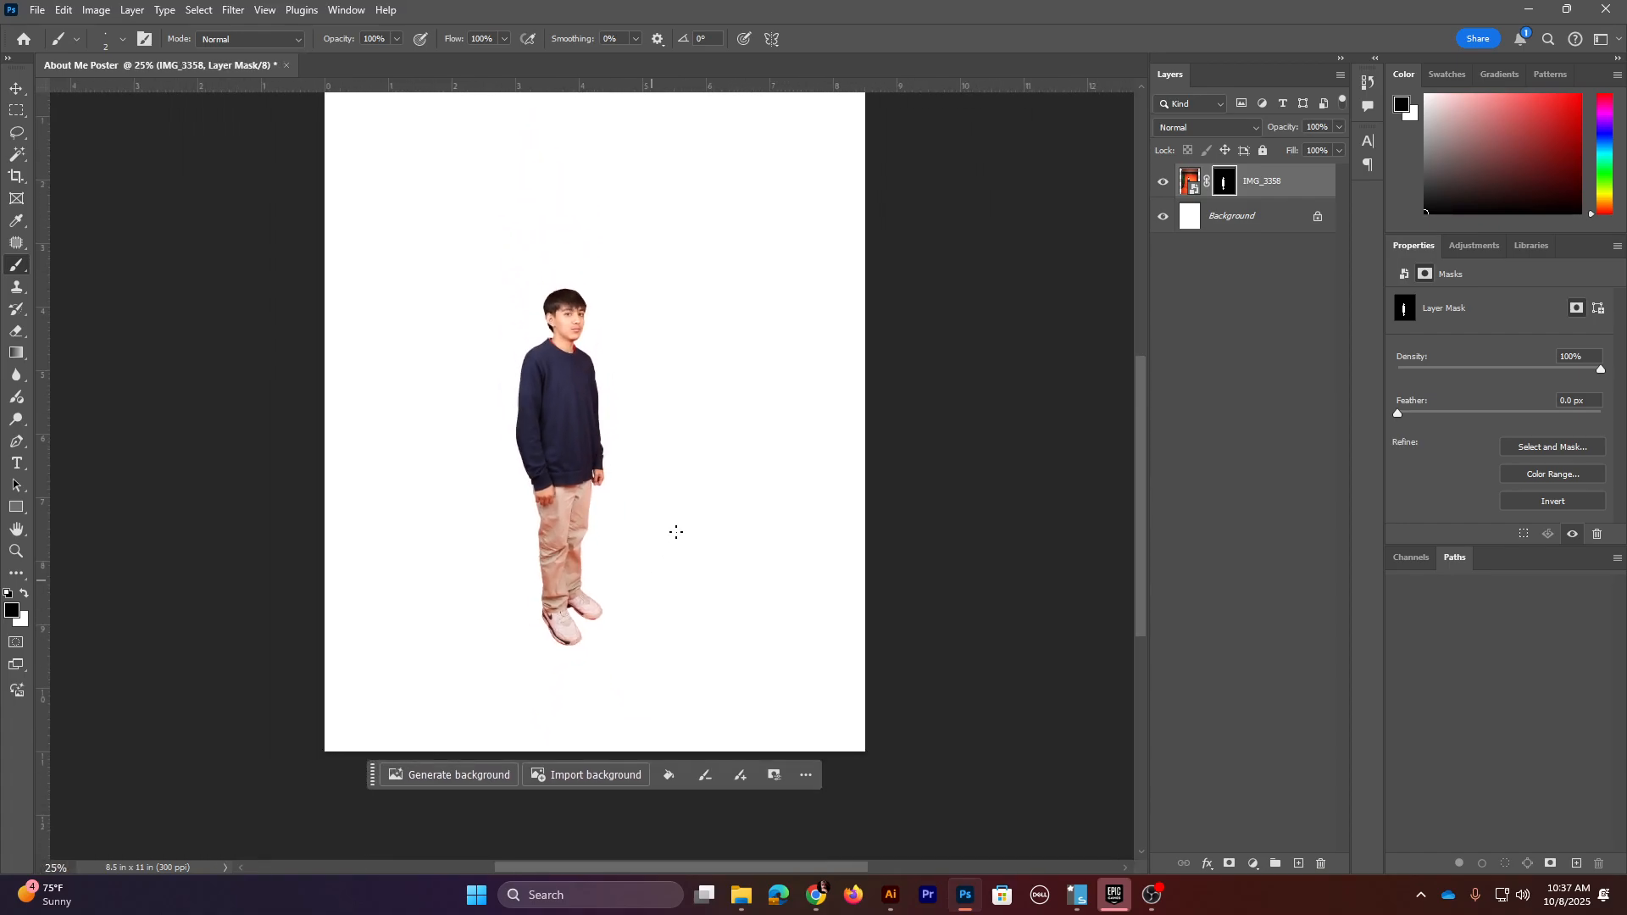
drag(826, 380, 929, 436)
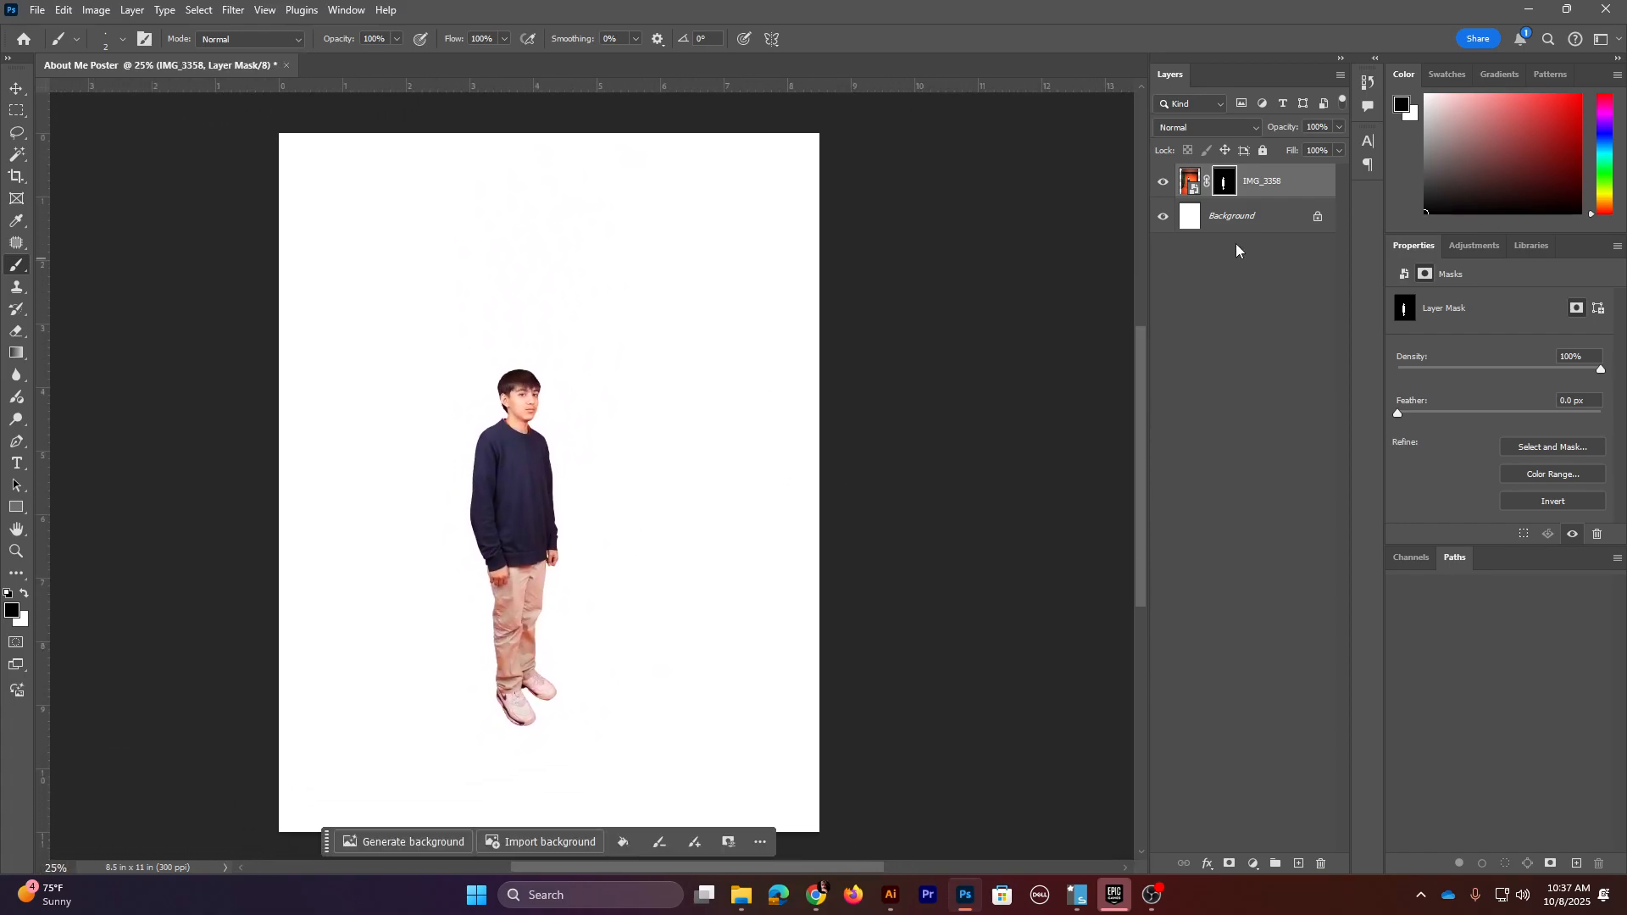
- Add a vertical linear gradient from the Blues presets, light blue above and darker blue below, behind the cut-out student
click(1242, 218)
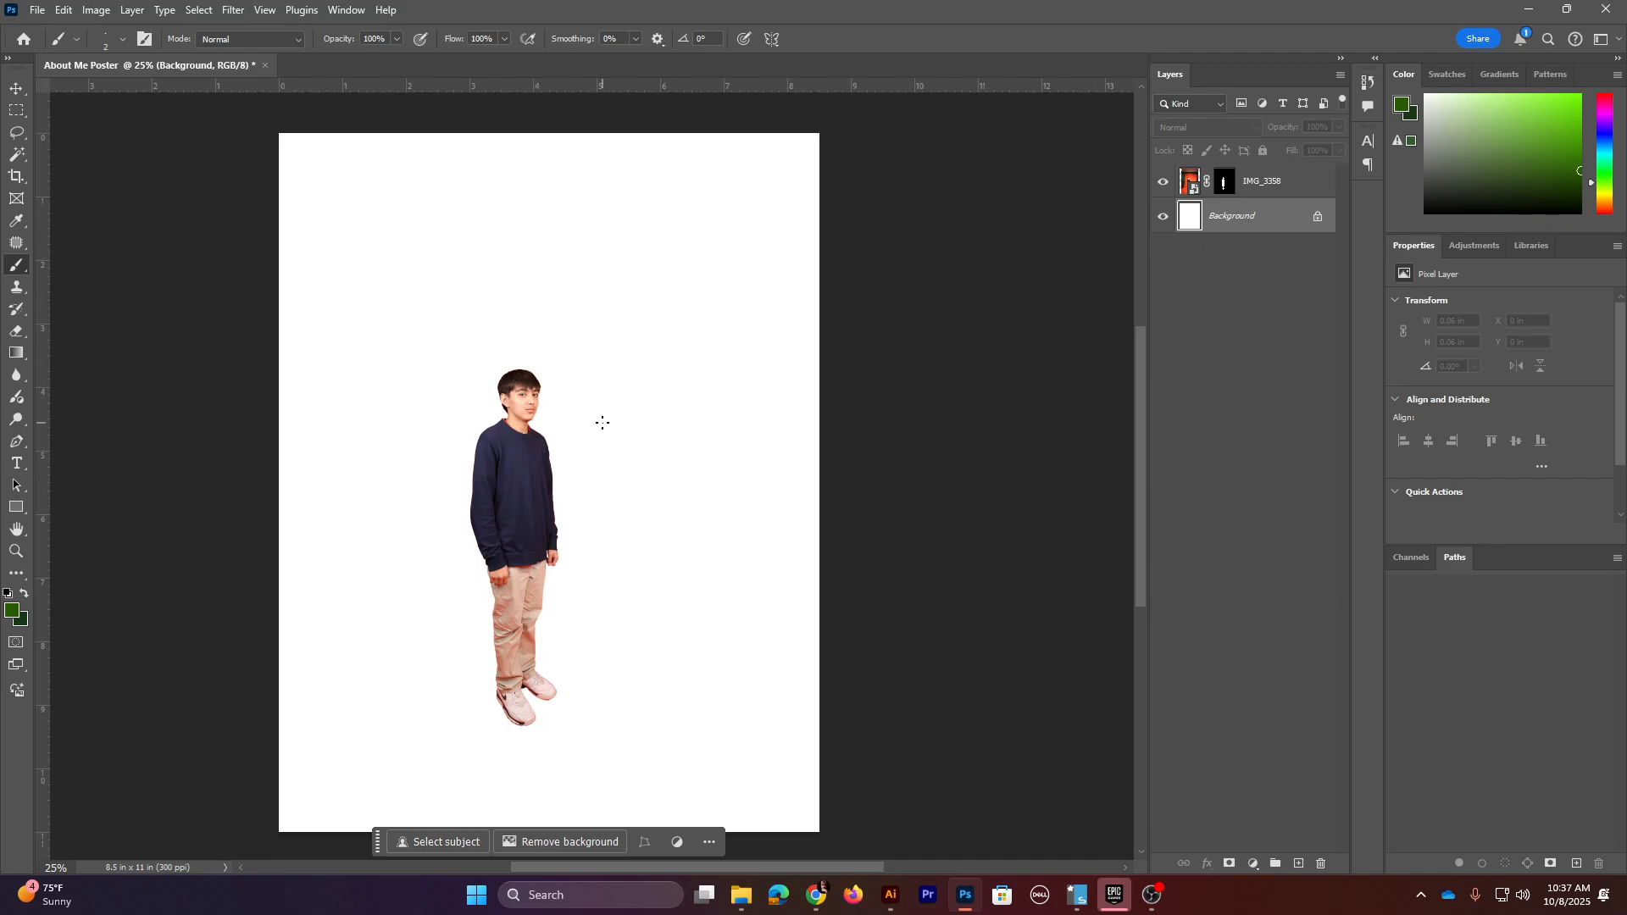
click(16, 352)
click(84, 352)
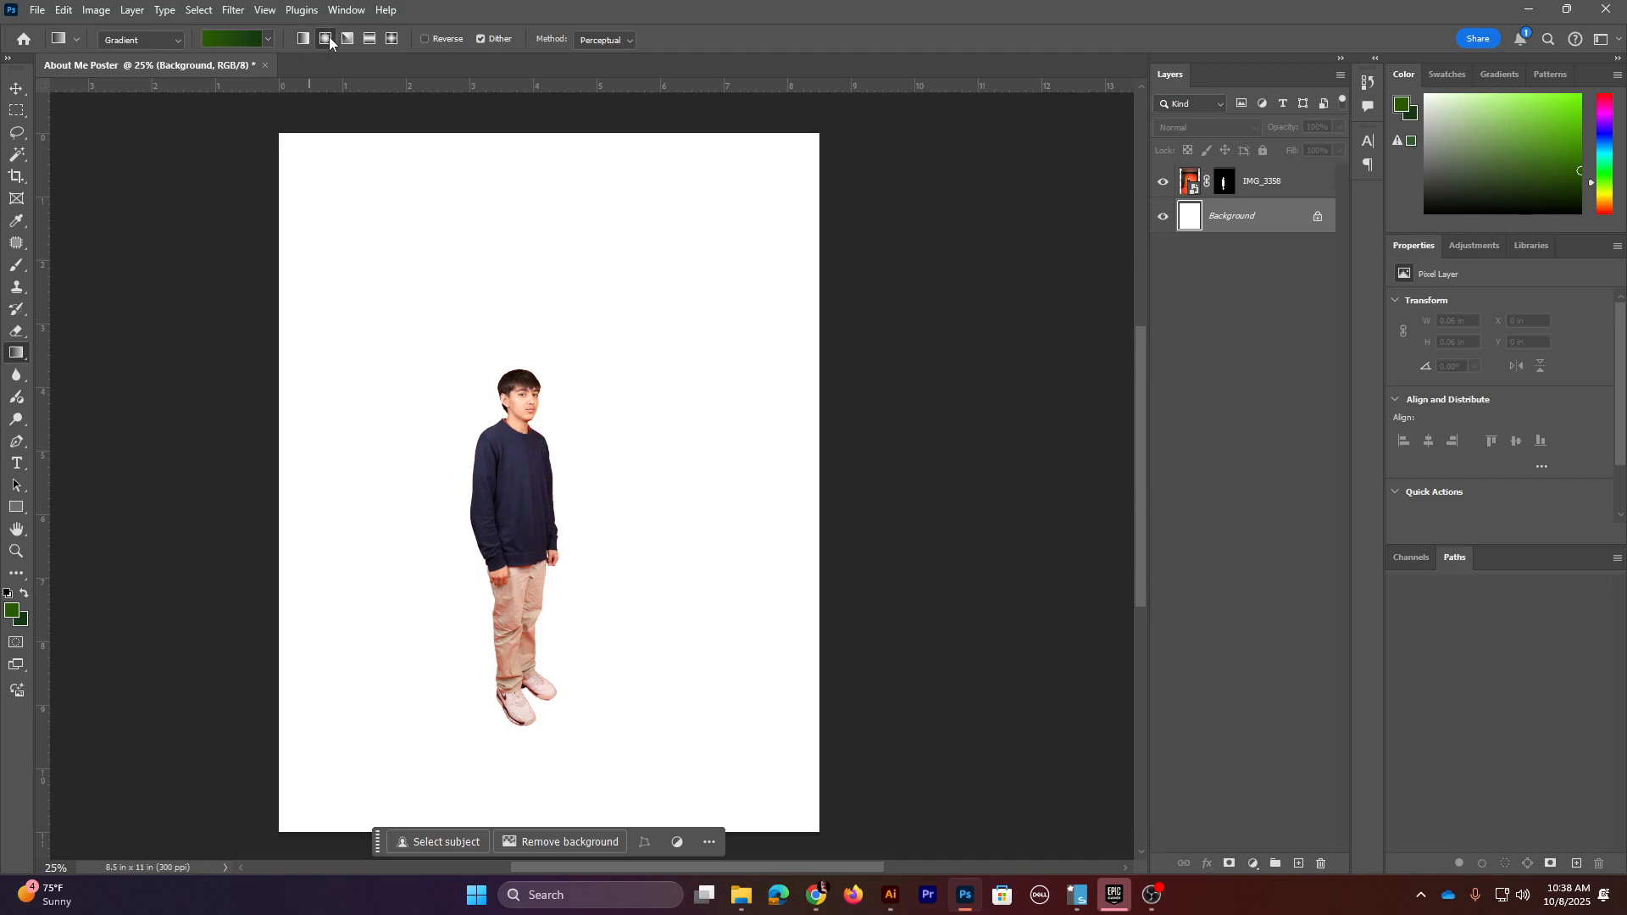
click(303, 39)
click(269, 40)
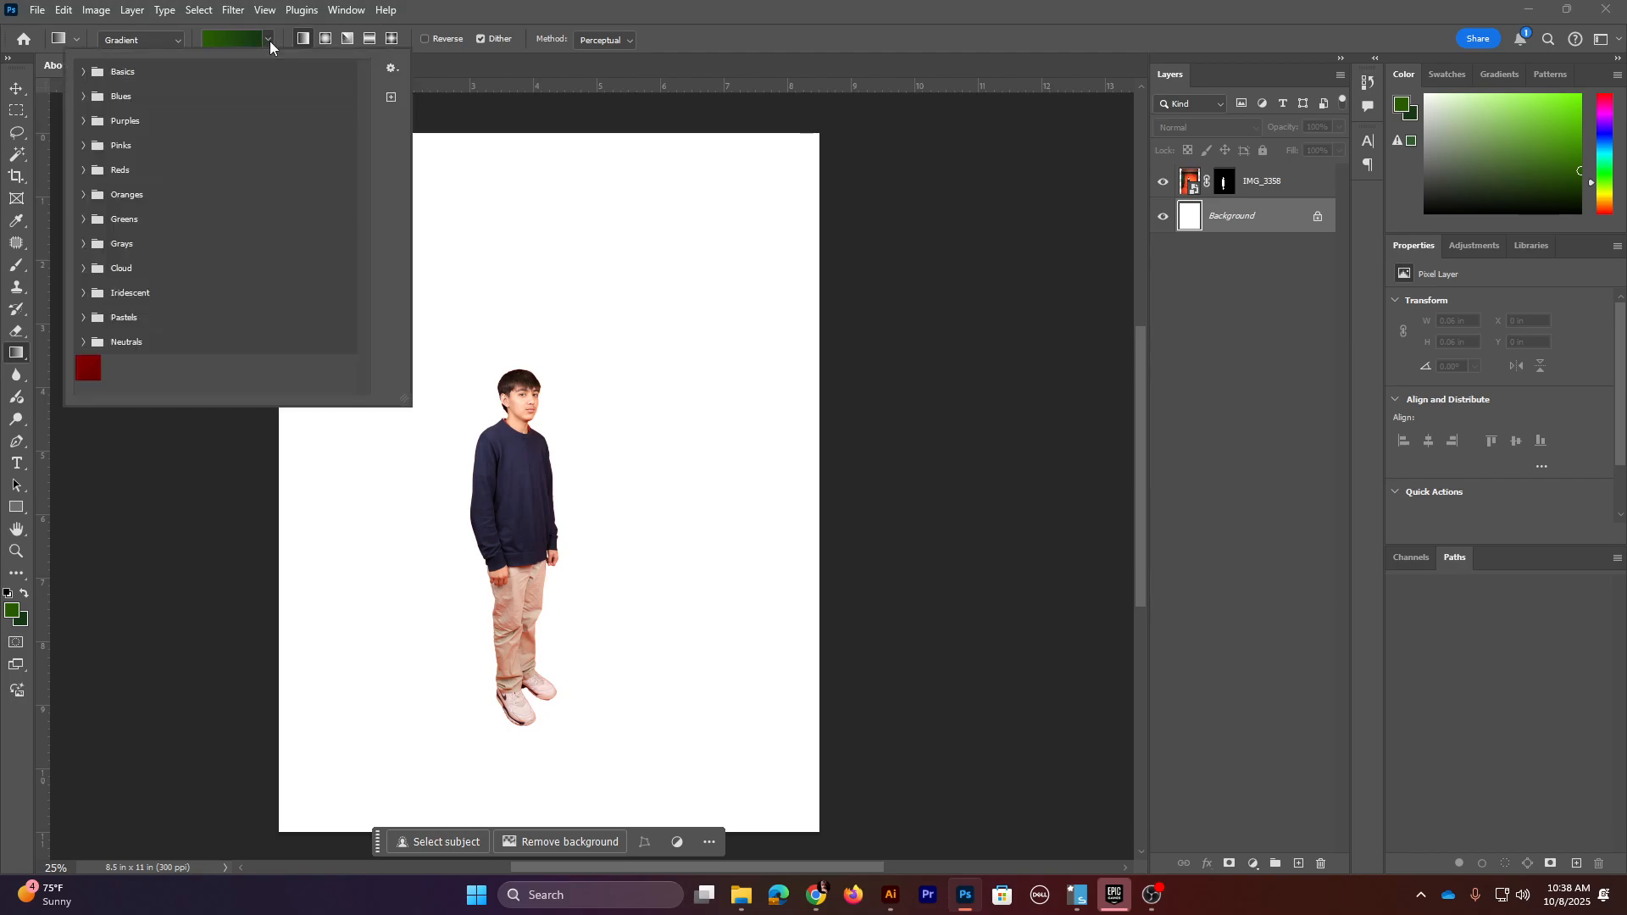
click(84, 97)
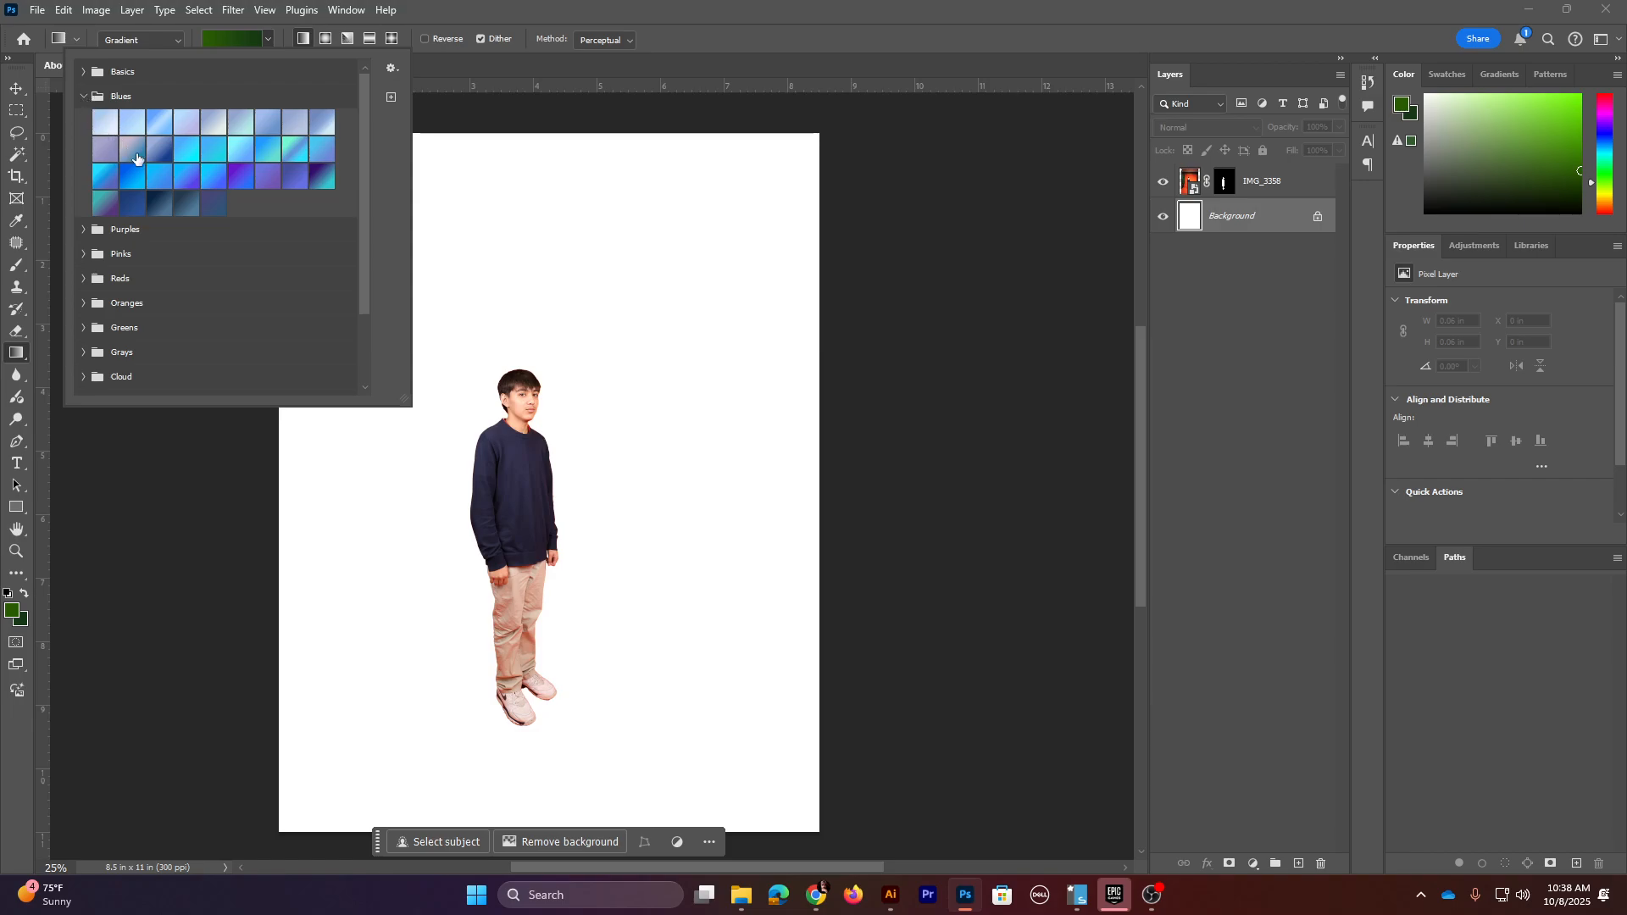
click(164, 181)
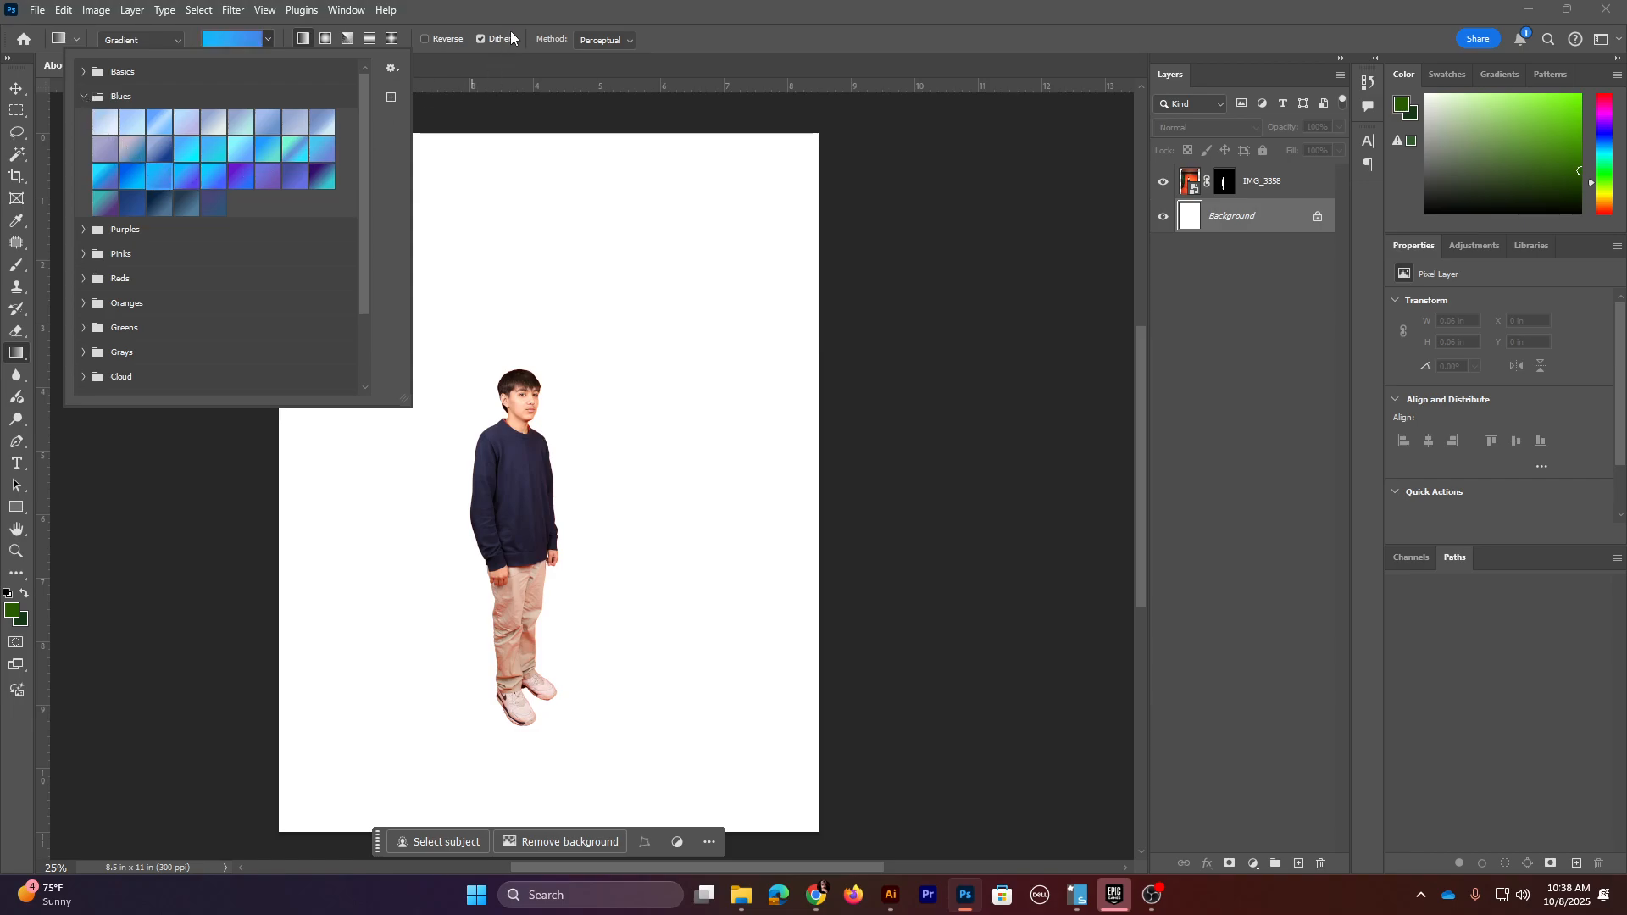
click(523, 7)
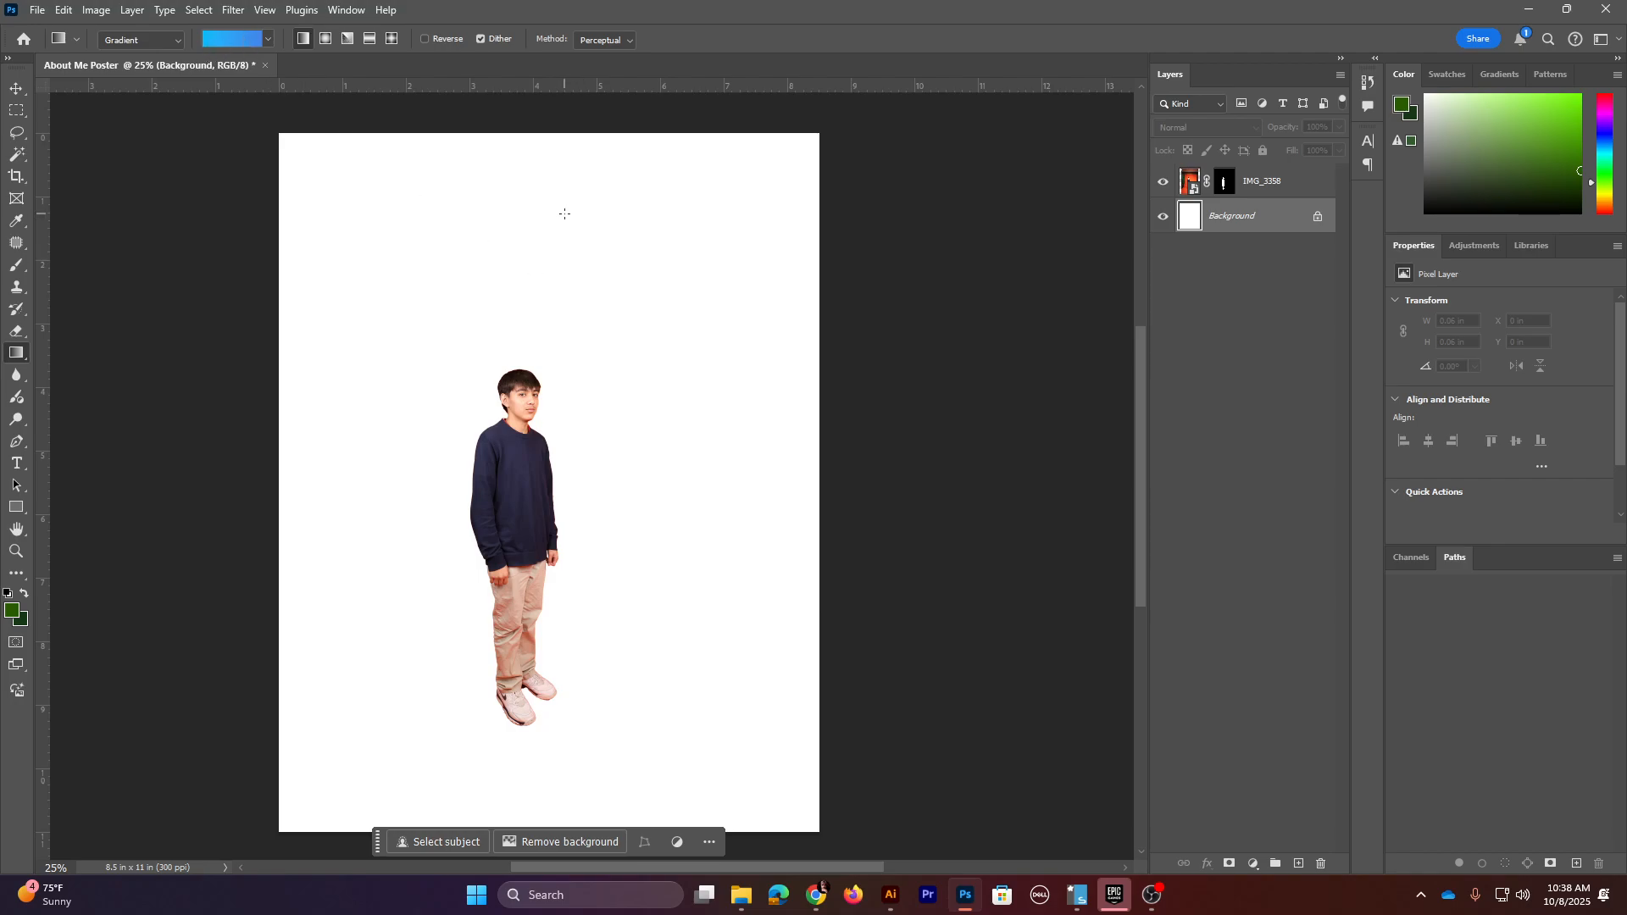
mouse_move(564, 214)
mouse_down()
mouse_move(551, 665)
mouse_move(565, 682)
mouse_up()
- Enlarge the student's cut-out photo to about 154.5% and move it up so the figure stands near the poster's center
click(16, 88)
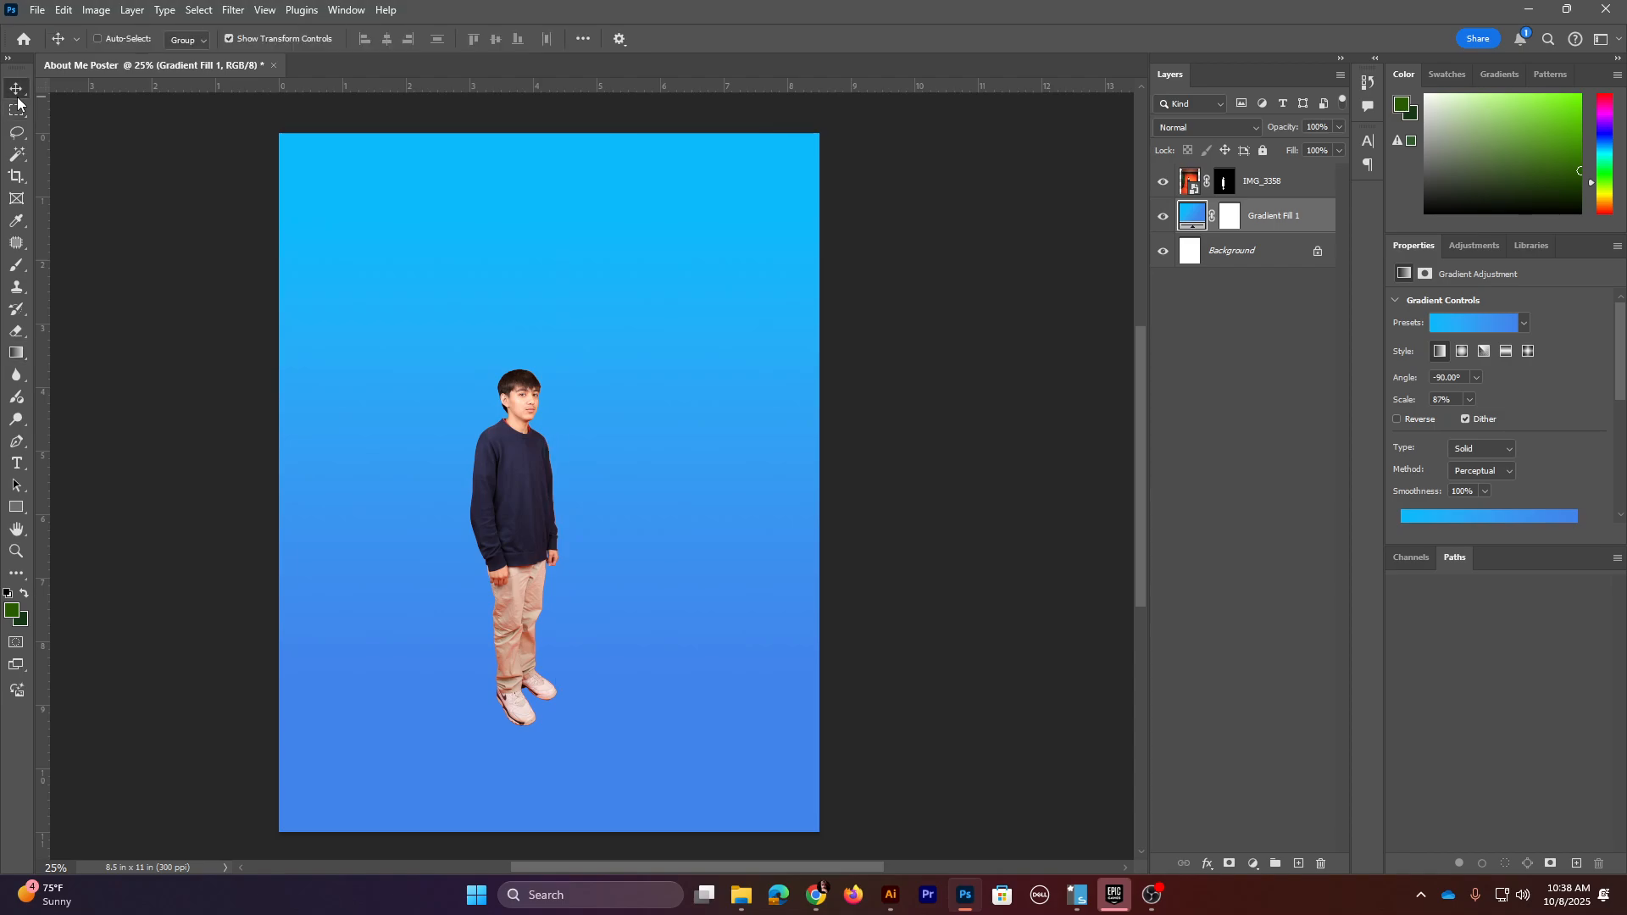
key(ctrl+t)
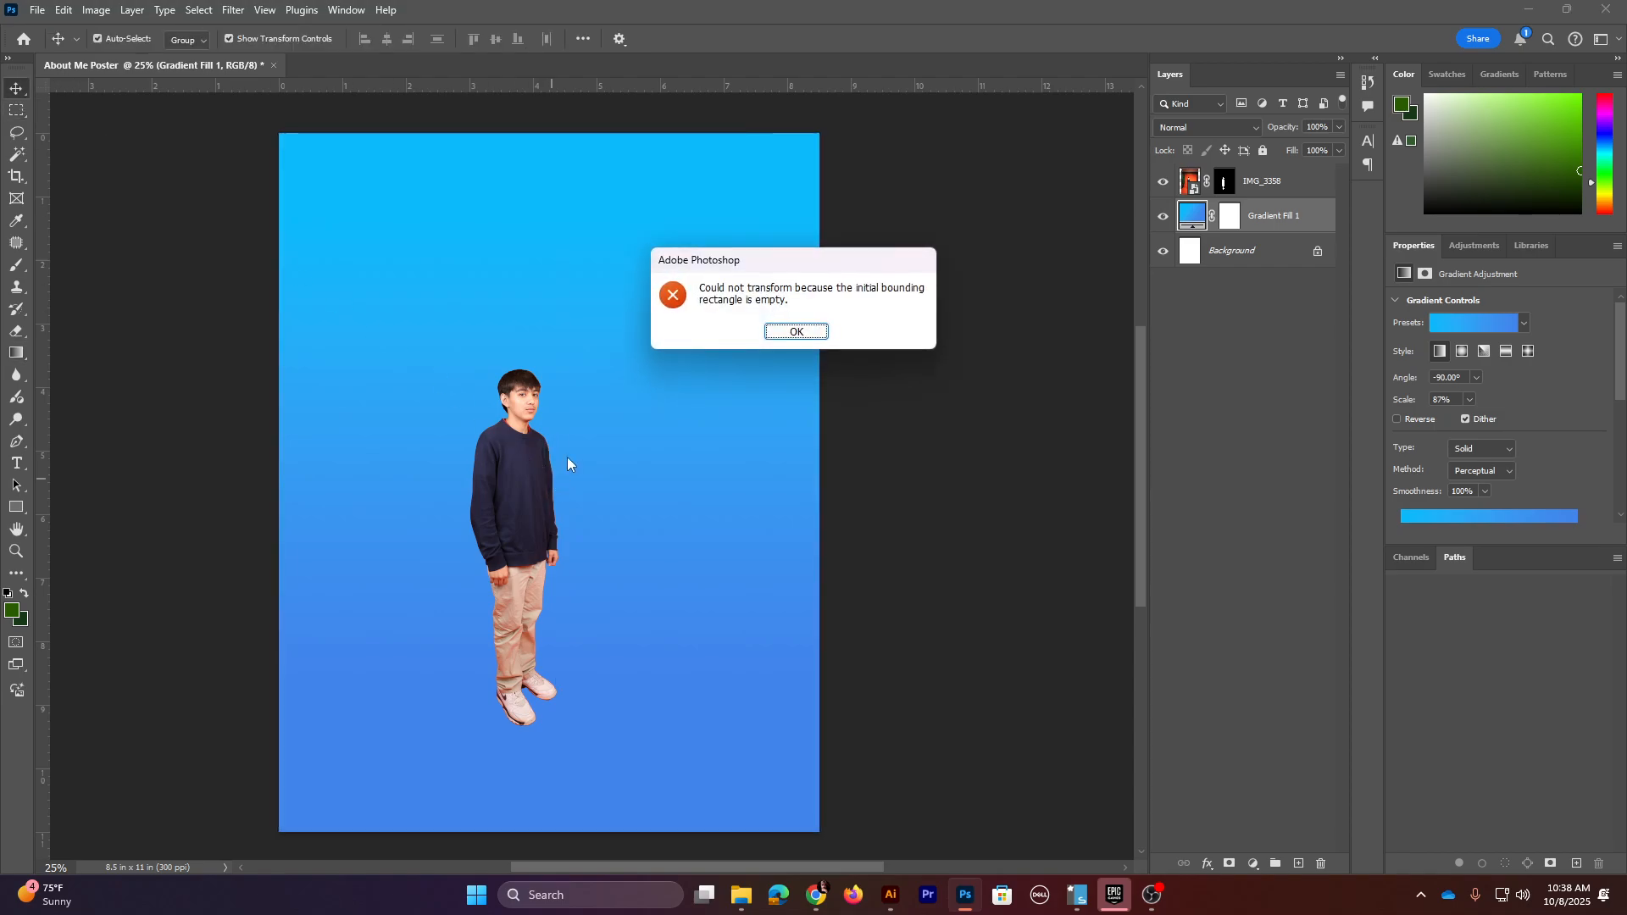
click(797, 331)
click(1300, 179)
key(ctrl+t)
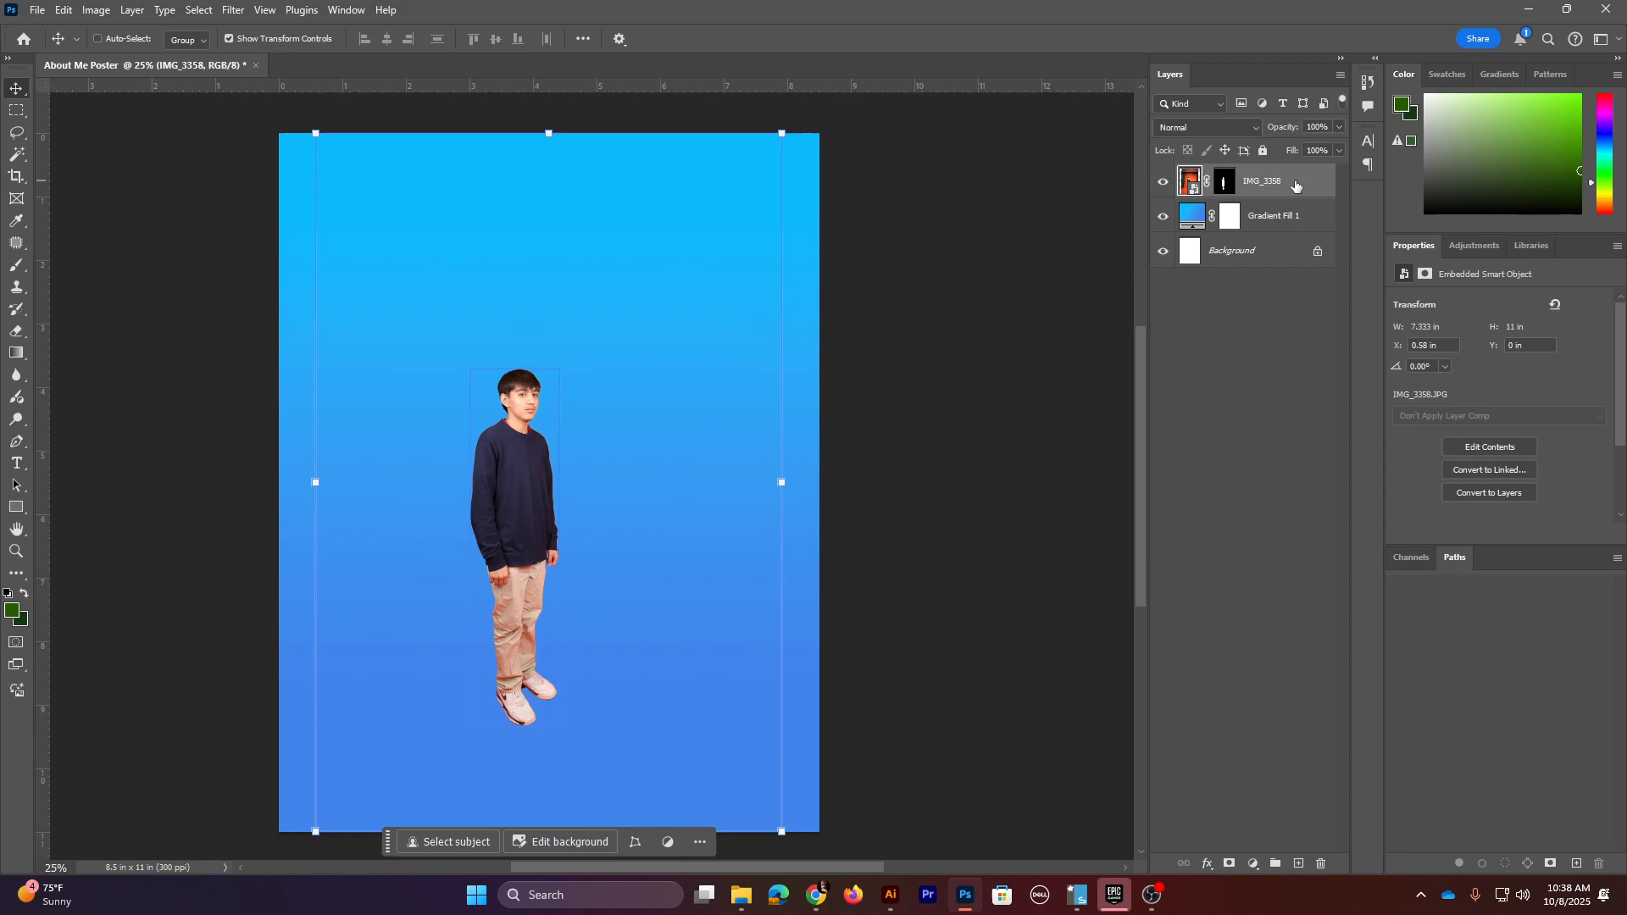
drag(774, 482, 911, 482)
drag(637, 522, 683, 433)
mouse_move(957, 394)
mouse_down()
mouse_move(944, 381)
mouse_move(943, 395)
mouse_up()
drag(559, 388, 547, 389)
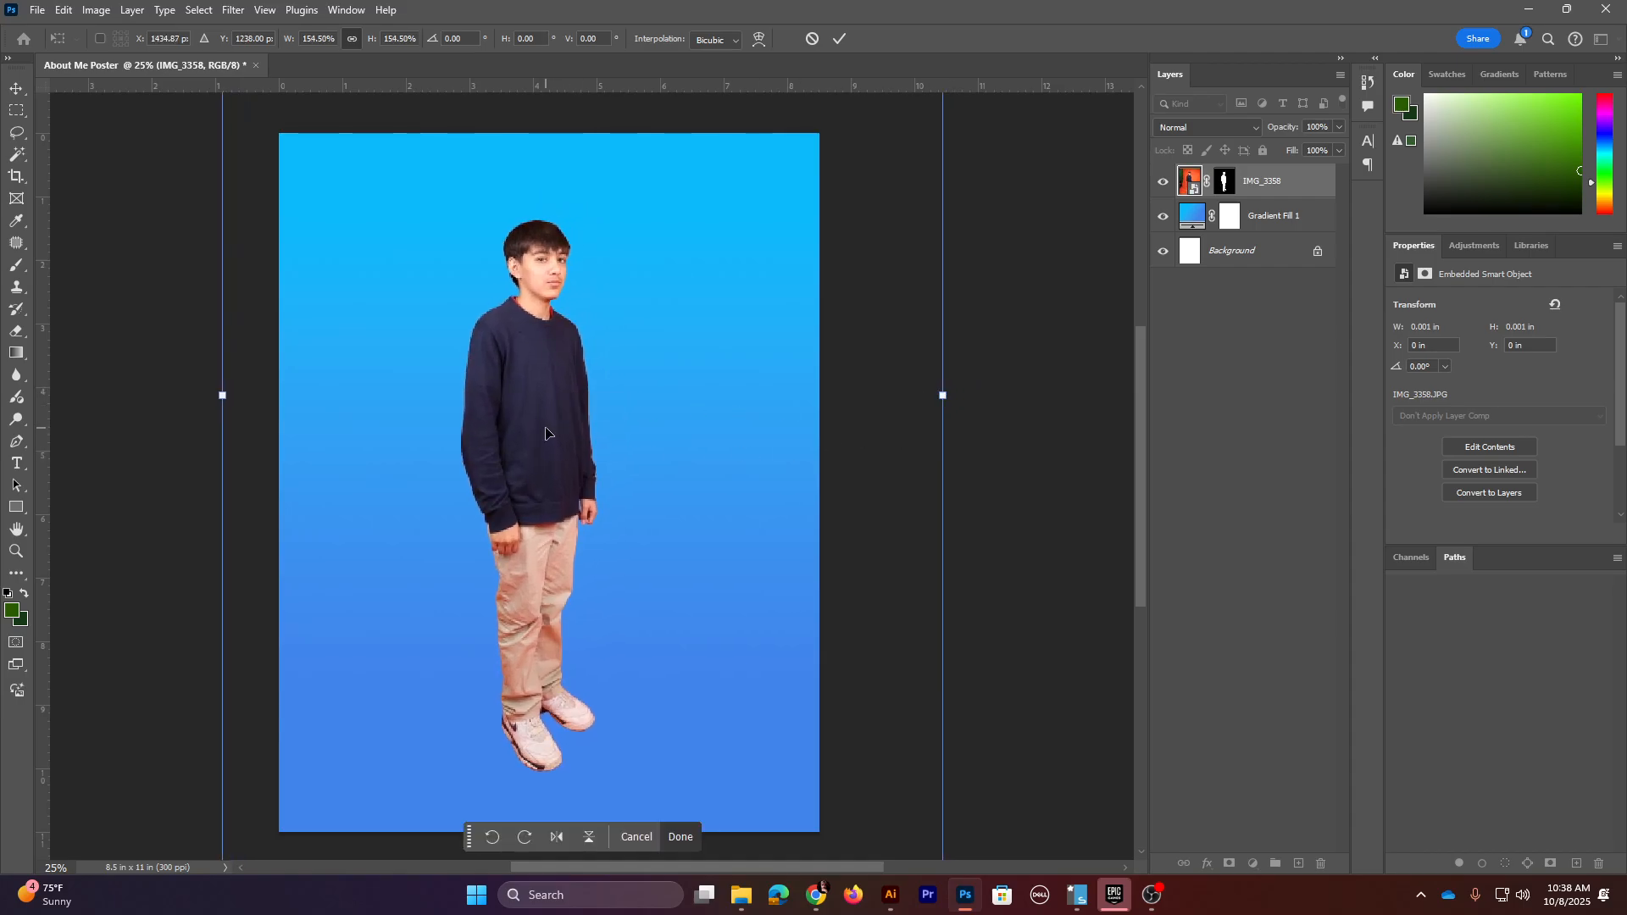
key(Return)
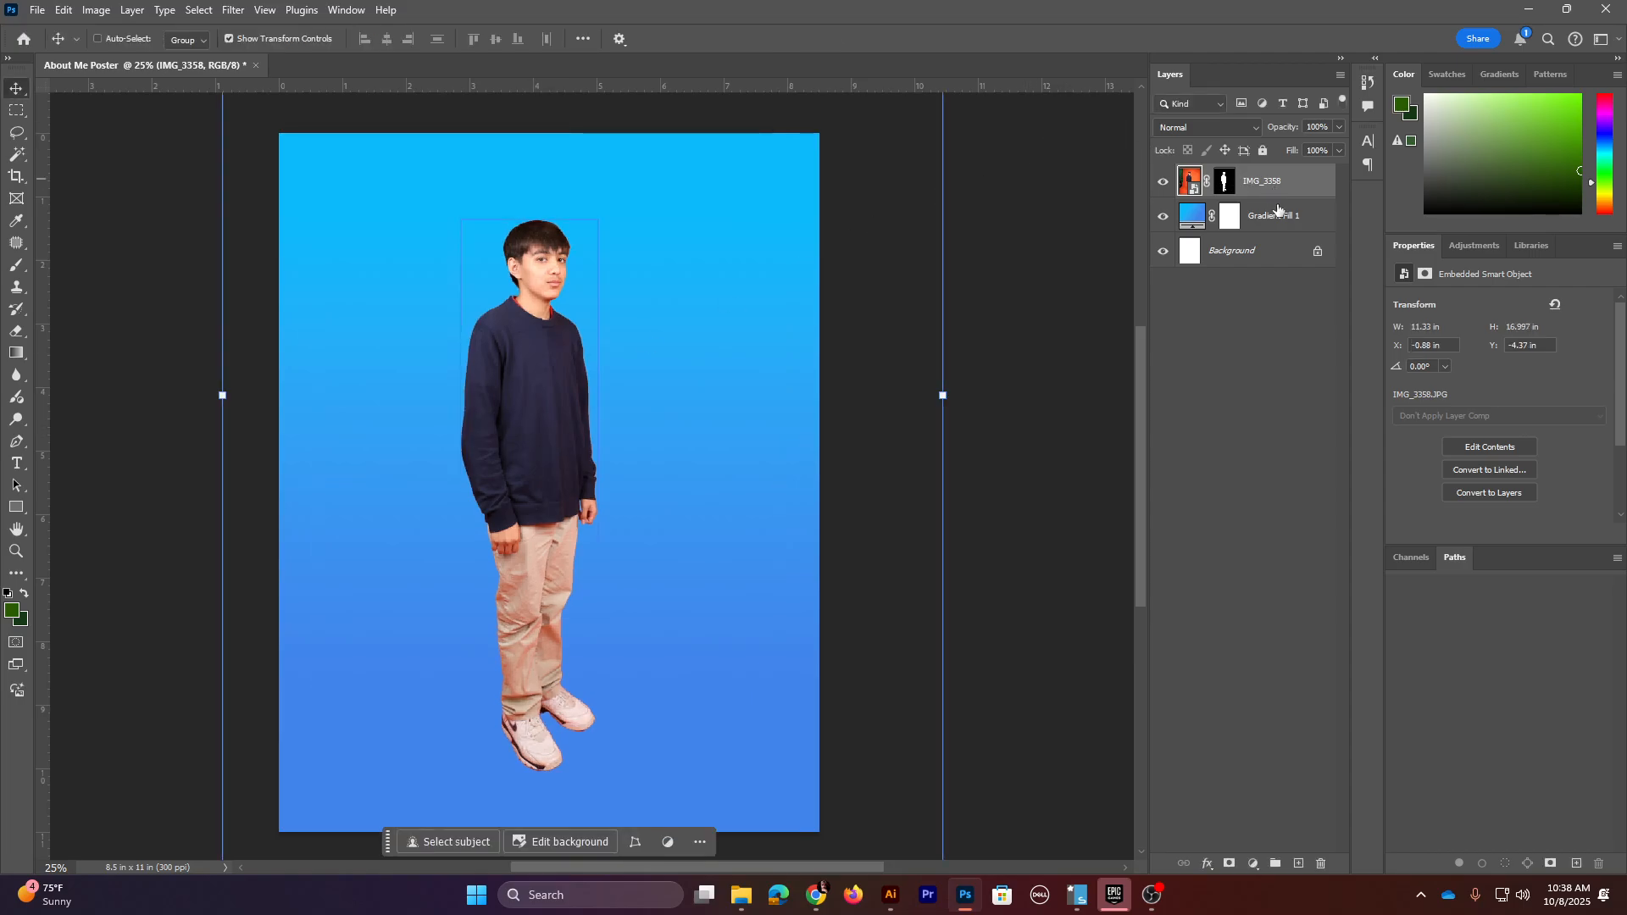
- Add a new layer between the gradient and the photo, and set the foreground color to dark blue 00183e
click(1278, 215)
key(ctrl+shift+alt+n)
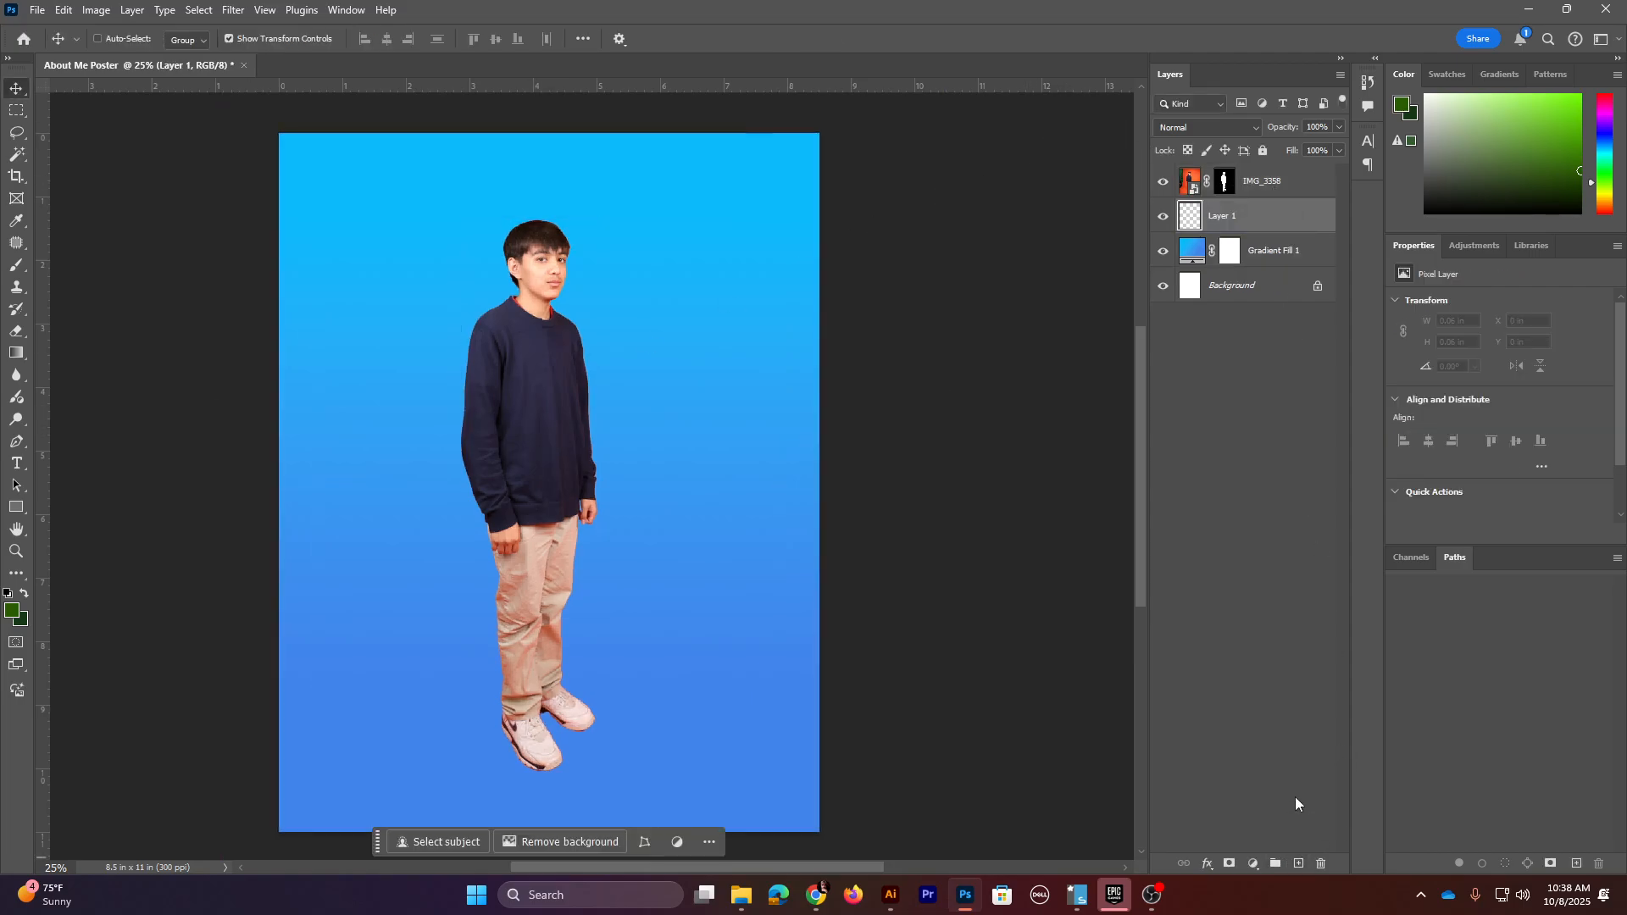
click(15, 269)
click(8, 593)
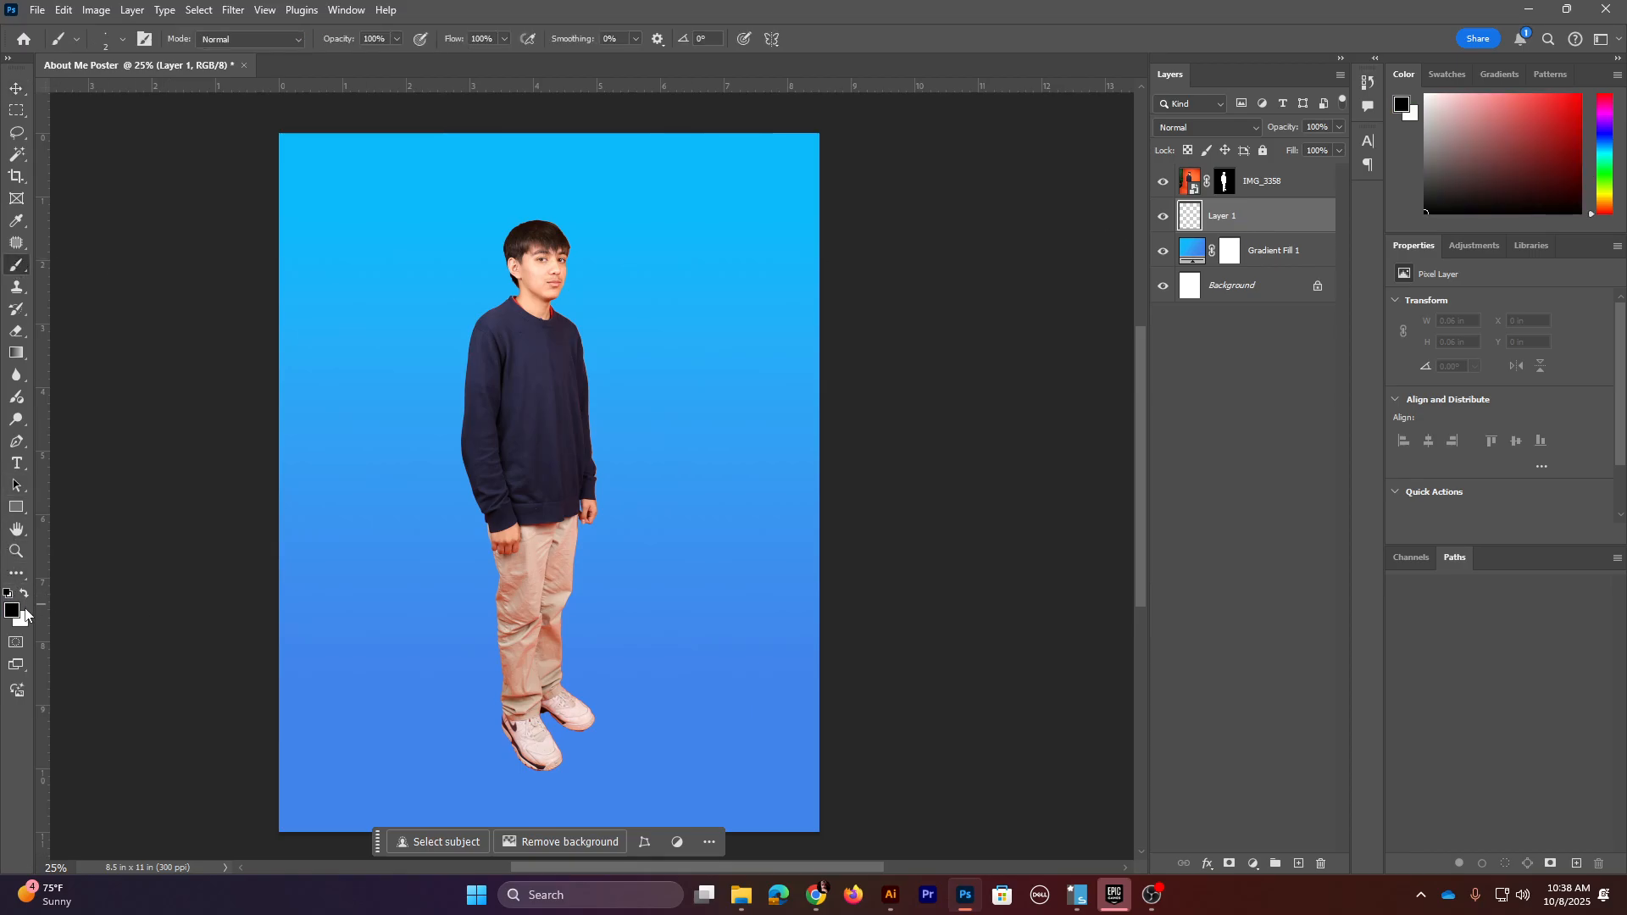
key(i)
click(374, 752)
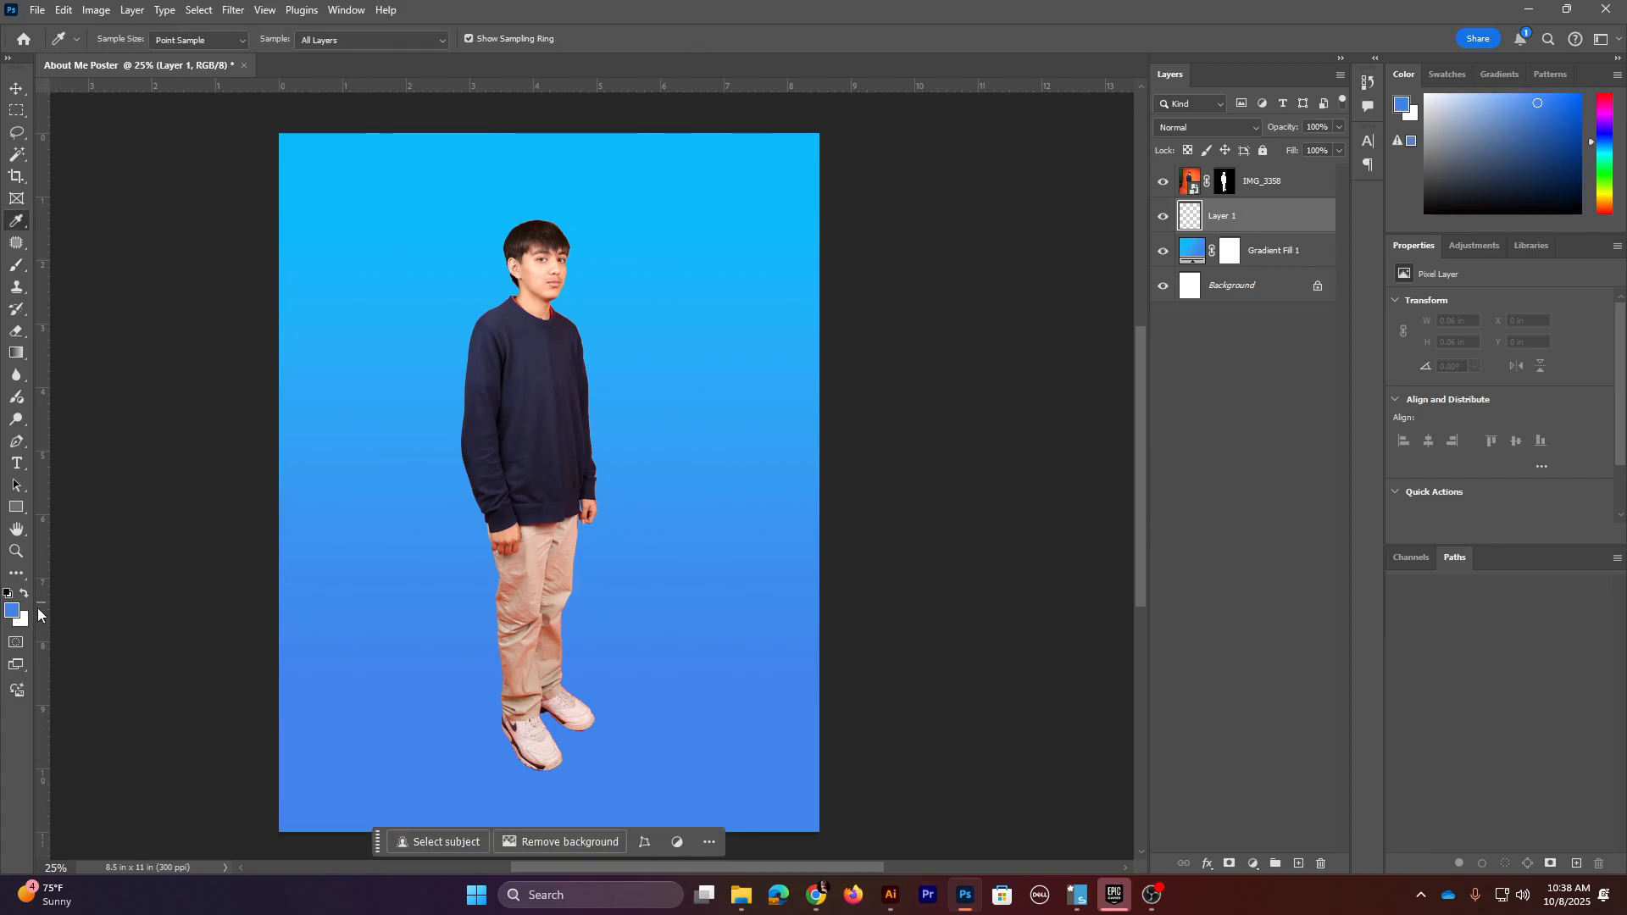
click(12, 612)
click(1289, 537)
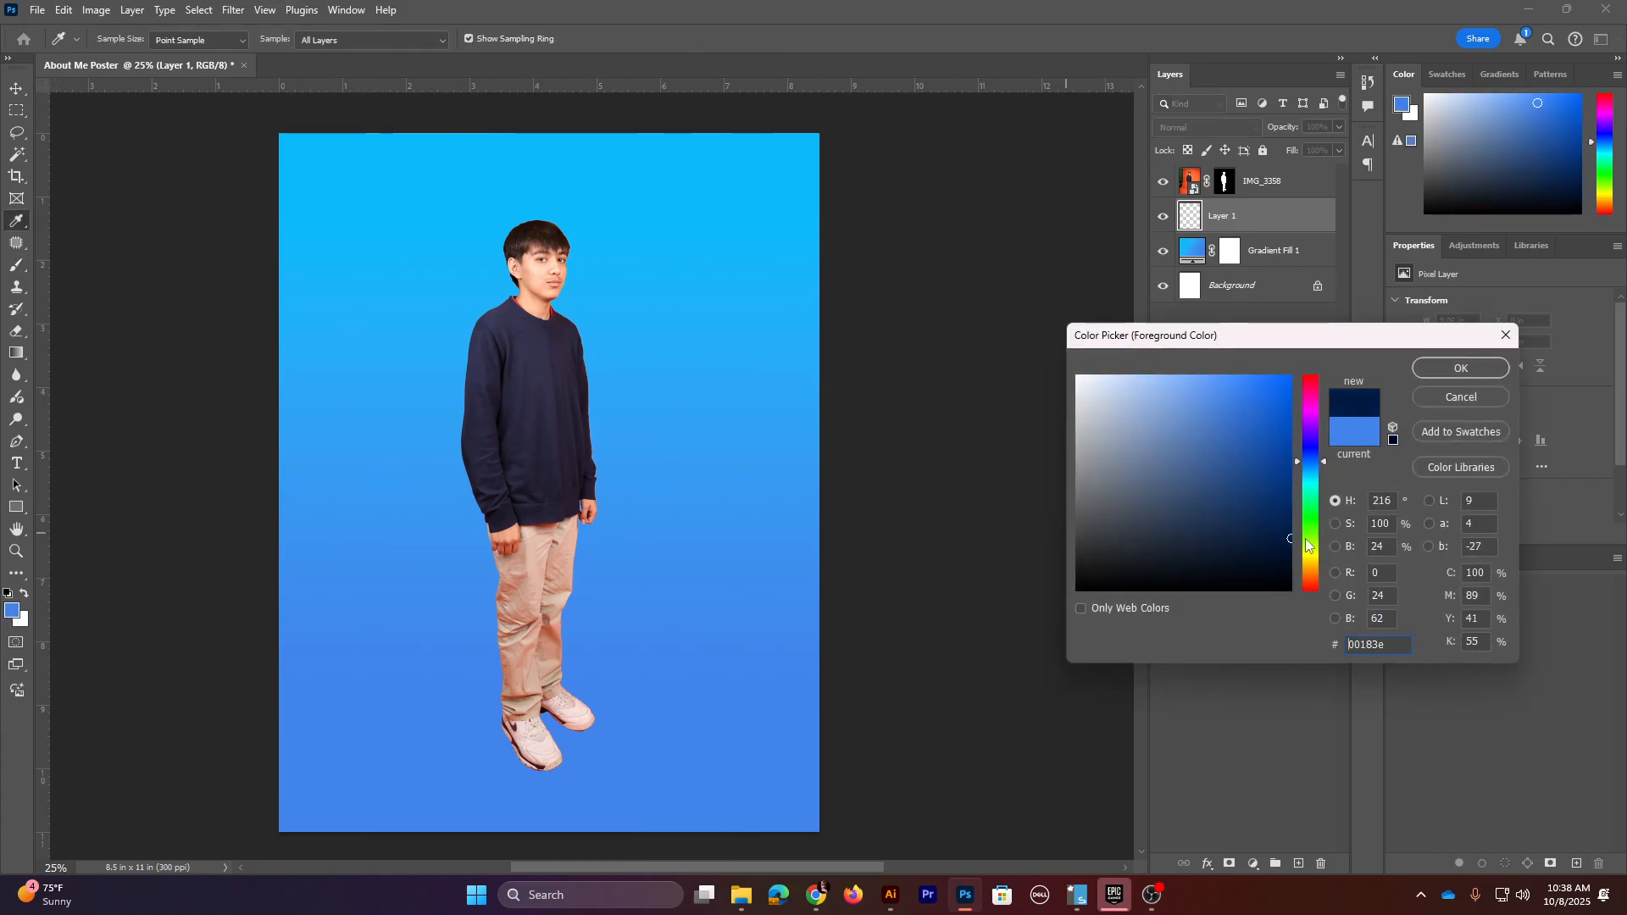
click(1456, 374)
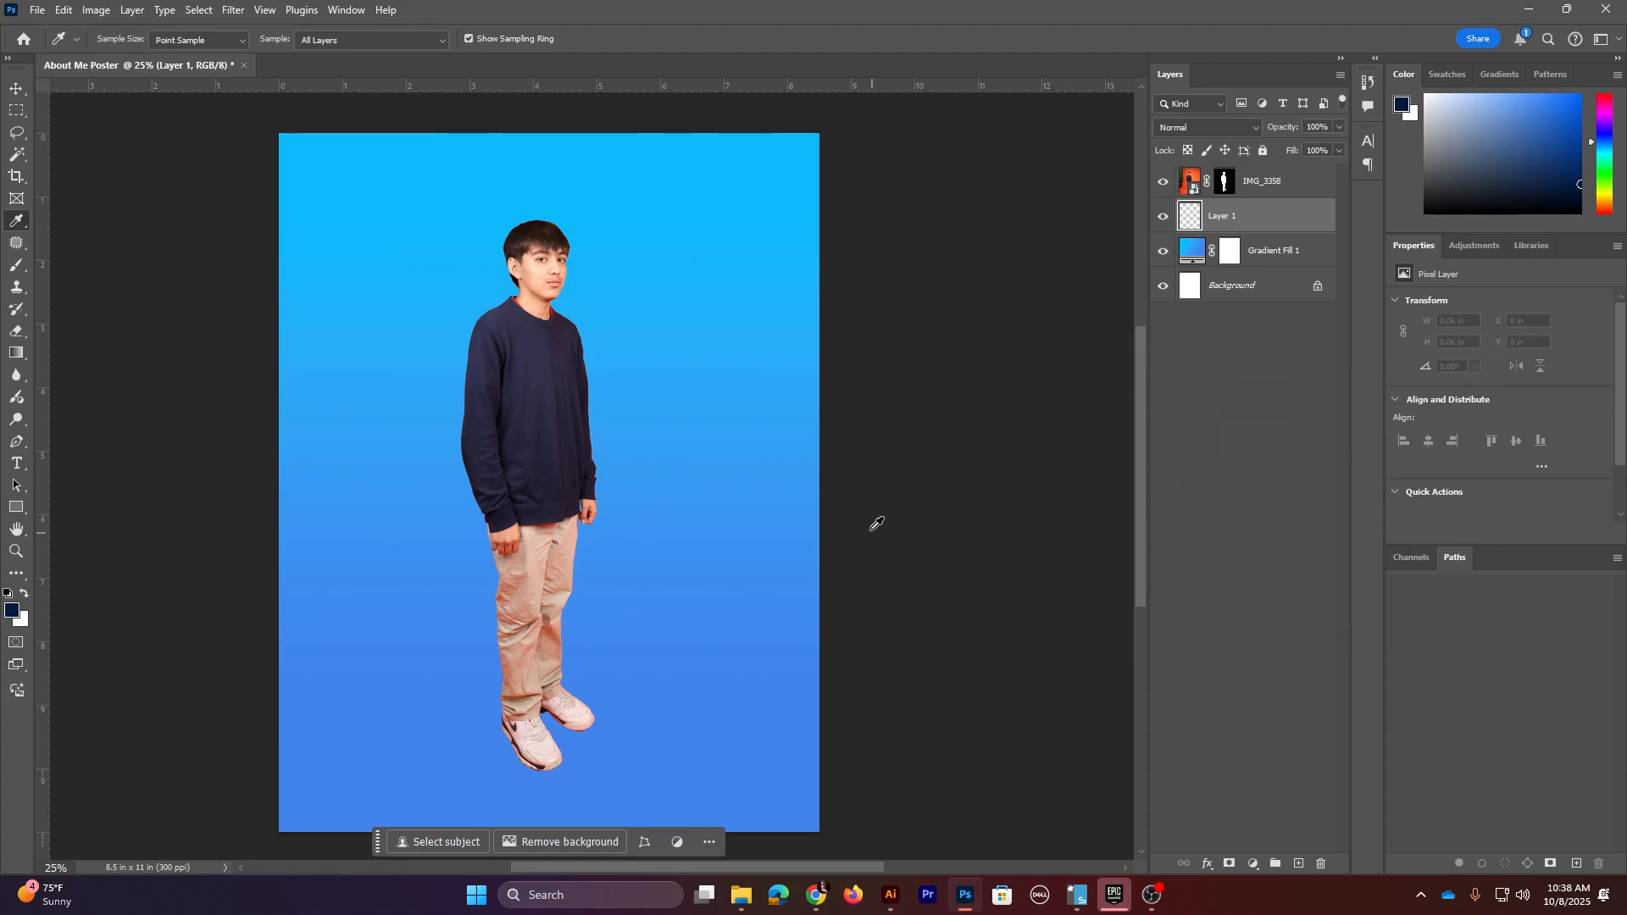
- Set the Brush tool to a soft 200 px tip with 1% flow
key(b)
key(bracketright)
key(bracketright)
key(bracketright)
key(bracketright)
key(bracketright)
key(bracketright)
key(bracketright)
key(bracketright)
key(bracketright)
key(bracketright)
key(bracketright)
key(bracketright)
key(bracketright)
key(bracketright)
key(bracketright)
key(bracketright)
key(bracketright)
key(bracketright)
key(bracketright)
key(bracketright)
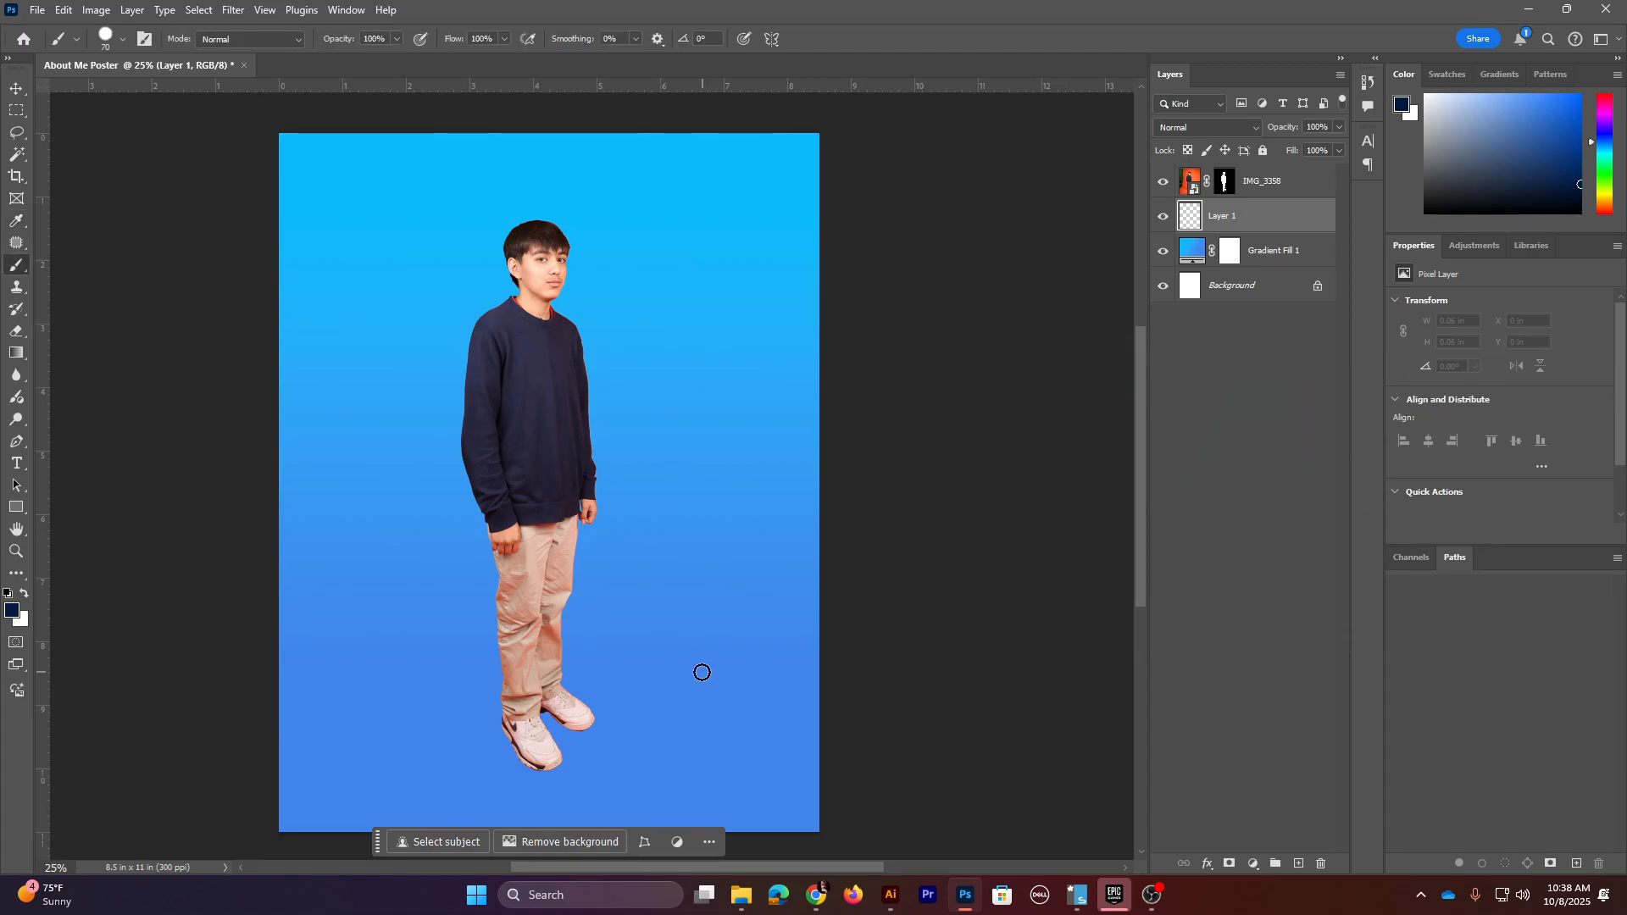
key(bracketleft)
key(bracketleft)
key(bracketleft)
key(bracketleft)
key(bracketleft)
key(bracketleft)
key(bracketleft)
key(bracketleft)
right_click(663, 667)
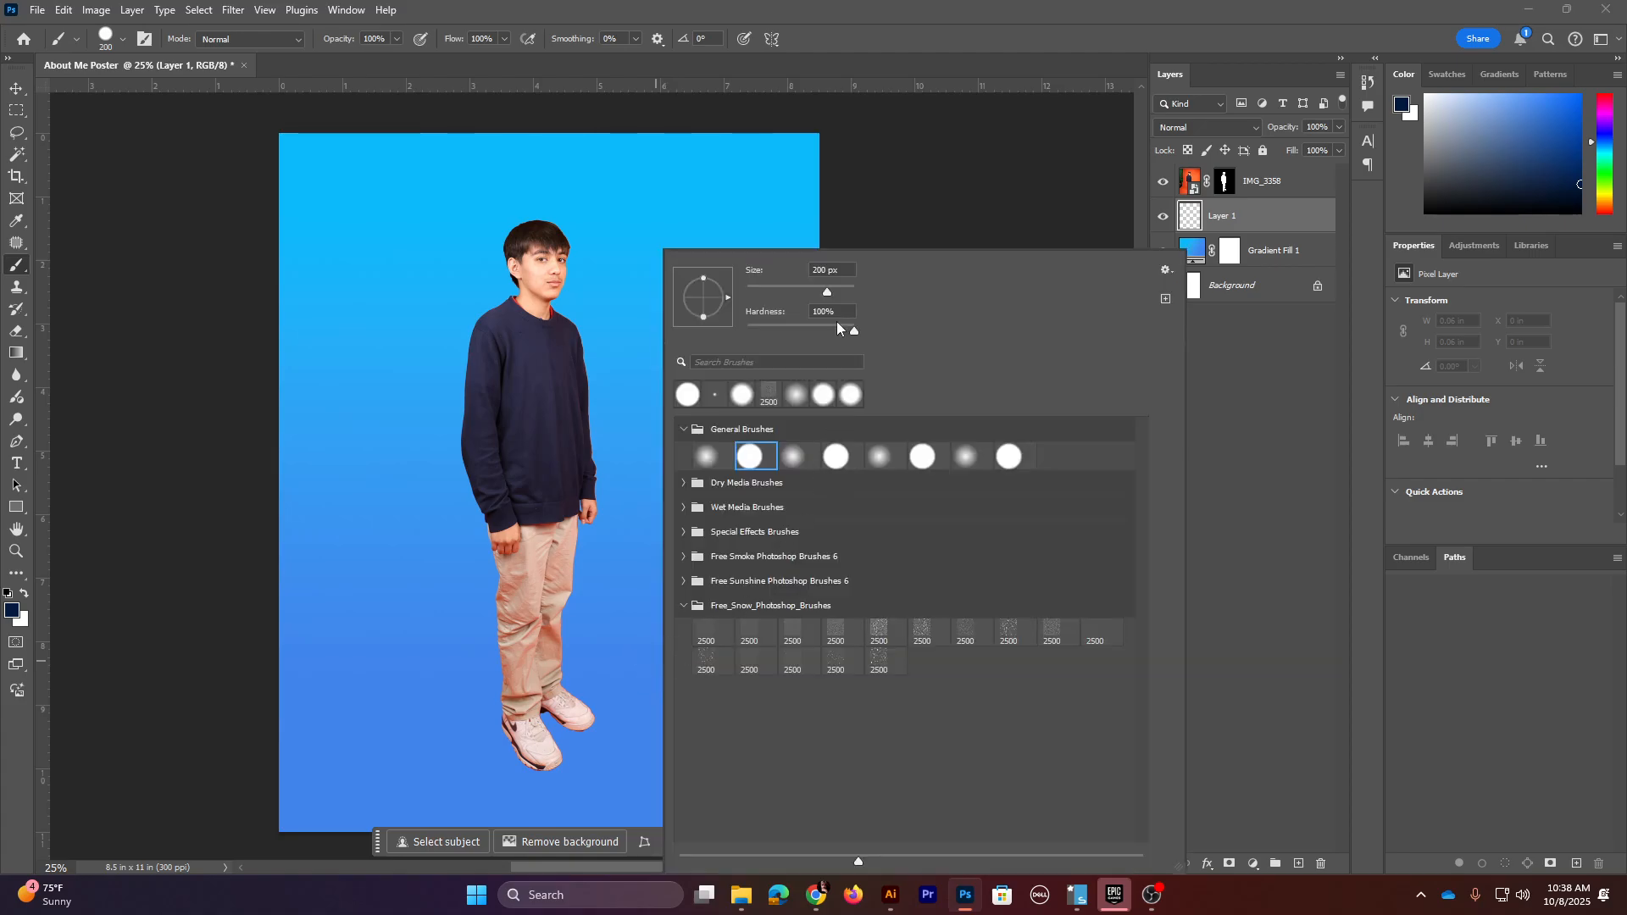
click(505, 38)
click(426, 57)
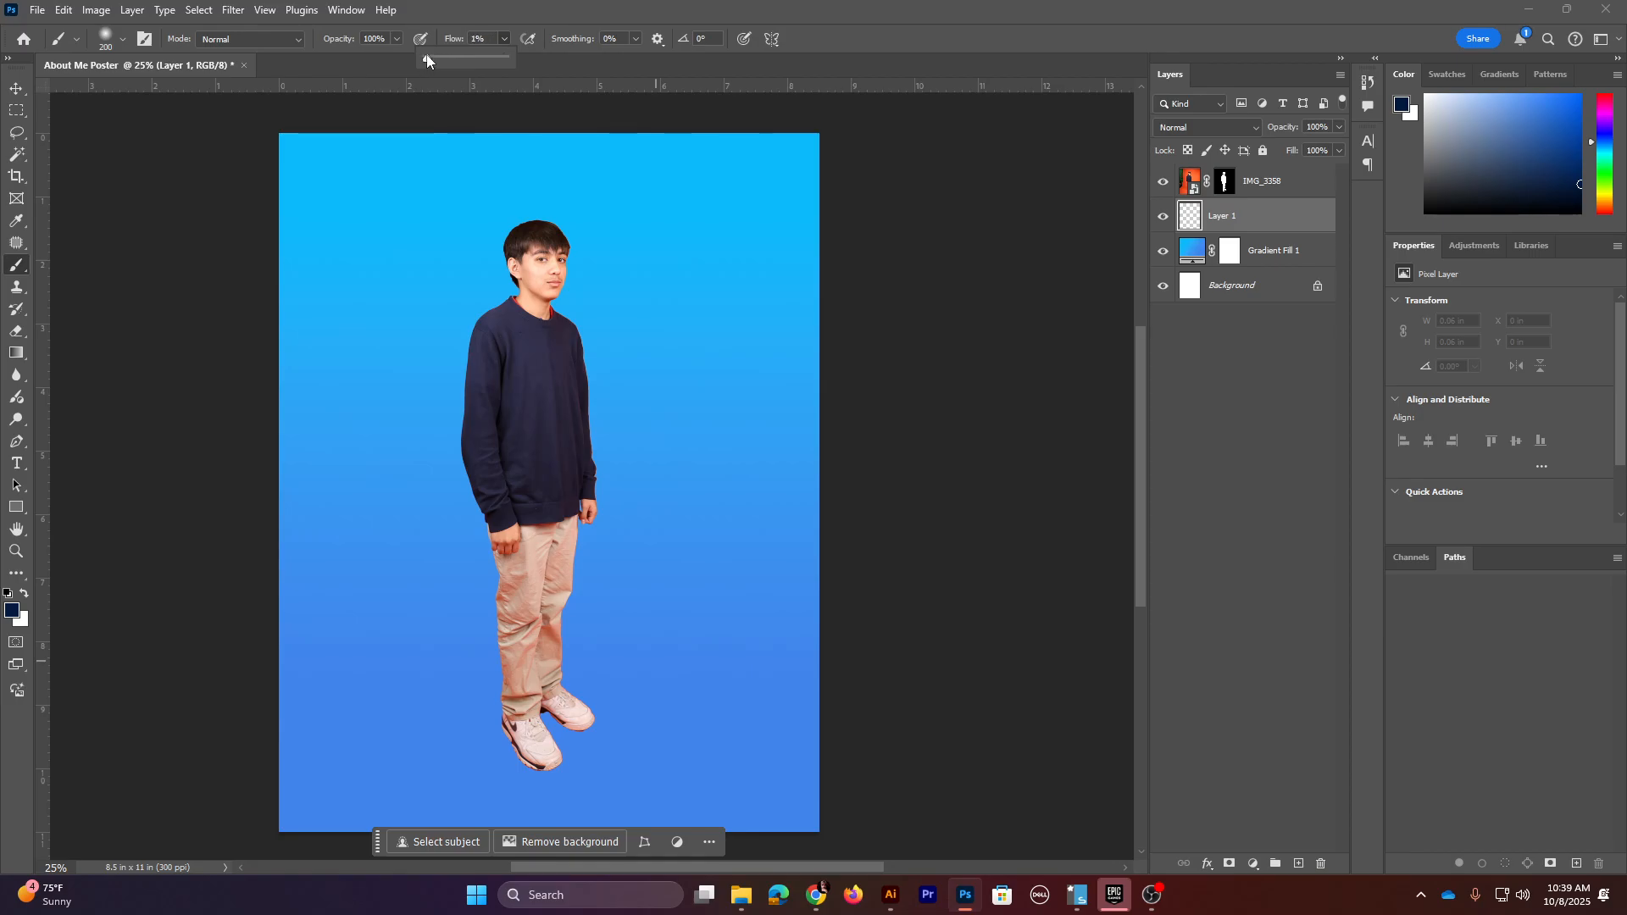
mouse_move(537, 702)
mouse_down()
mouse_move(573, 756)
mouse_move(531, 706)
mouse_move(690, 810)
mouse_up()
key(bracketright)
key(bracketright)
key(bracketright)
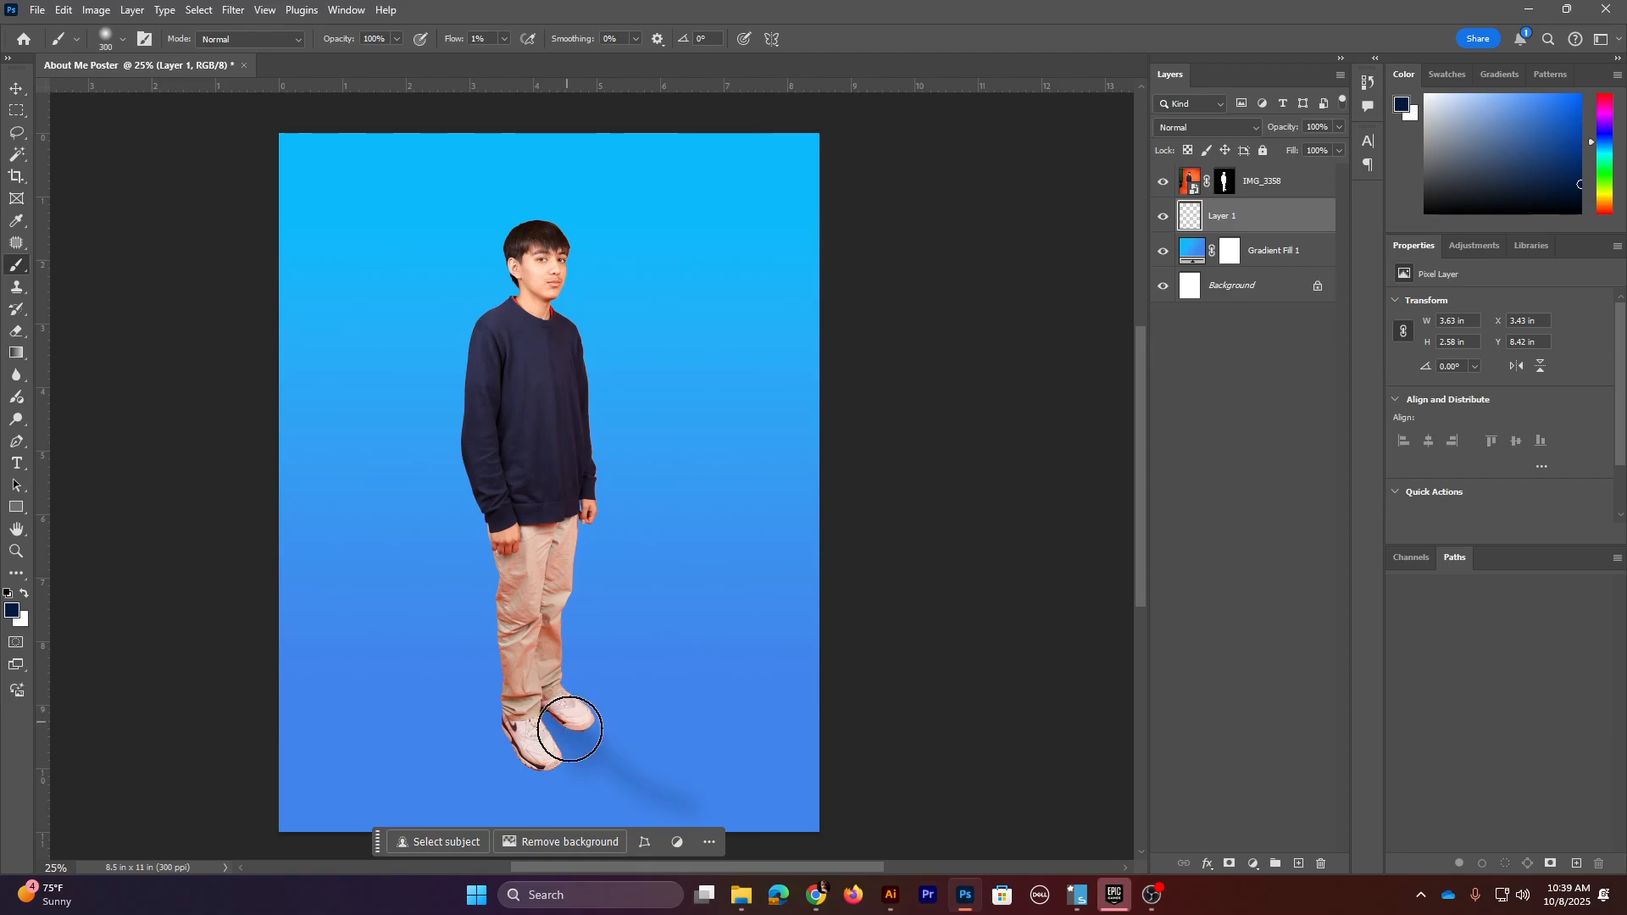
drag(569, 728, 703, 820)
mouse_move(537, 747)
mouse_down()
mouse_move(581, 770)
mouse_move(593, 800)
mouse_move(538, 857)
mouse_move(471, 841)
mouse_up()
mouse_move(495, 825)
mouse_down()
mouse_move(635, 771)
mouse_move(564, 749)
mouse_move(545, 763)
mouse_move(586, 799)
mouse_up()
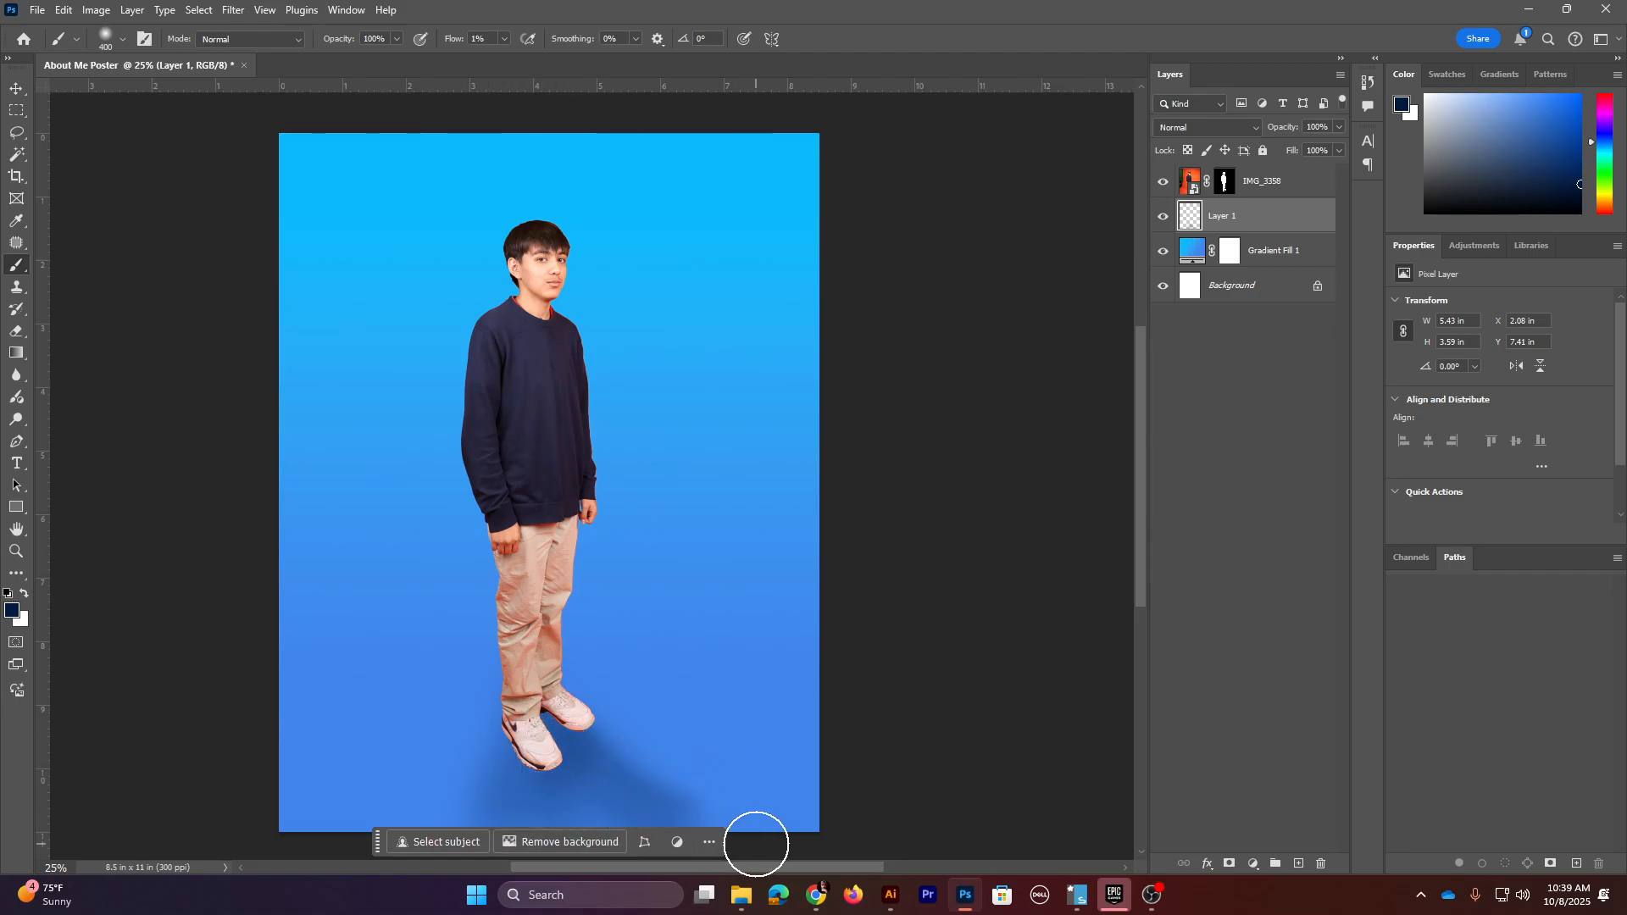
key(ctrl+z)
key(ctrl+z)
key(ctrl+z)
key(ctrl+z)
key(ctrl+z)
key(ctrl+z)
key(ctrl+z)
key(ctrl+z)
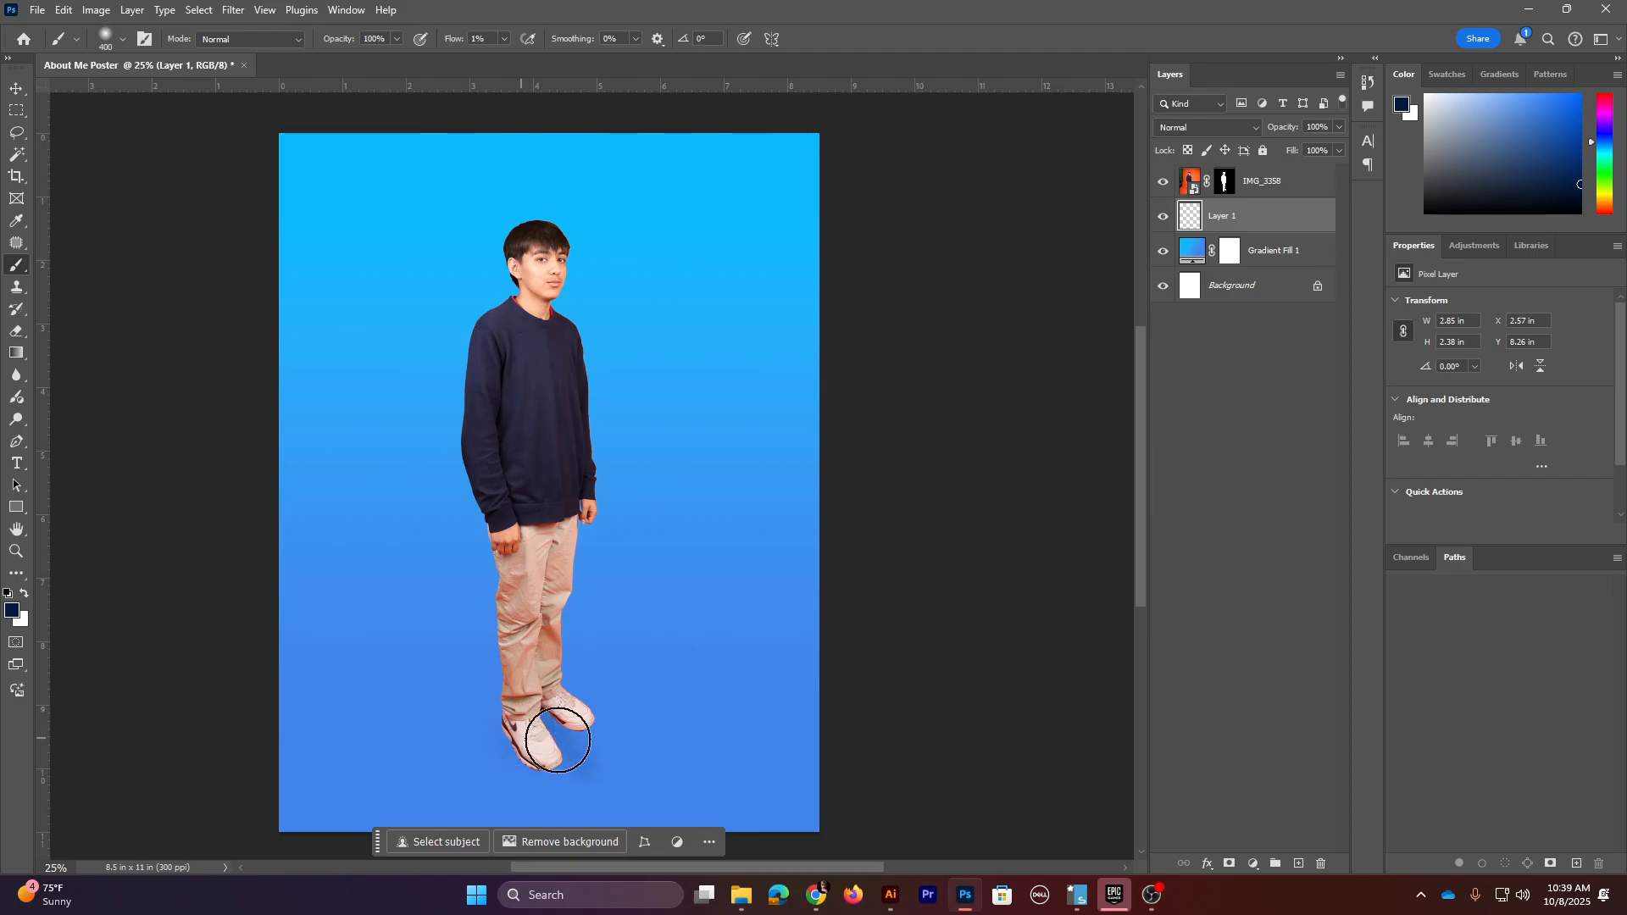
- Paint a soft floor shadow around the shoes and, with the brush enlarged to 1200 px, a shadow up the backdrop behind the student's back
mouse_move(523, 741)
mouse_down()
mouse_move(551, 762)
mouse_move(542, 732)
mouse_move(608, 740)
mouse_move(459, 717)
mouse_move(547, 710)
mouse_move(522, 709)
mouse_move(537, 710)
mouse_move(289, 751)
mouse_move(525, 758)
mouse_move(512, 736)
mouse_move(579, 718)
mouse_move(955, 707)
mouse_move(548, 718)
mouse_move(525, 737)
mouse_move(640, 757)
mouse_up()
mouse_move(498, 683)
mouse_down()
mouse_move(555, 716)
mouse_move(424, 616)
mouse_move(547, 742)
mouse_move(399, 659)
mouse_move(530, 718)
mouse_move(422, 686)
mouse_move(499, 706)
mouse_move(276, 721)
mouse_move(1085, 730)
mouse_up()
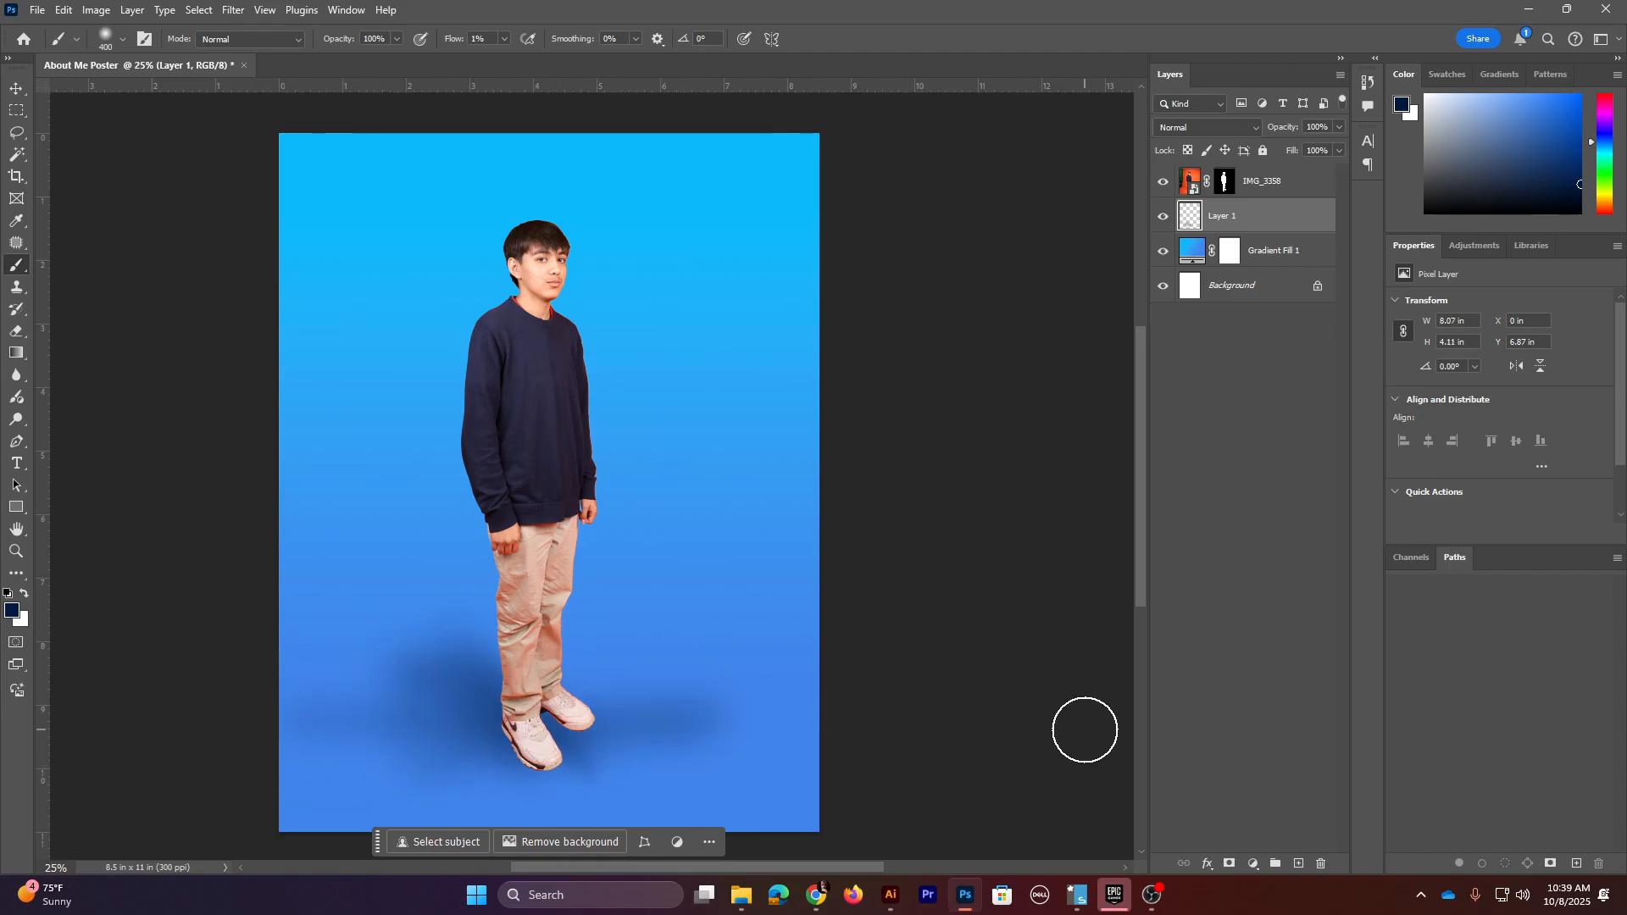
key(ctrl+minus)
key(ctrl+minus)
key(ctrl+minus)
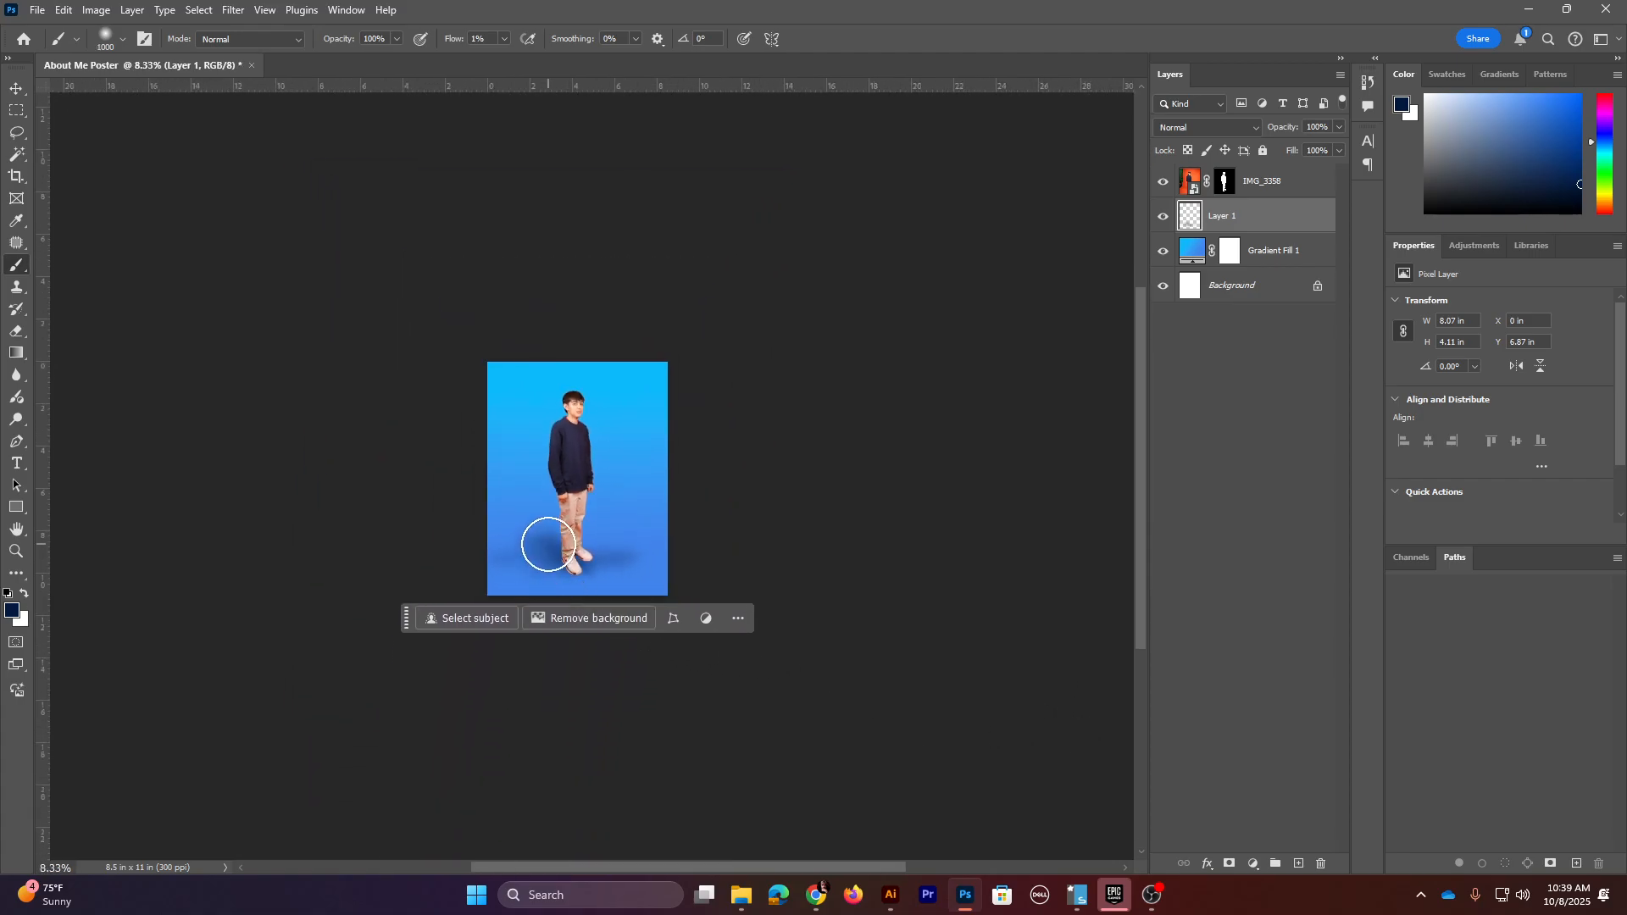
key(])
key(])
mouse_move(545, 534)
mouse_down()
mouse_move(498, 503)
mouse_move(567, 530)
mouse_move(426, 438)
mouse_move(557, 532)
mouse_move(503, 323)
mouse_move(557, 484)
mouse_move(526, 447)
mouse_move(570, 470)
mouse_move(569, 521)
mouse_move(543, 561)
mouse_move(329, 517)
mouse_up()
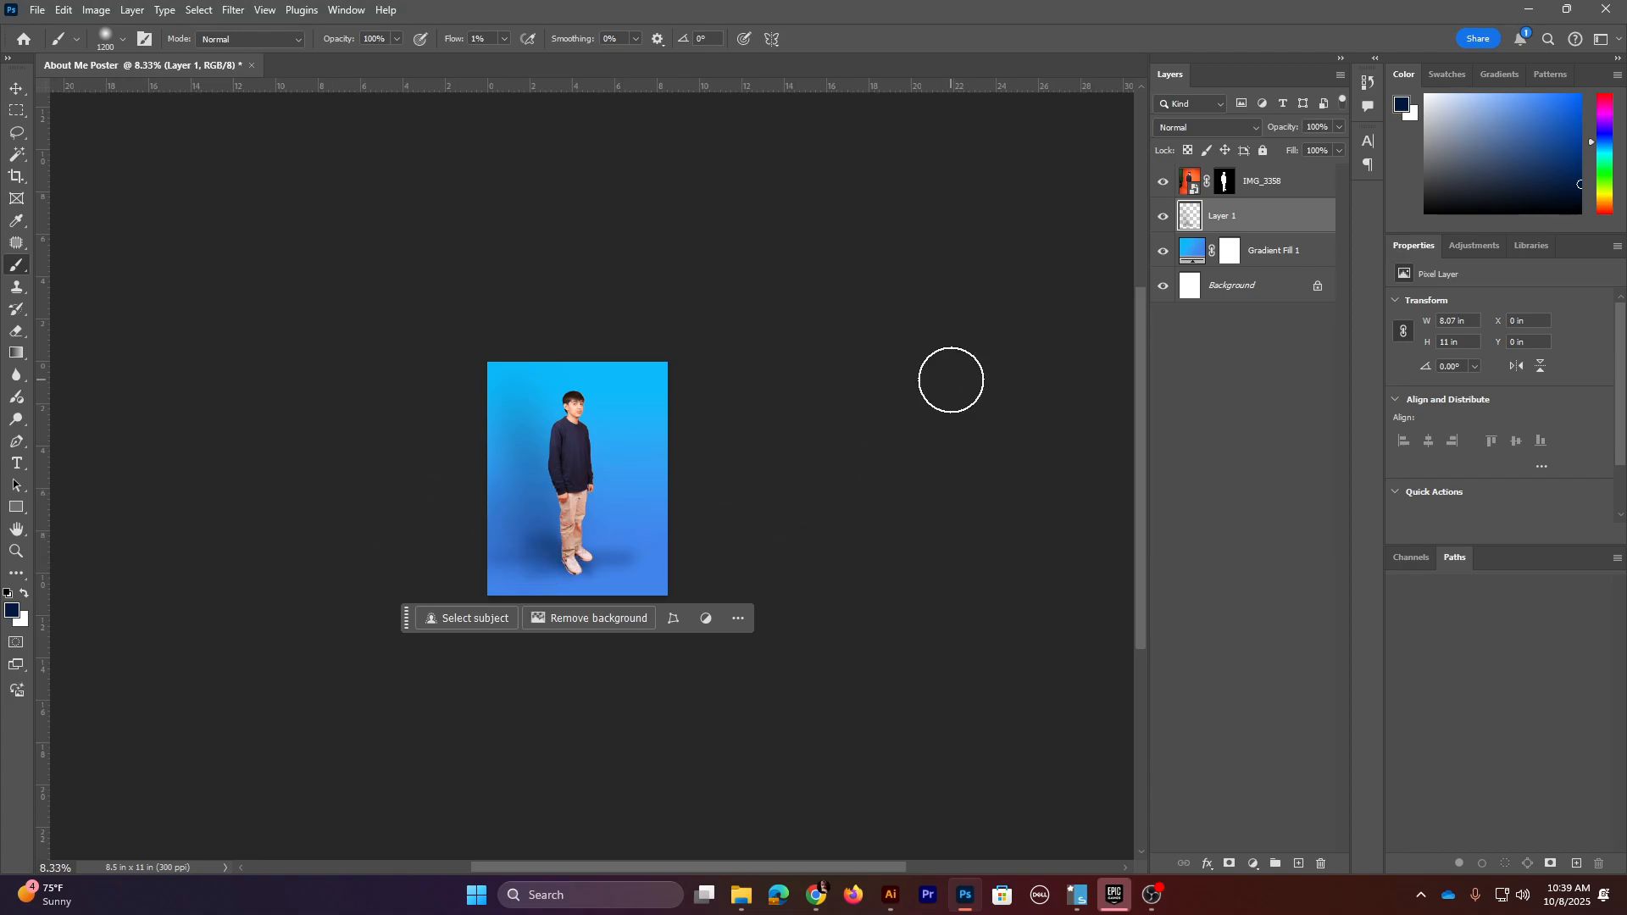
key(ctrl+plus)
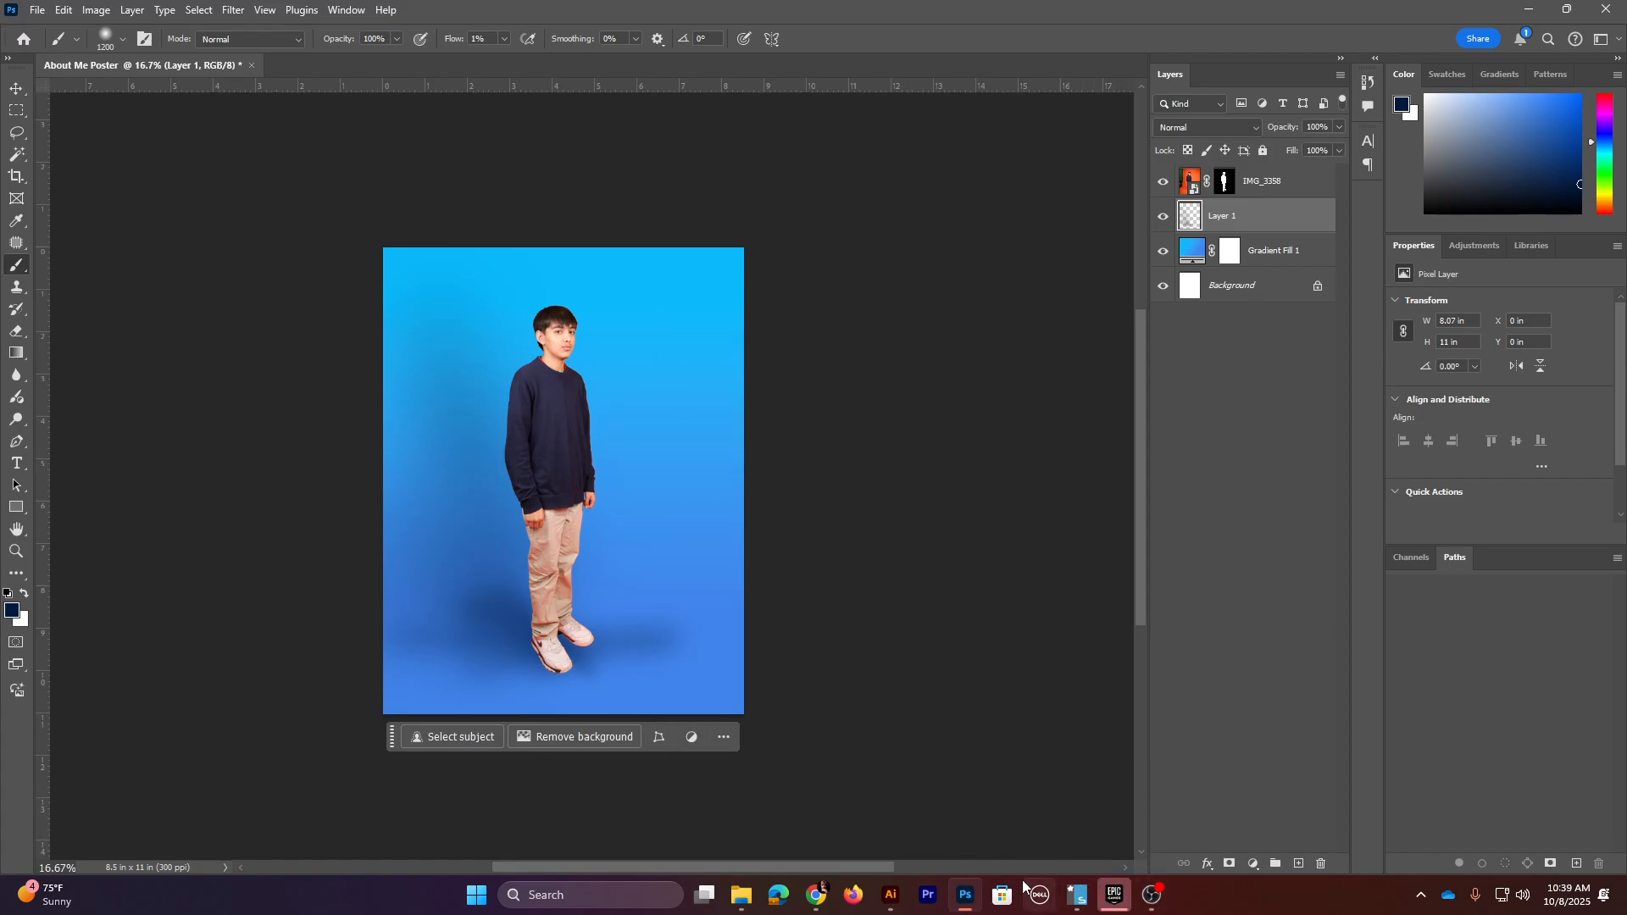
- Copy the cartoon man in the red dress from Illustrator and paste it into the Photoshop poster as a Smart Object
click(894, 900)
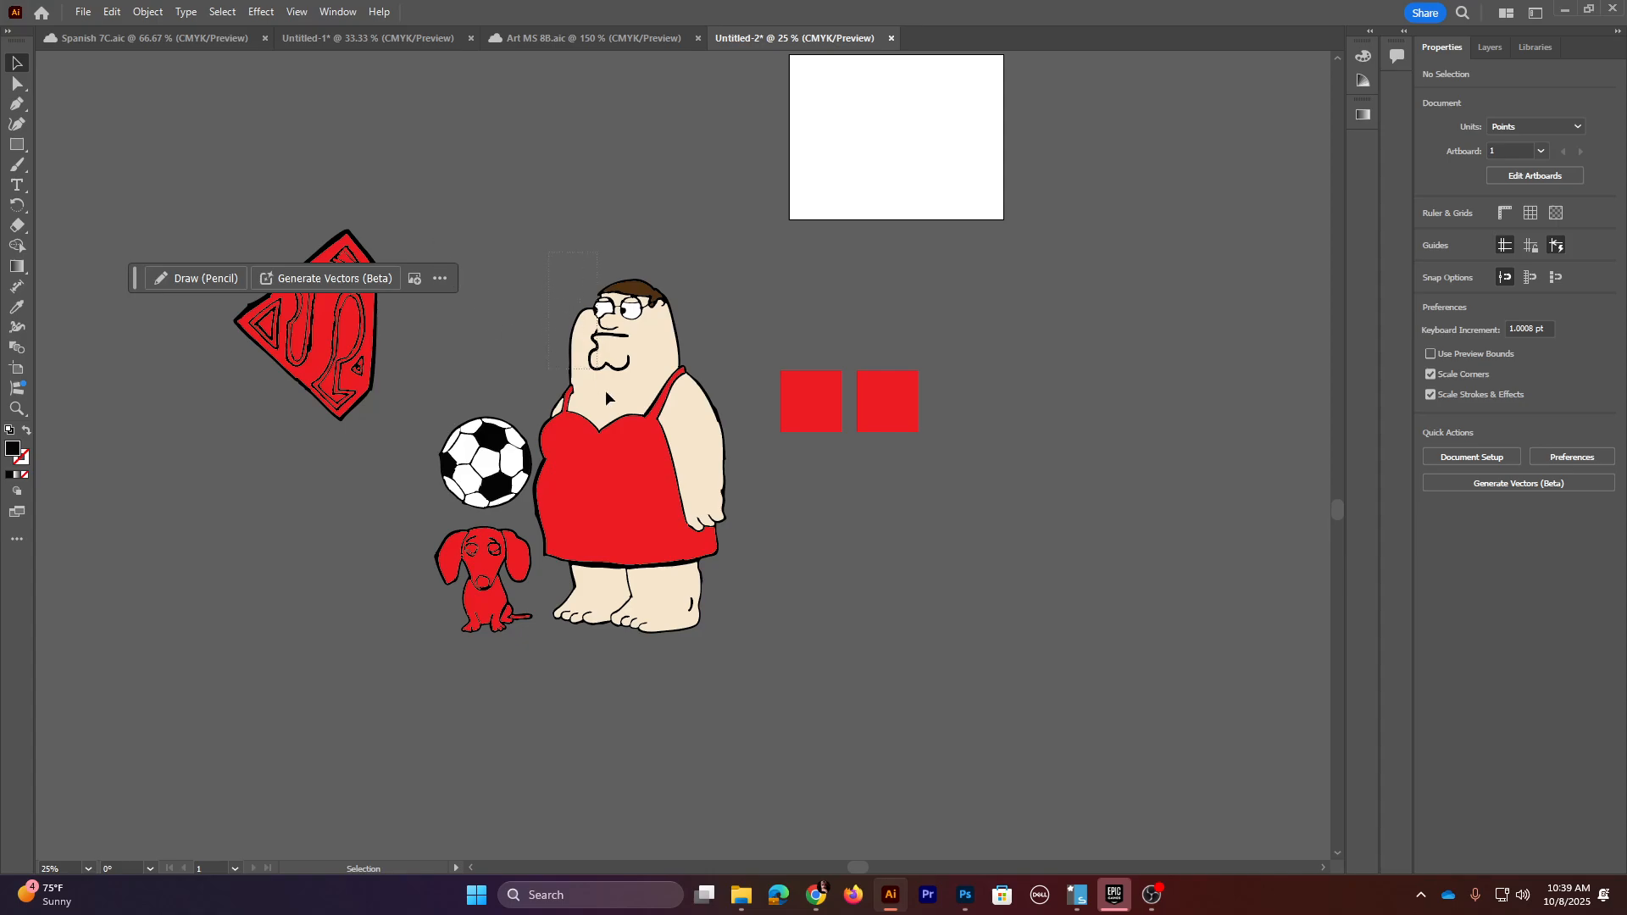
click(735, 656)
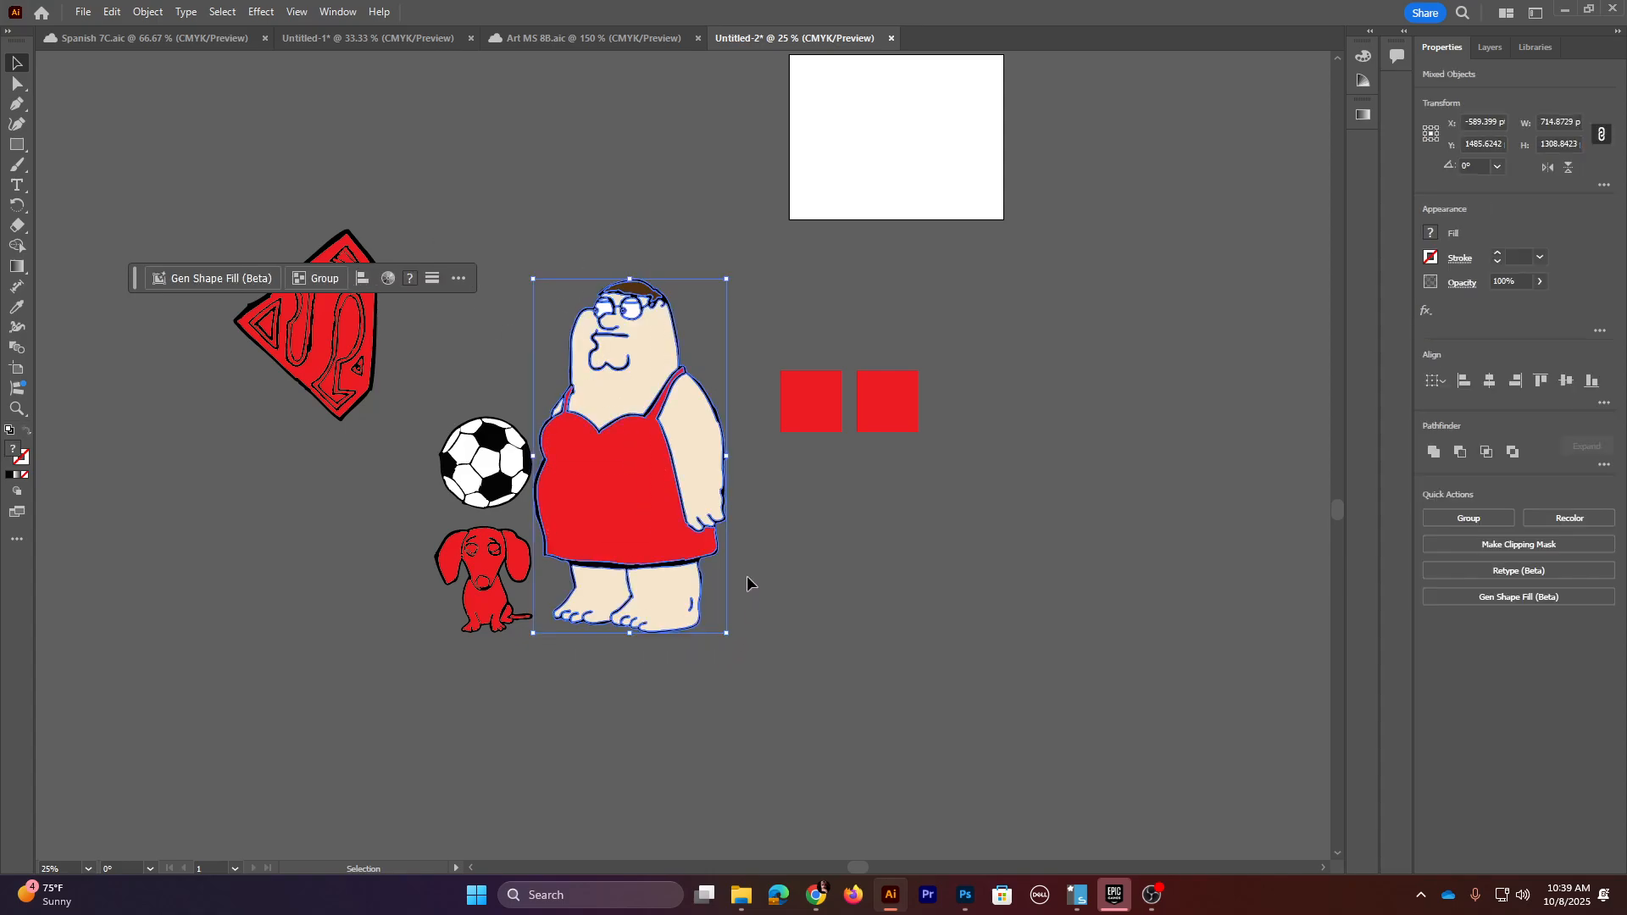
key(a)
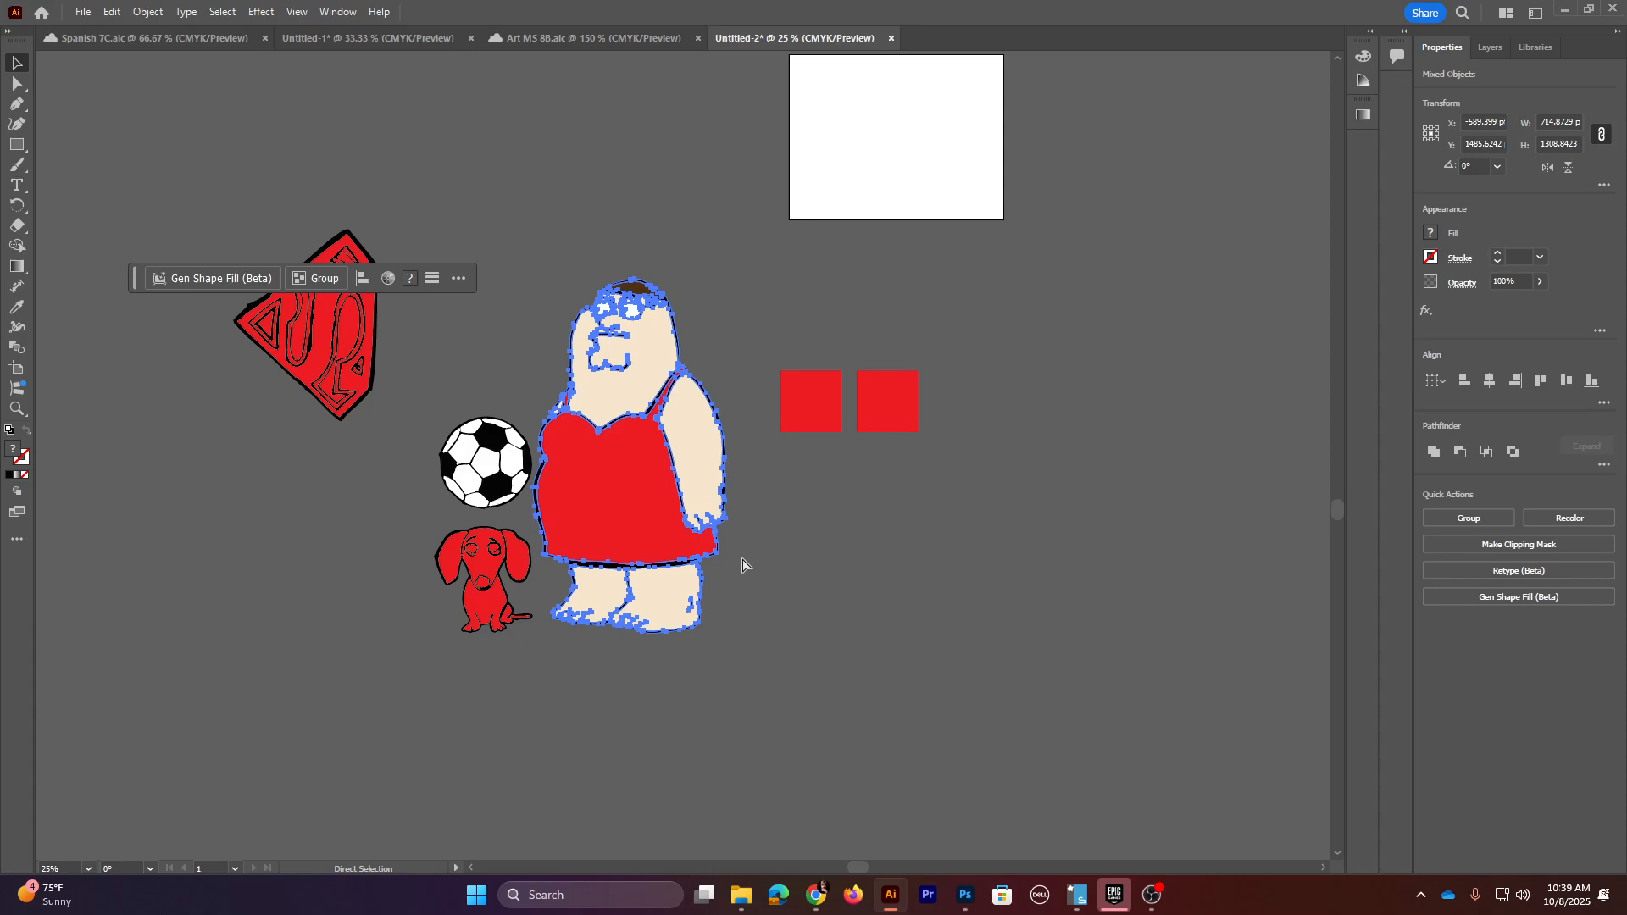
key(v)
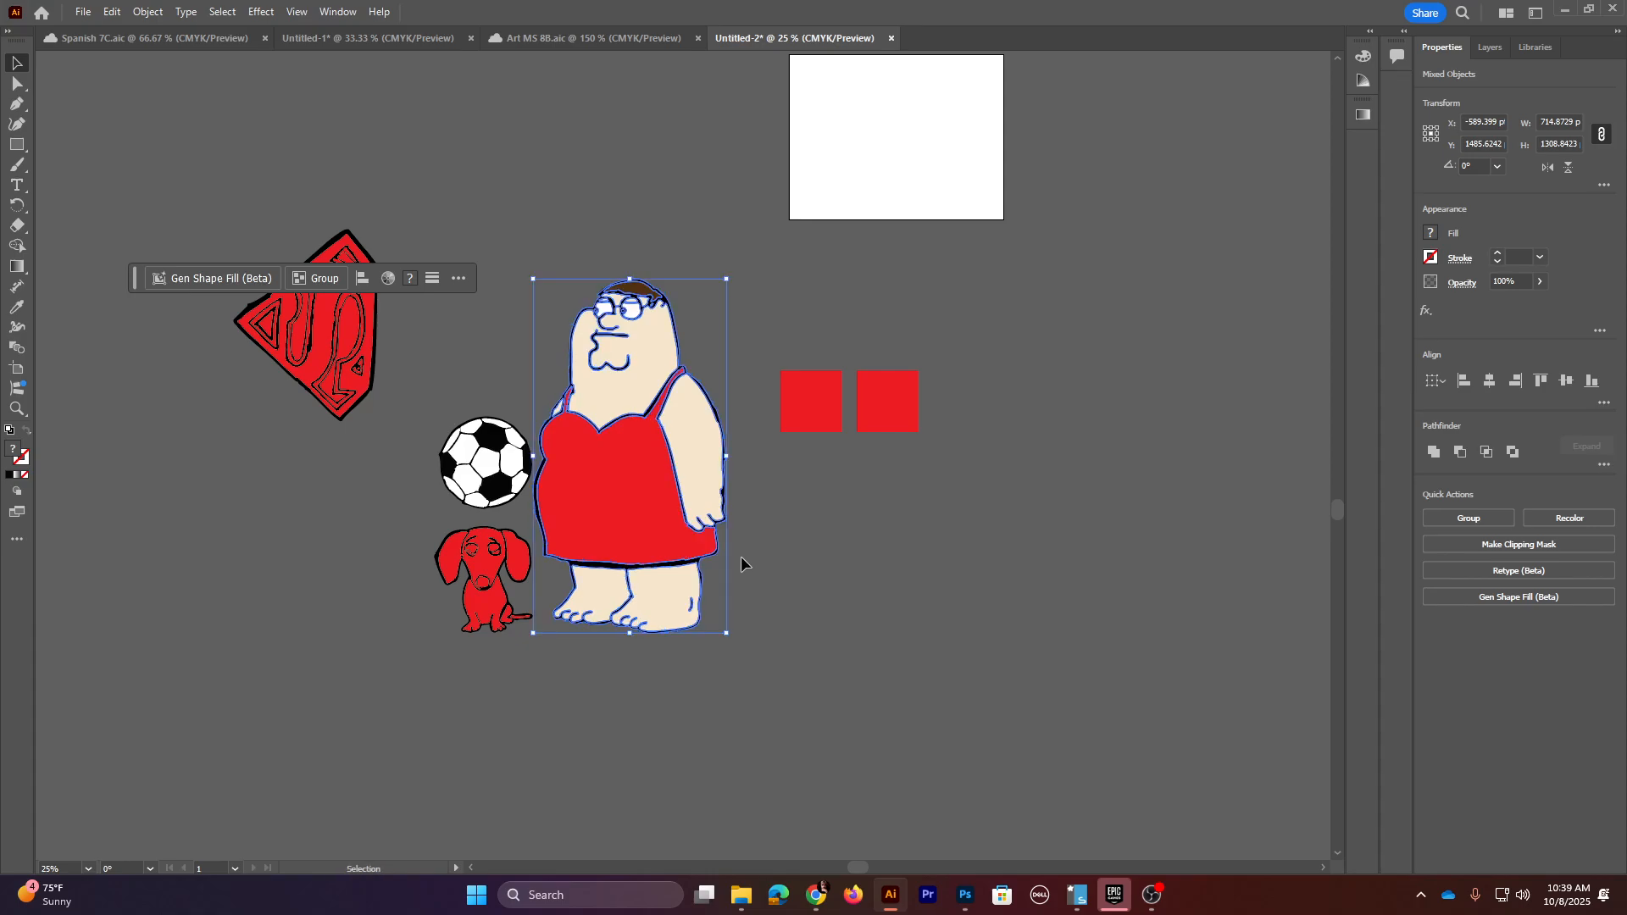
click(966, 896)
key(ctrl+v)
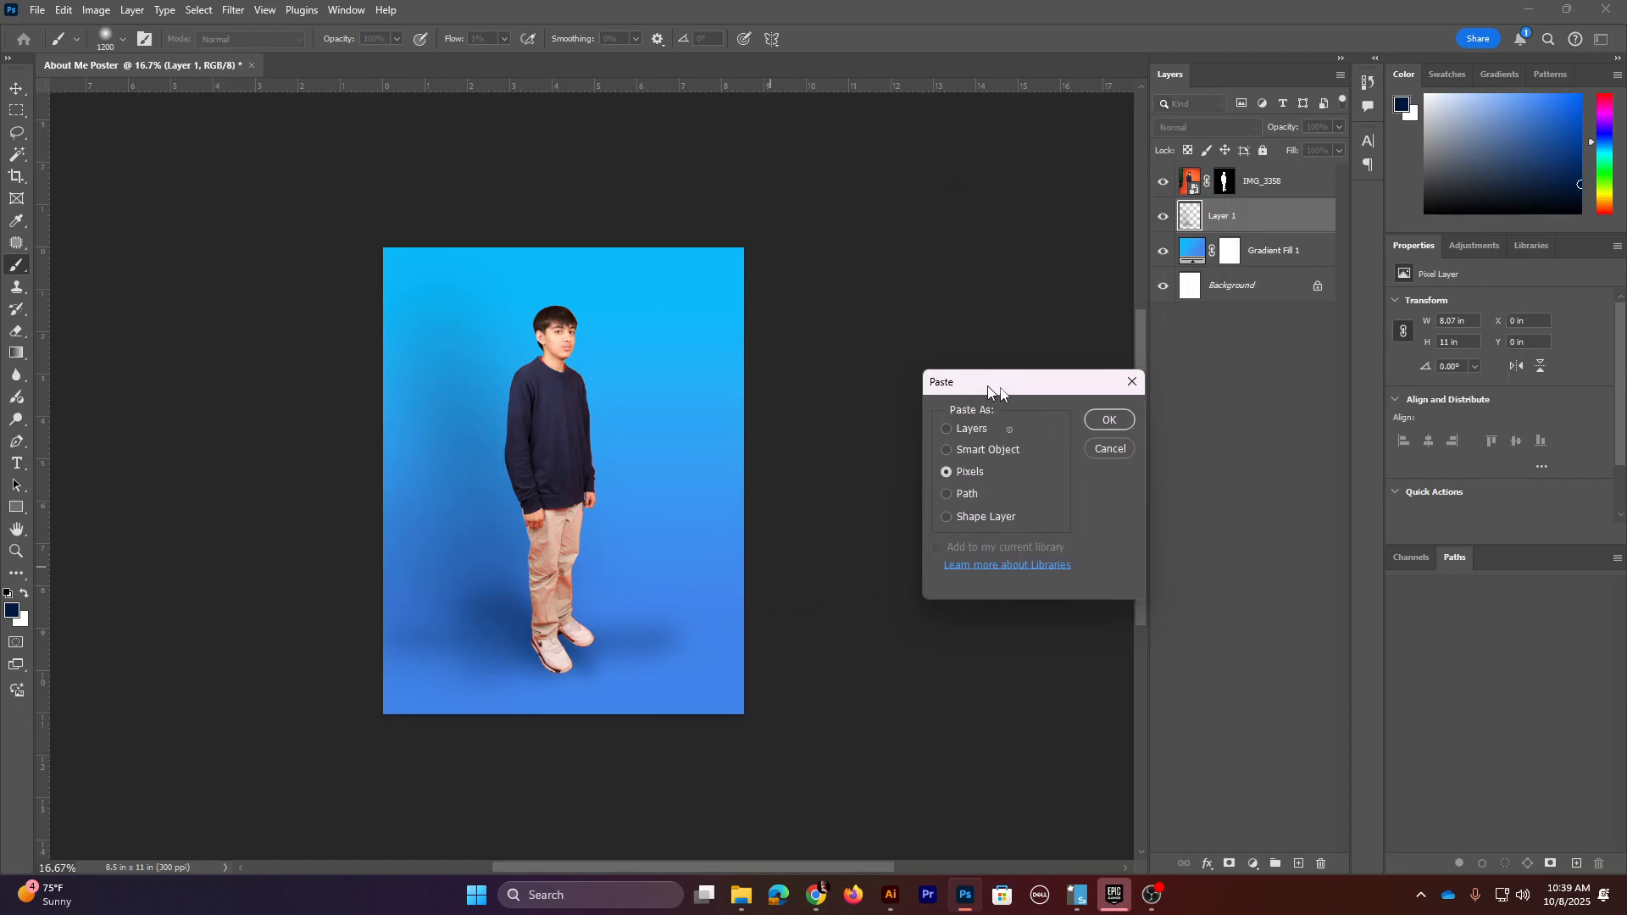
drag(998, 390, 841, 442)
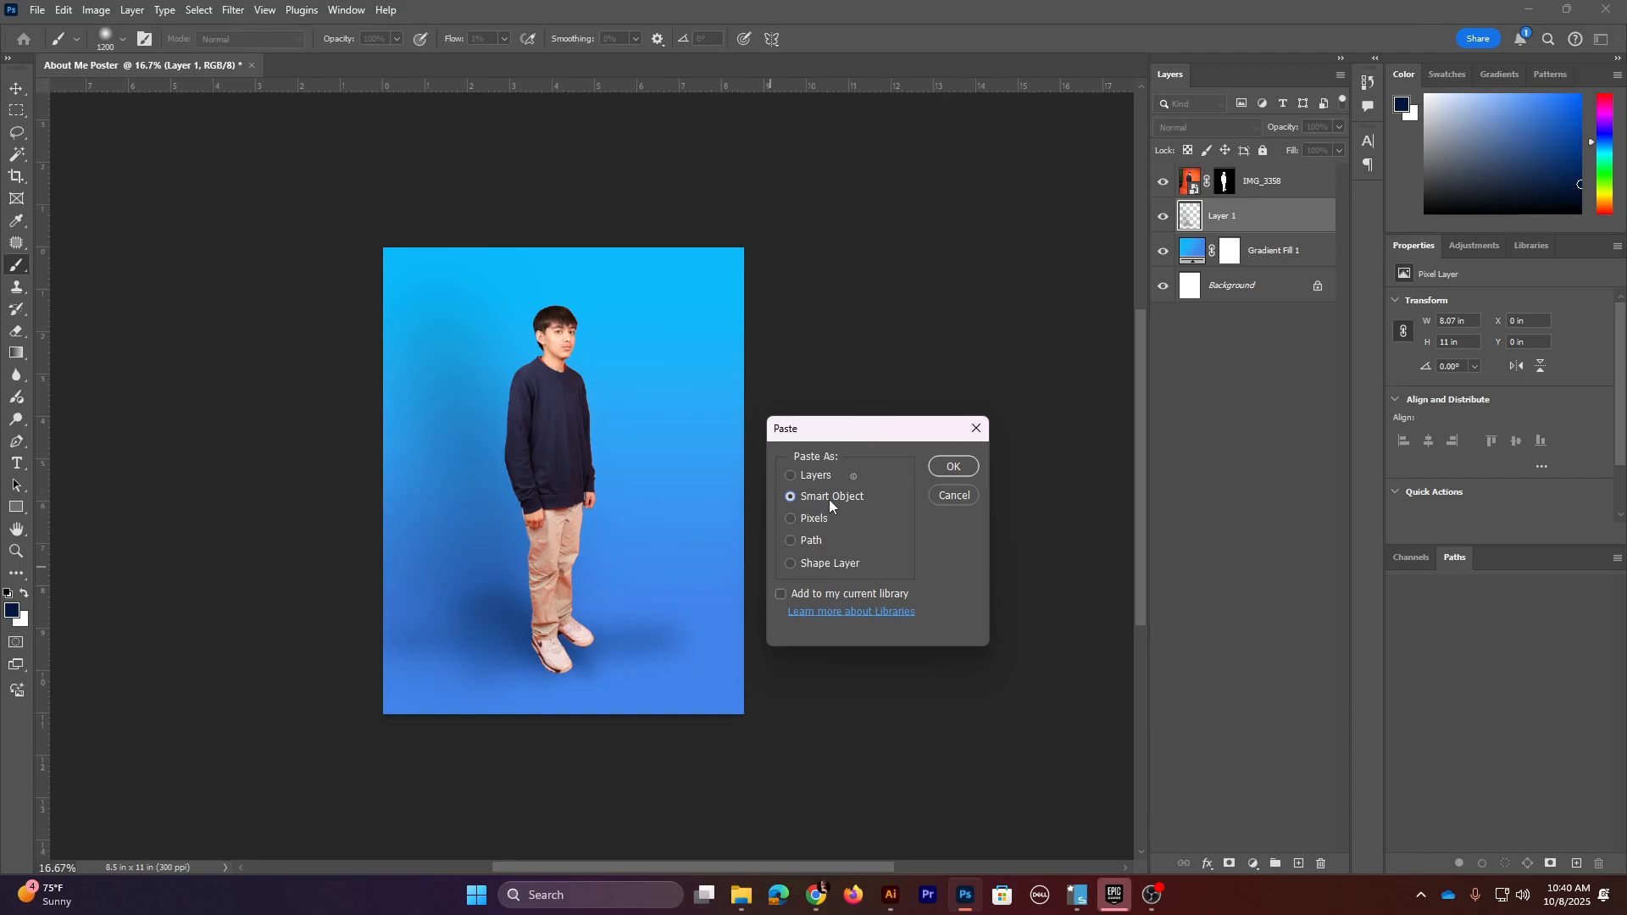
click(956, 468)
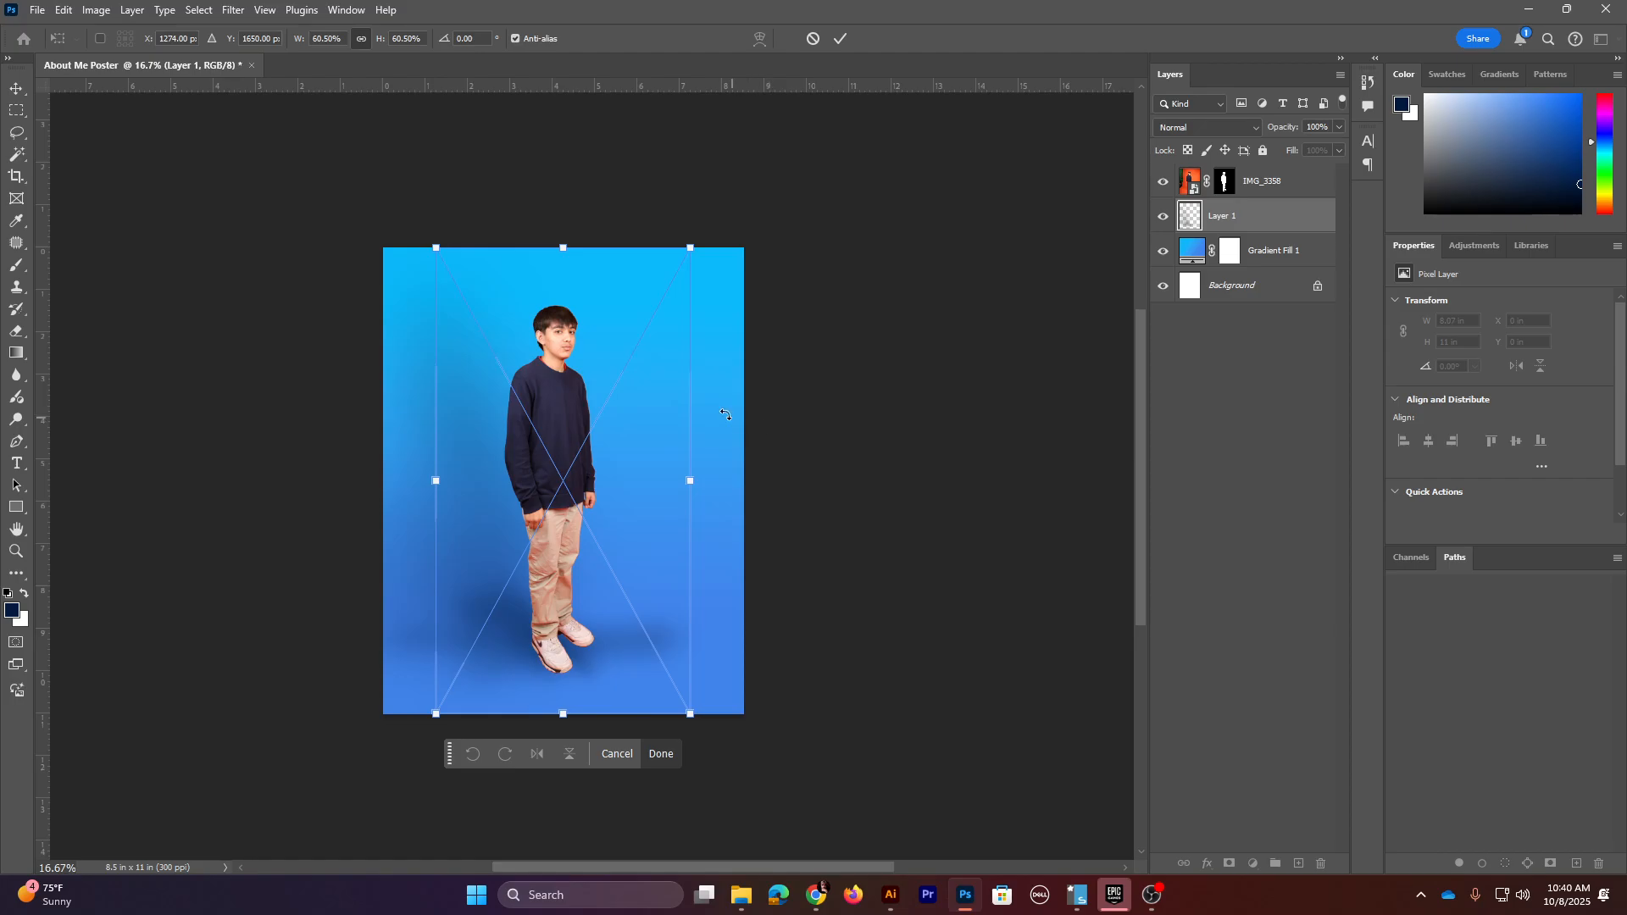
click(660, 754)
- Move the cartoon's layer above the photo, scale it to about 30.2% and place it beside the student, facing him
drag(1231, 224, 1256, 154)
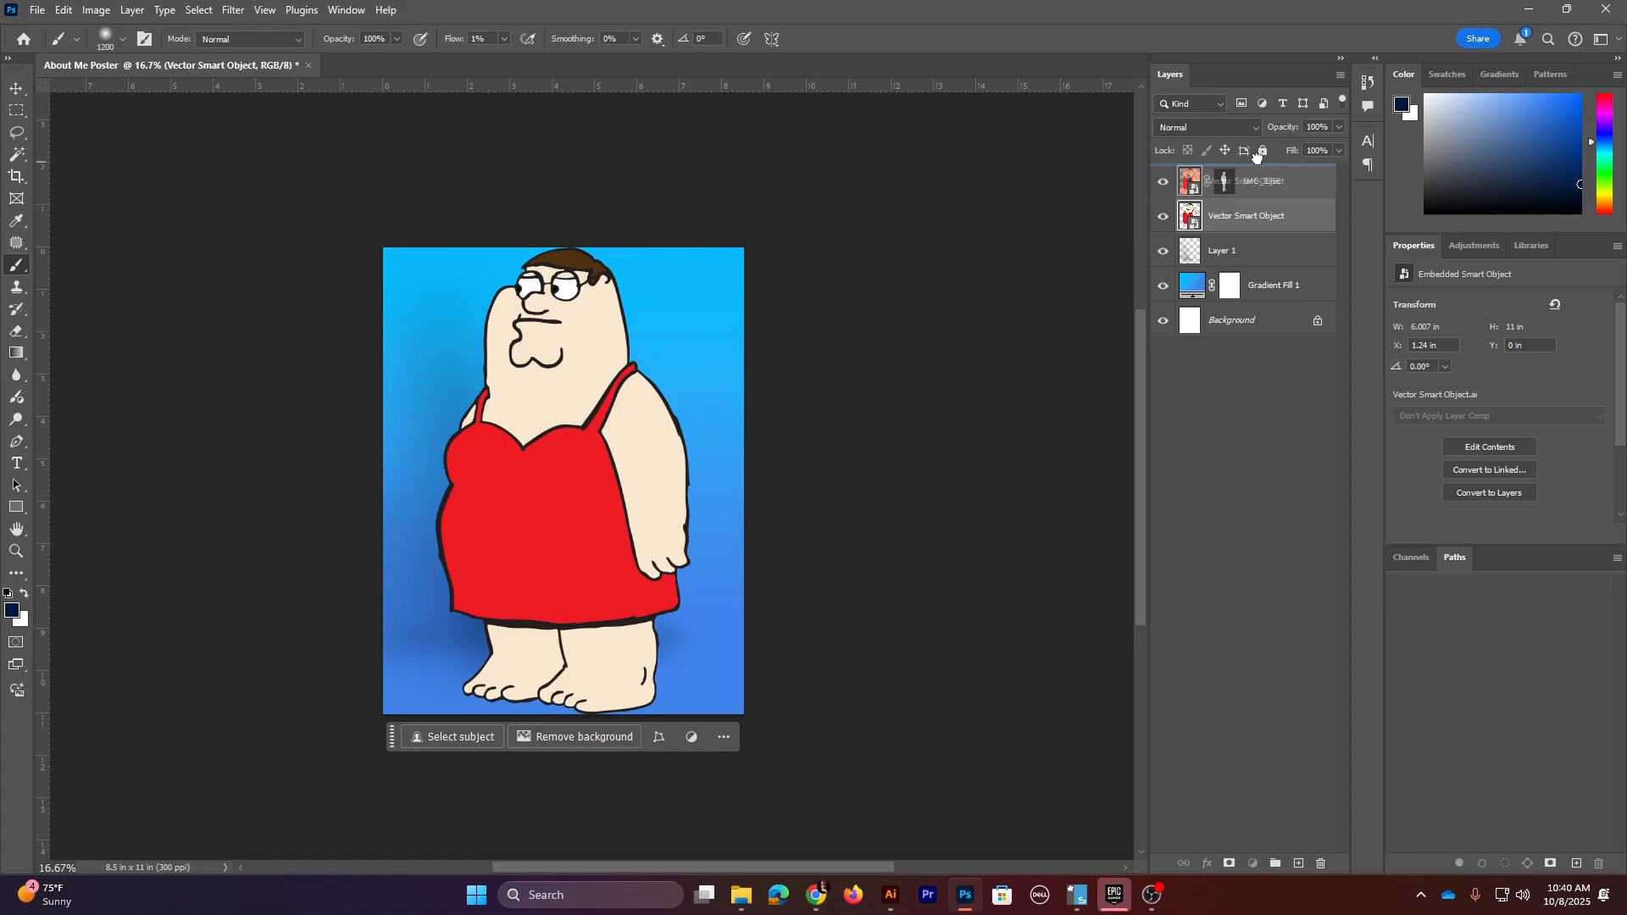
key(ctrl+t)
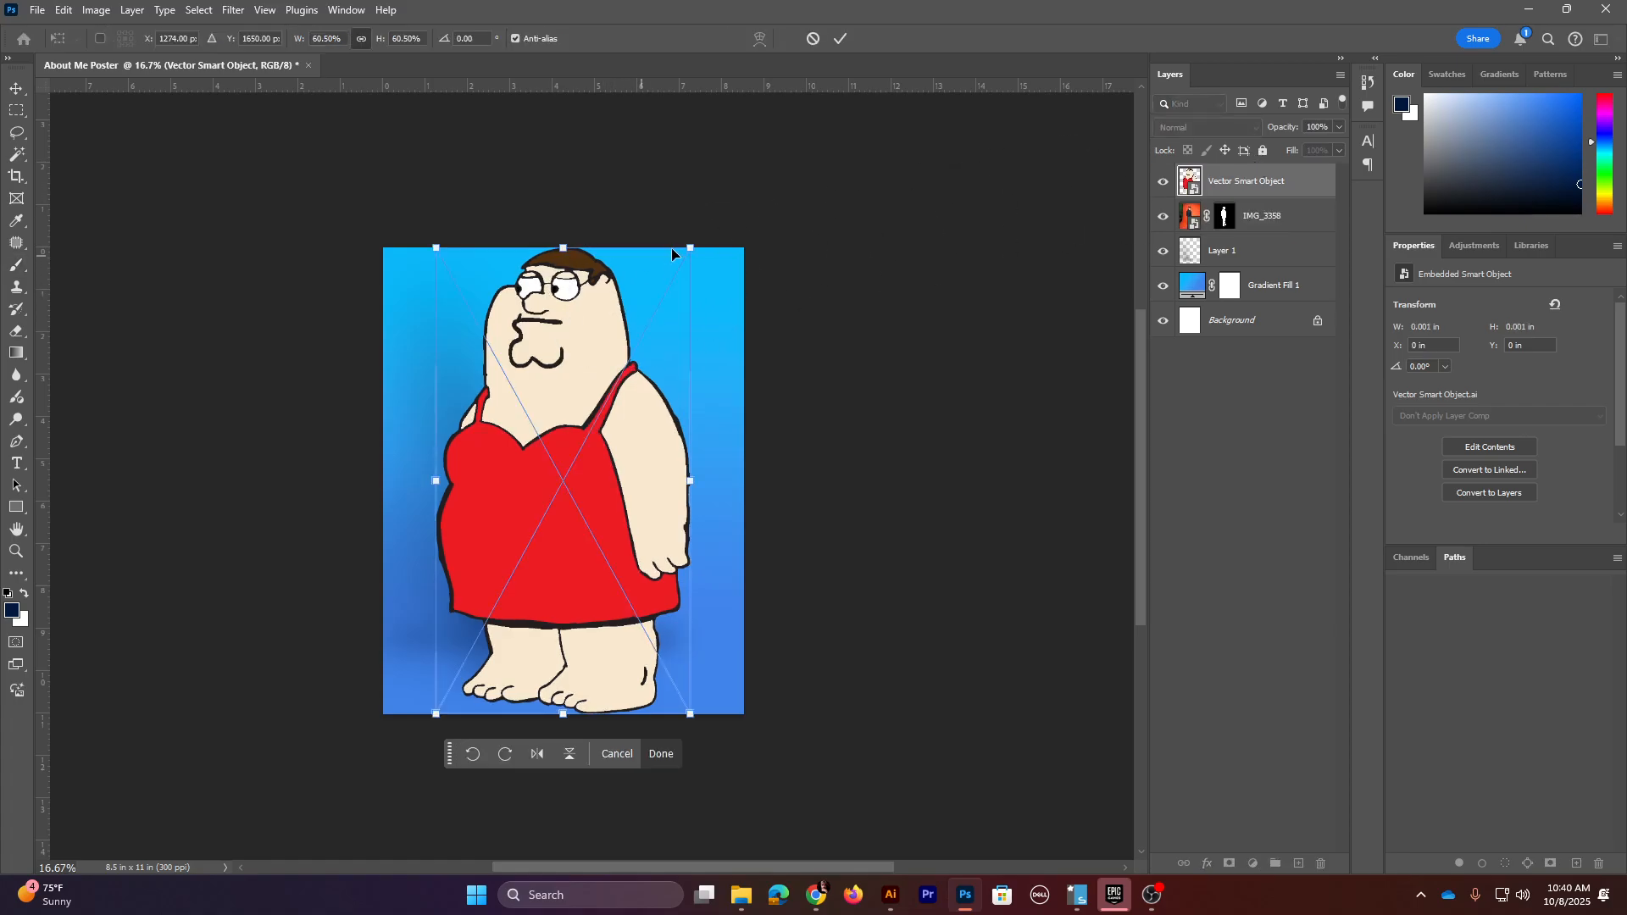
drag(691, 246, 577, 452)
drag(532, 548, 681, 487)
drag(727, 393, 712, 420)
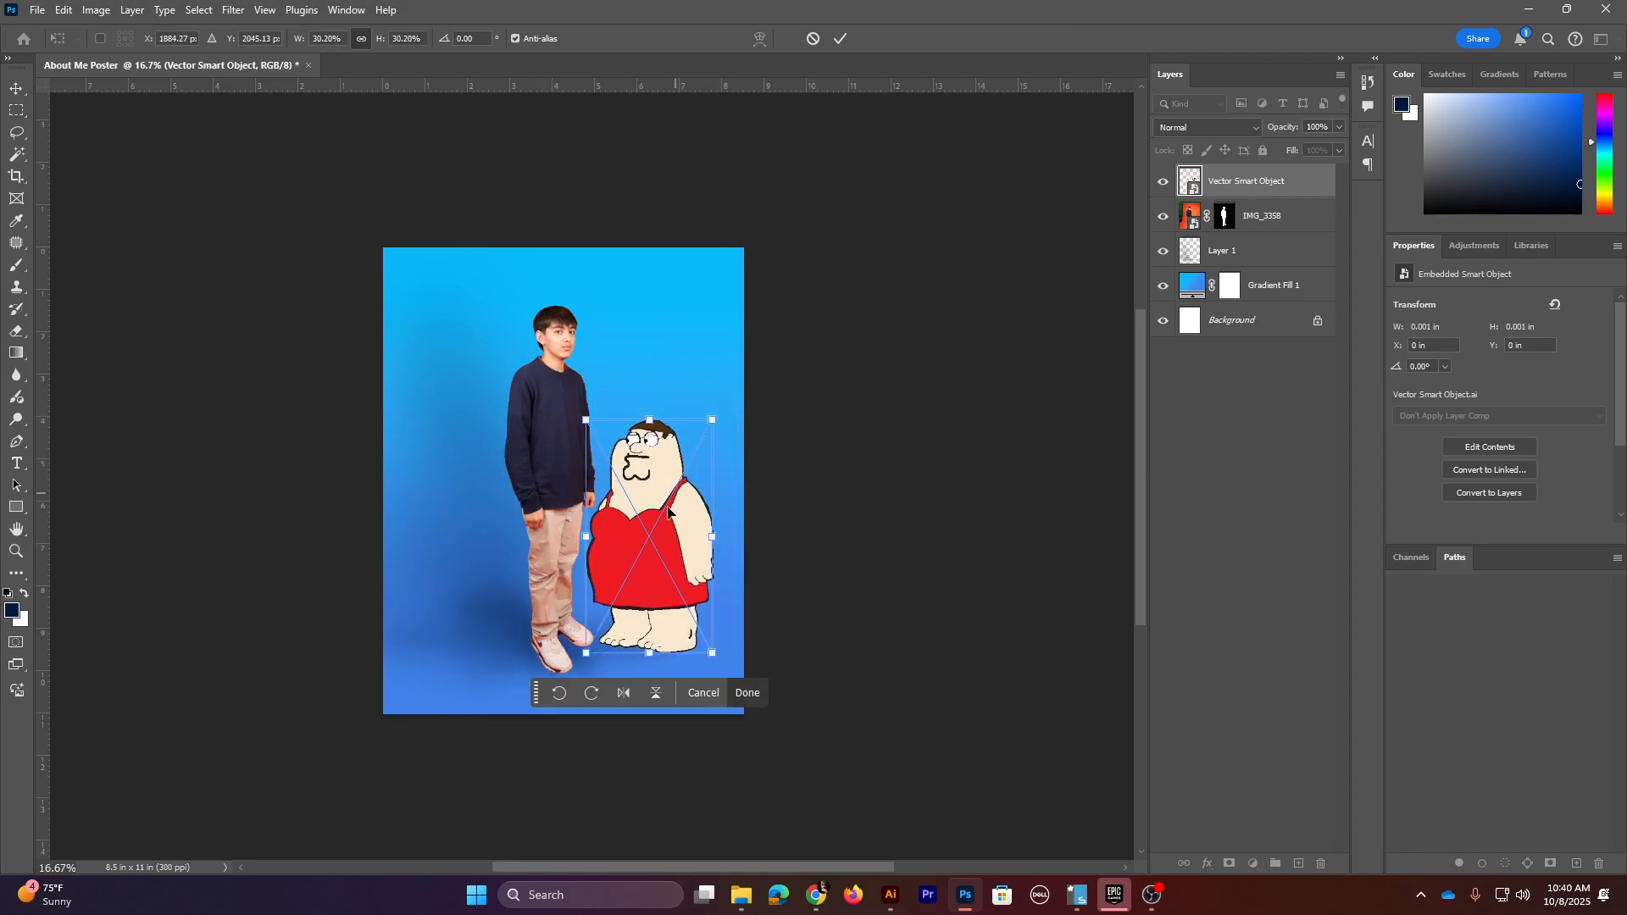
mouse_move(668, 507)
mouse_down()
mouse_move(685, 470)
mouse_move(683, 498)
mouse_up()
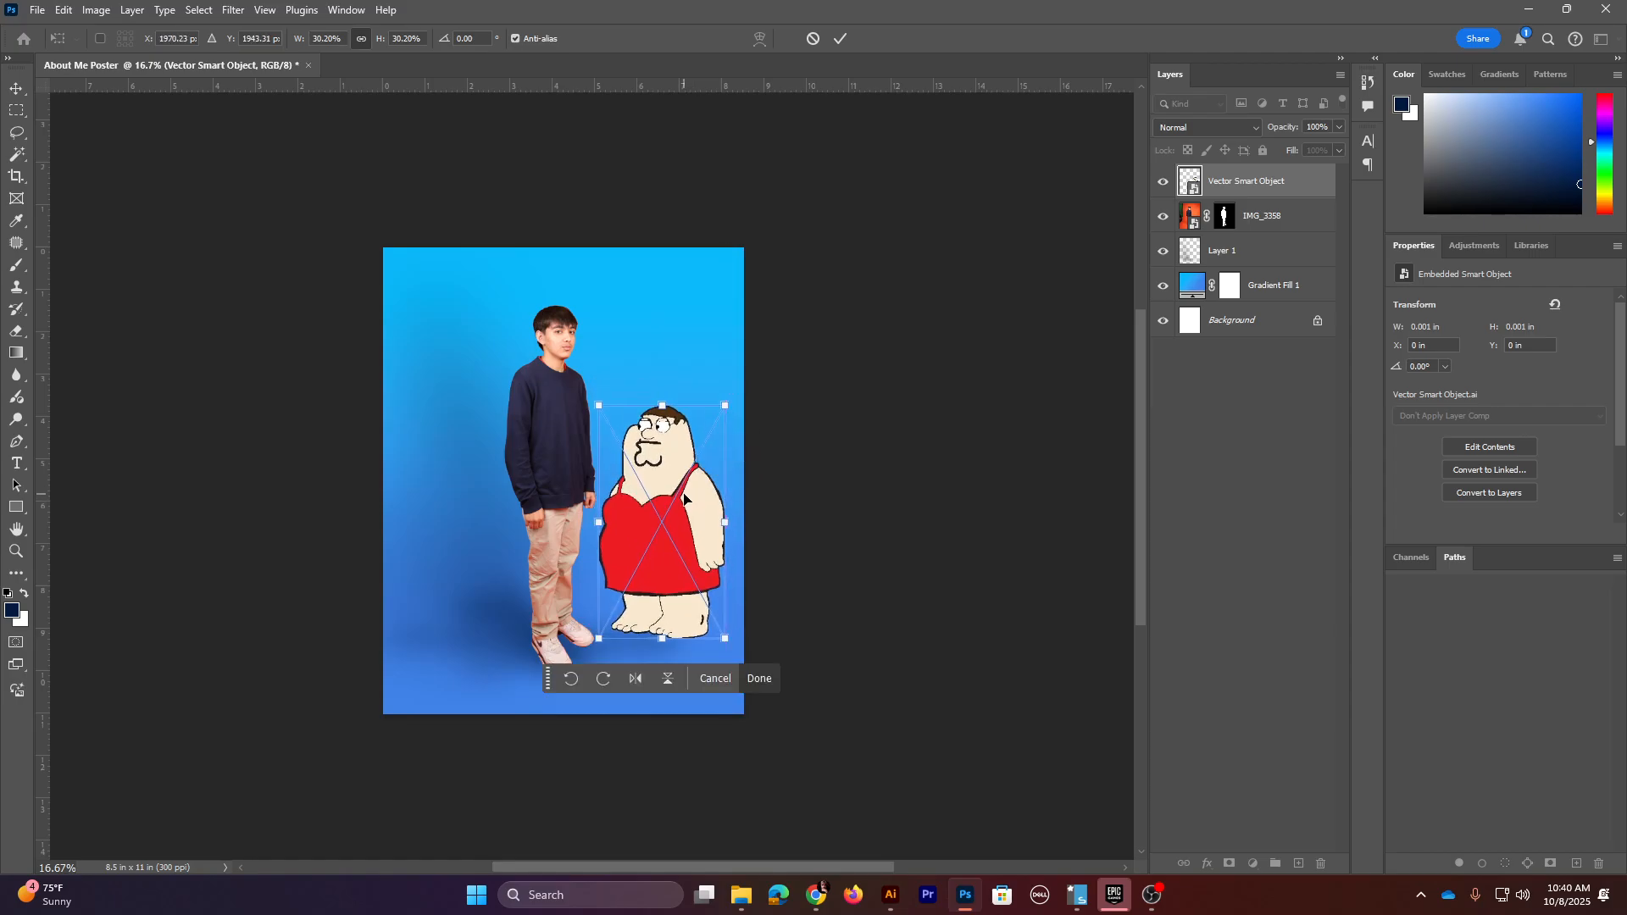
key(Return)
key(b)
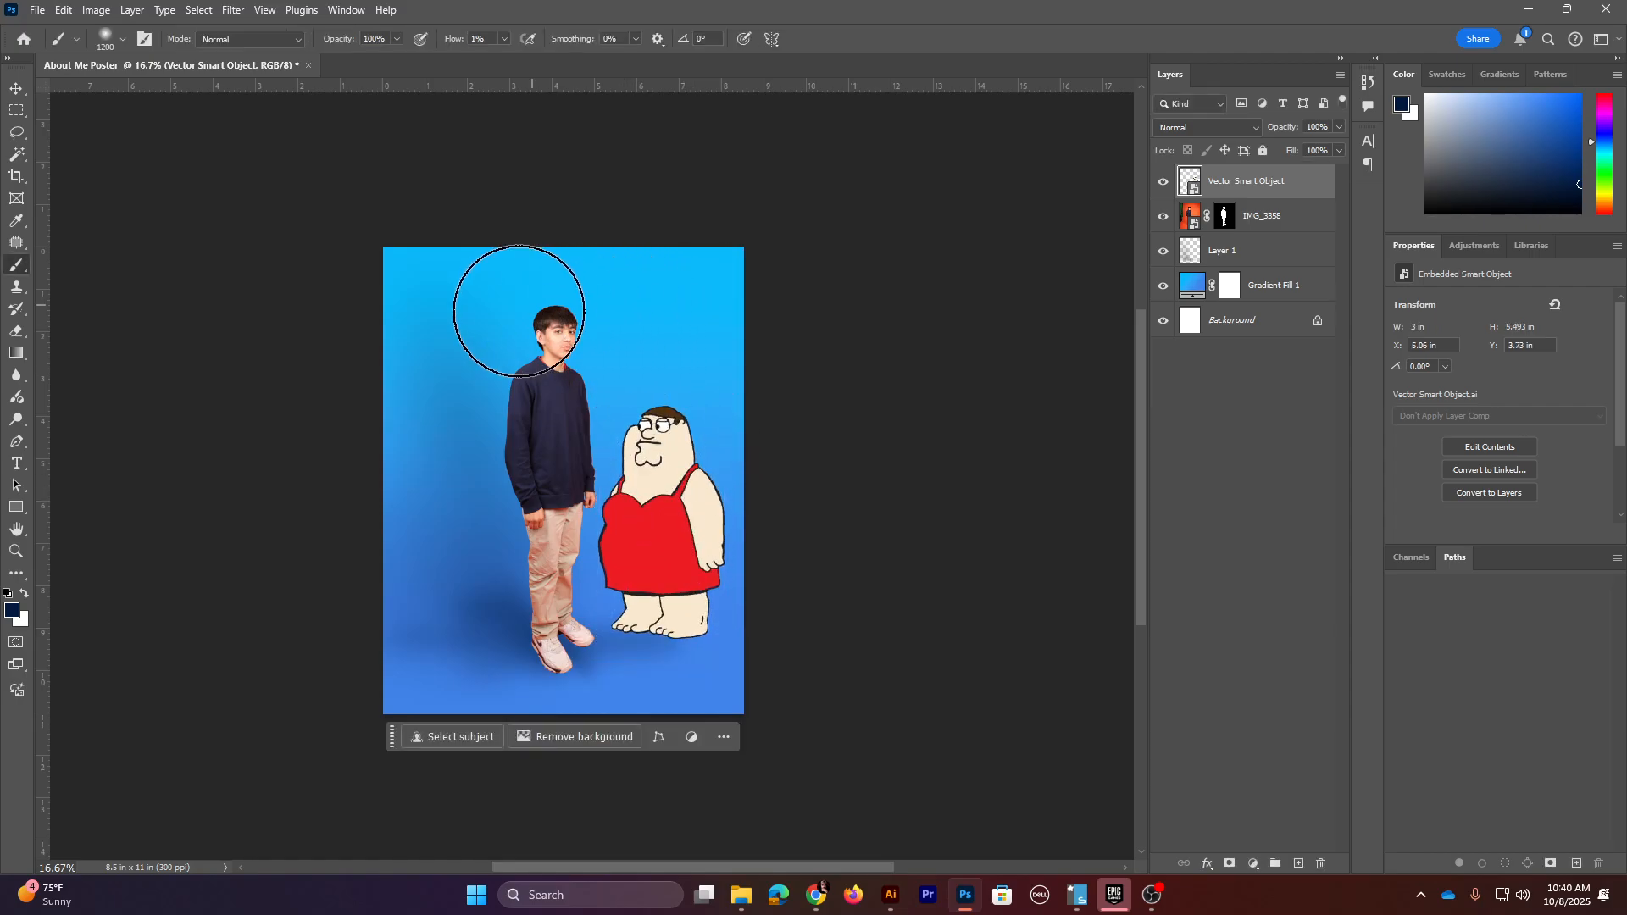
- Copy the soccer ball from Illustrator and paste it into the Photoshop poster as a Smart Object
click(889, 895)
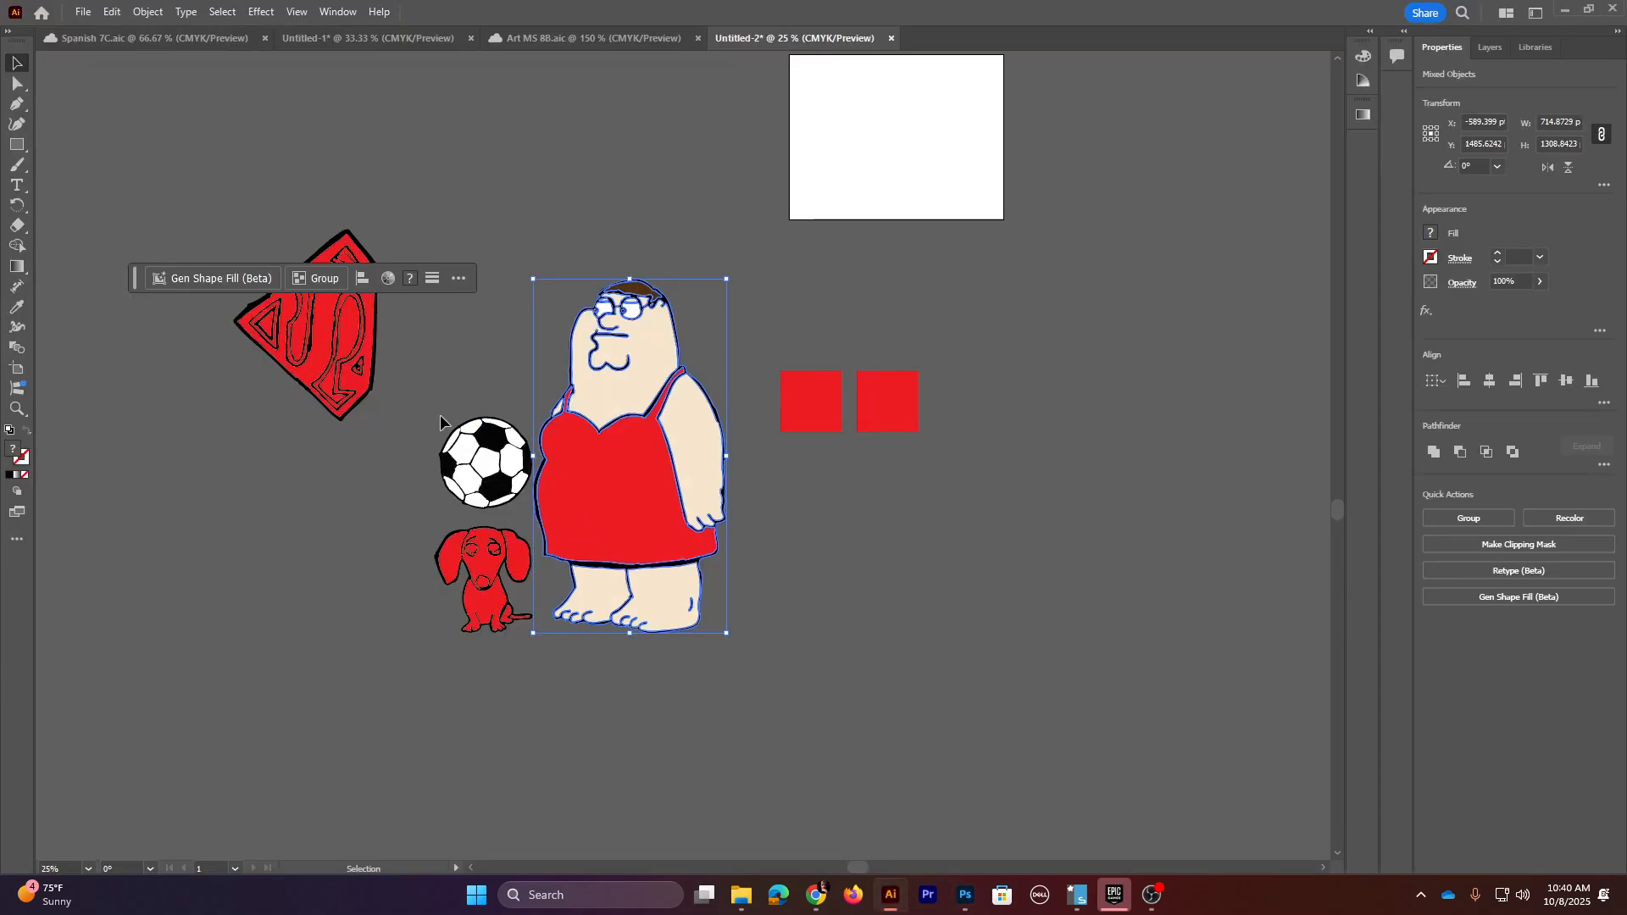
click(523, 503)
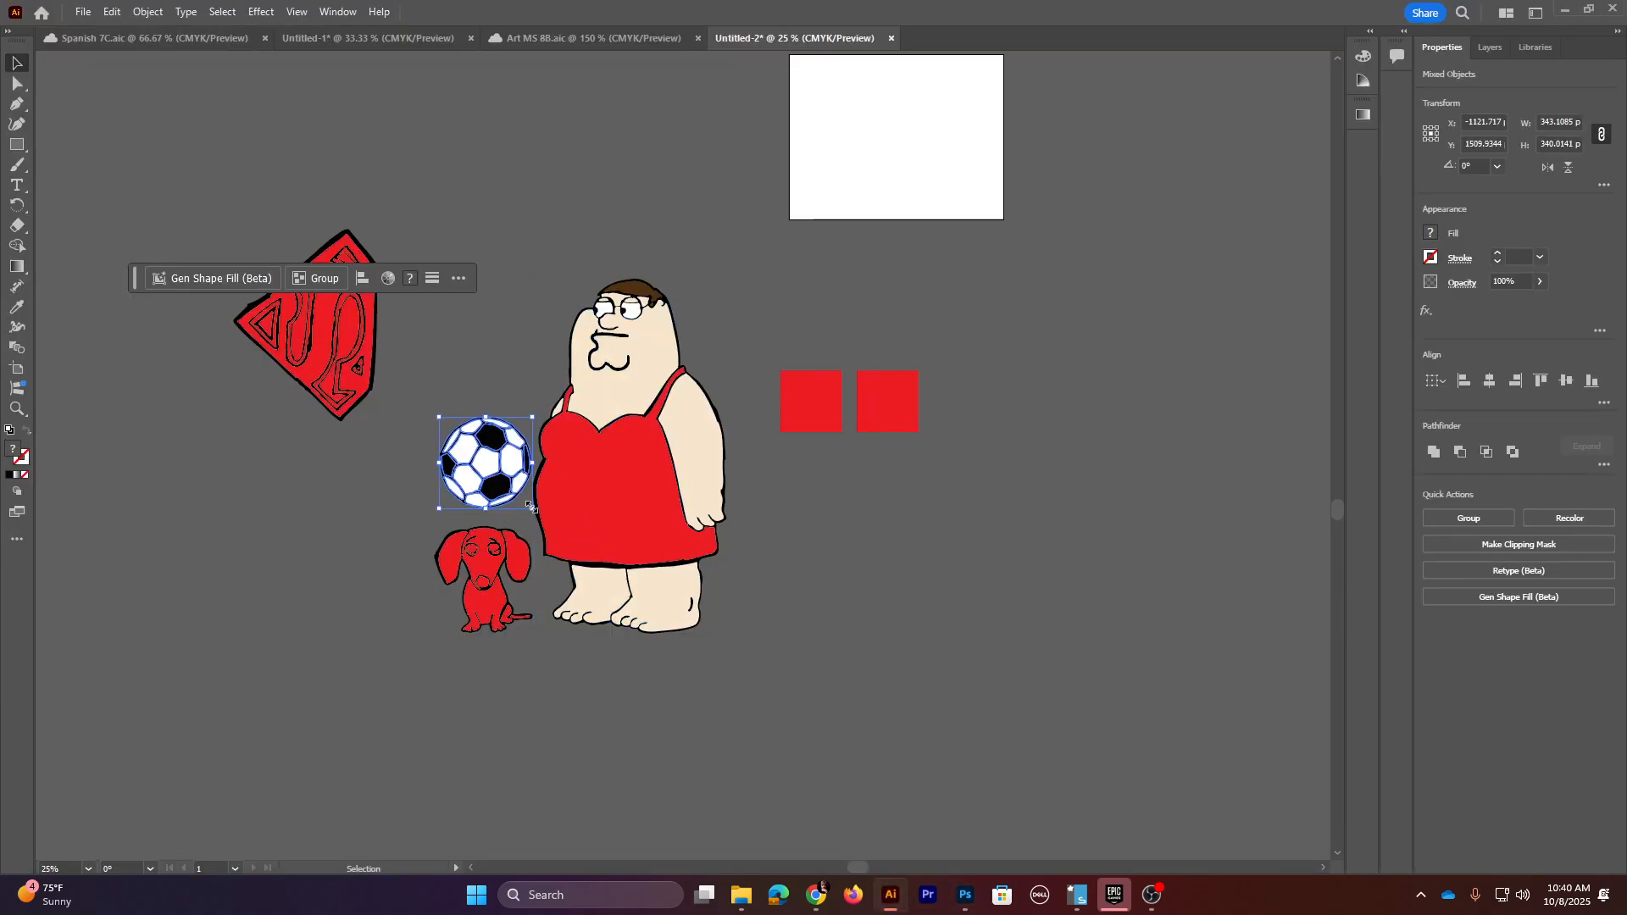
click(963, 895)
key(ctrl+v)
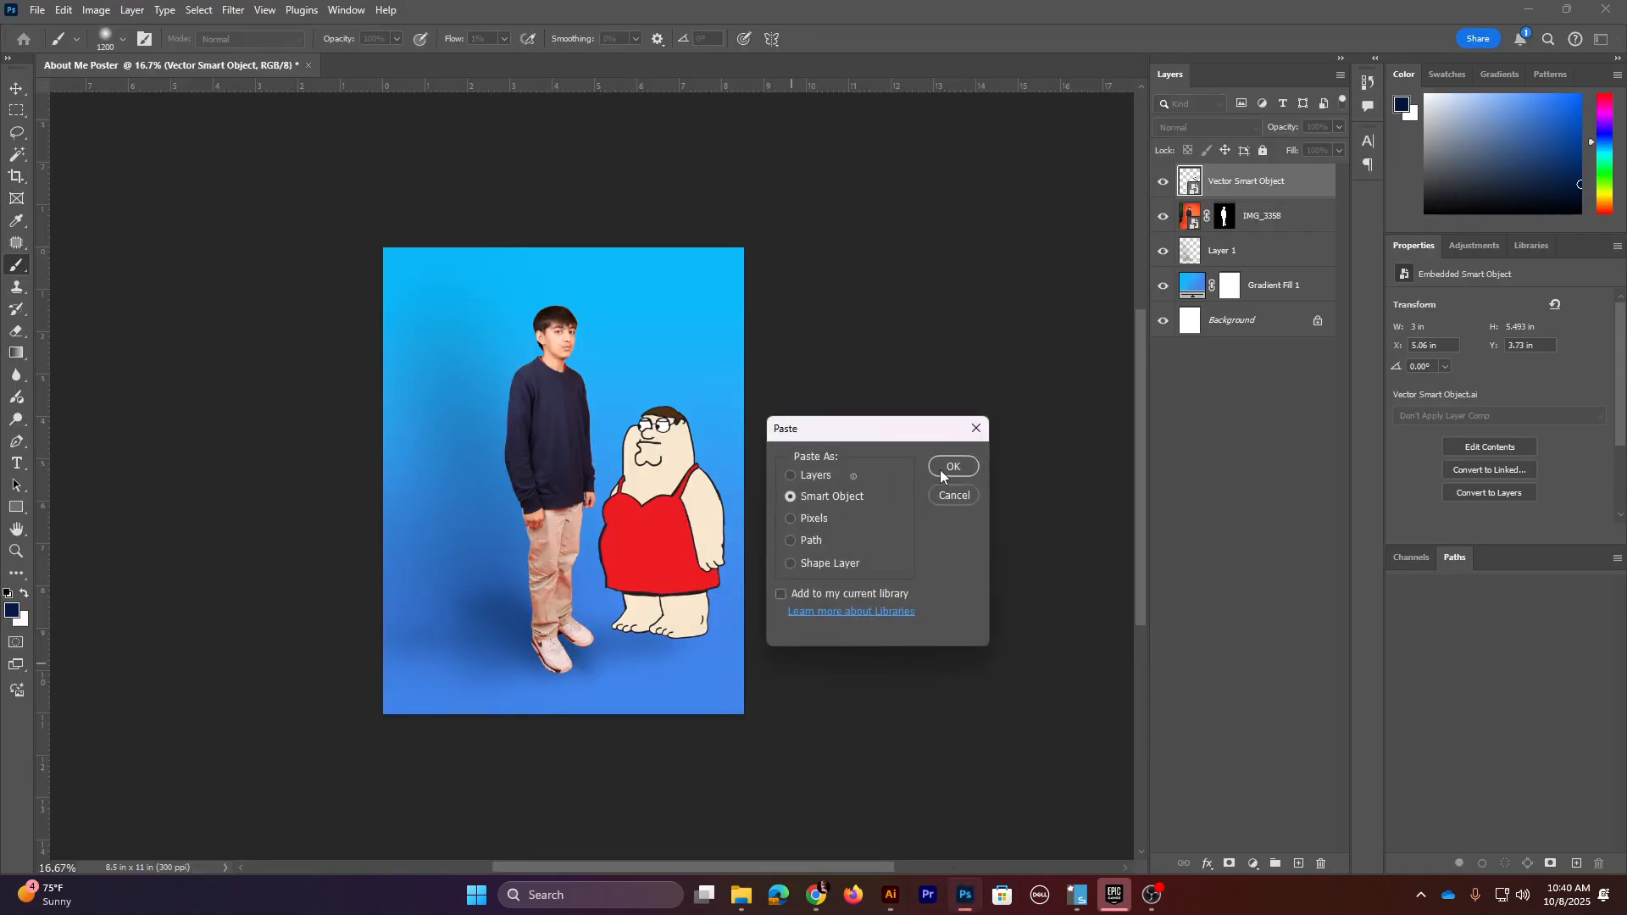
click(941, 468)
- Scale the soccer ball to about 19.9% and place it balanced on top of the student's head
drag(664, 378, 565, 298)
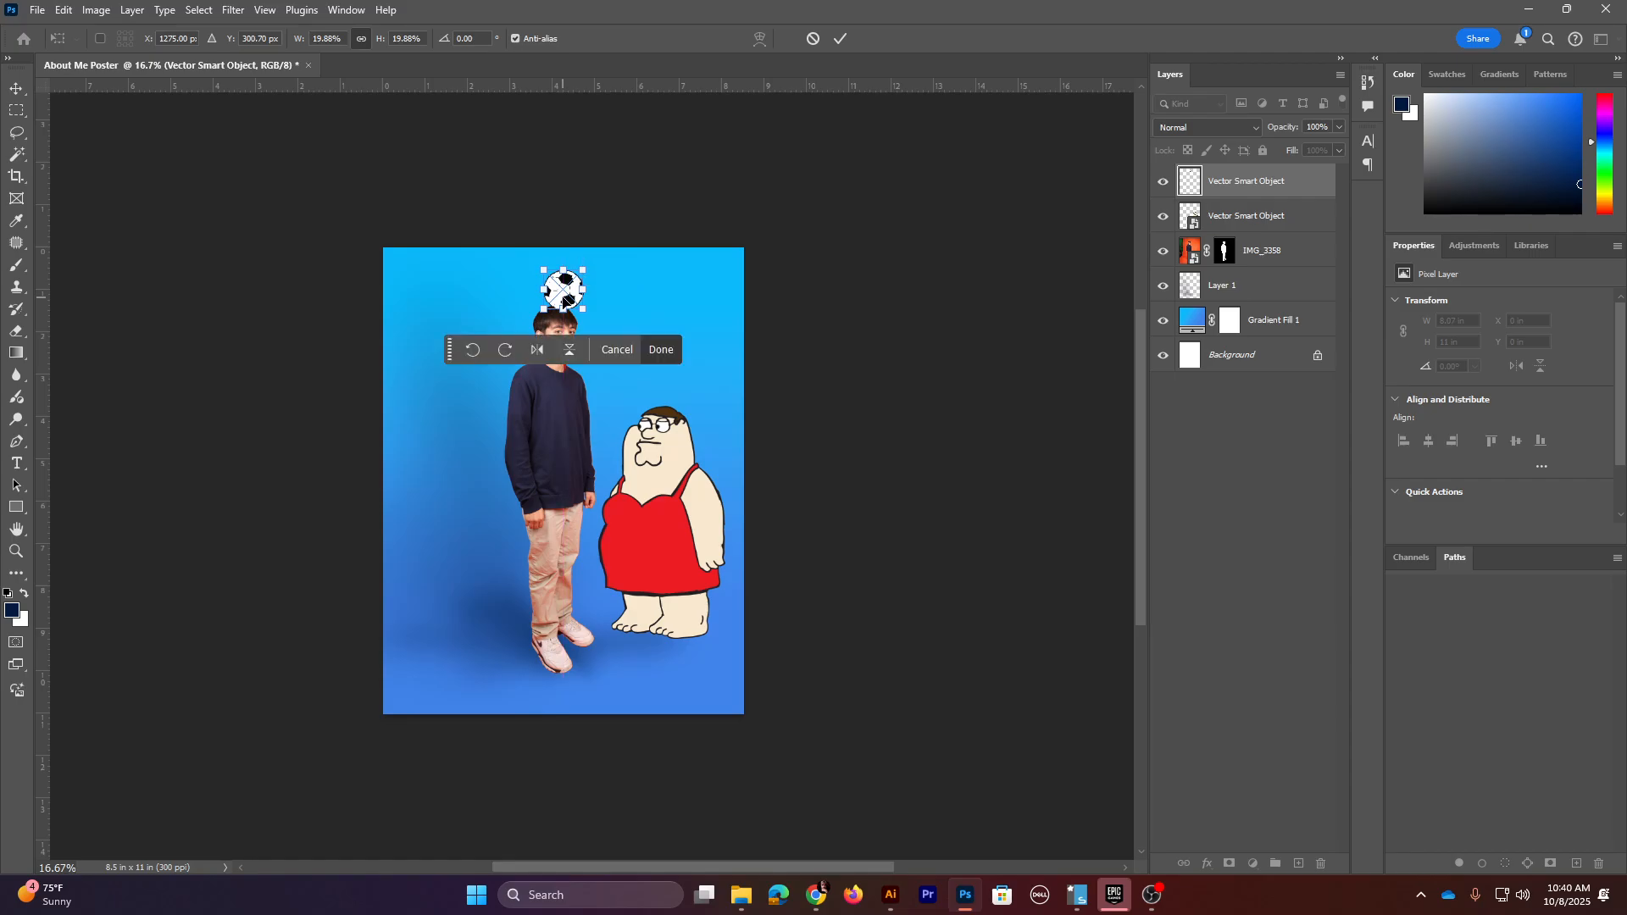
key(Return)
key(b)
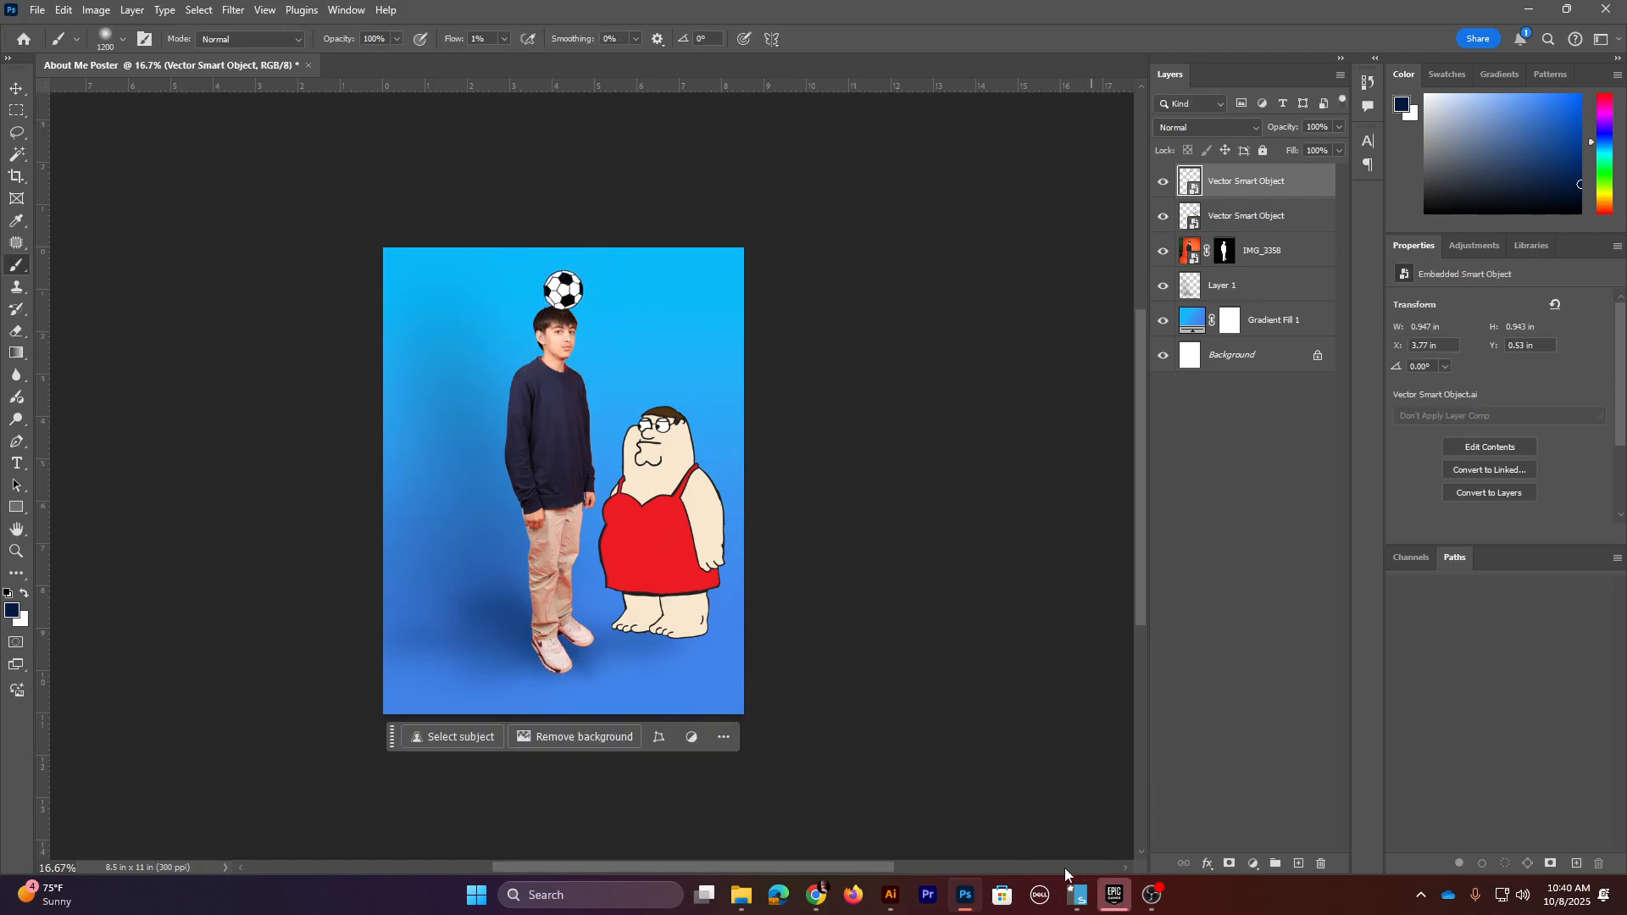
click(892, 899)
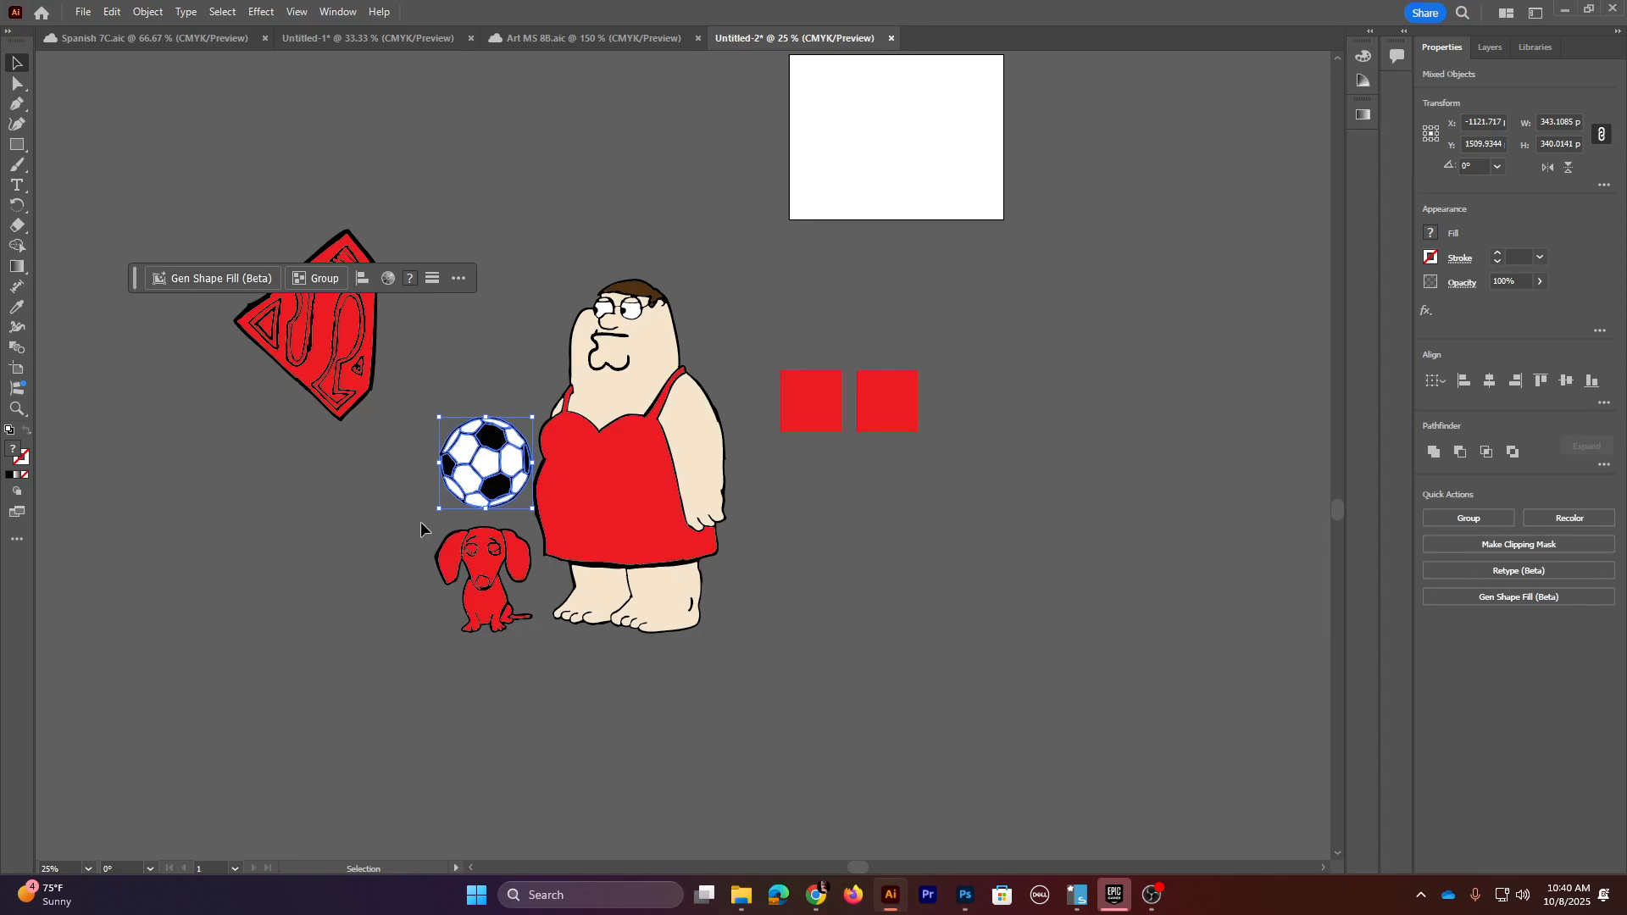
click(515, 617)
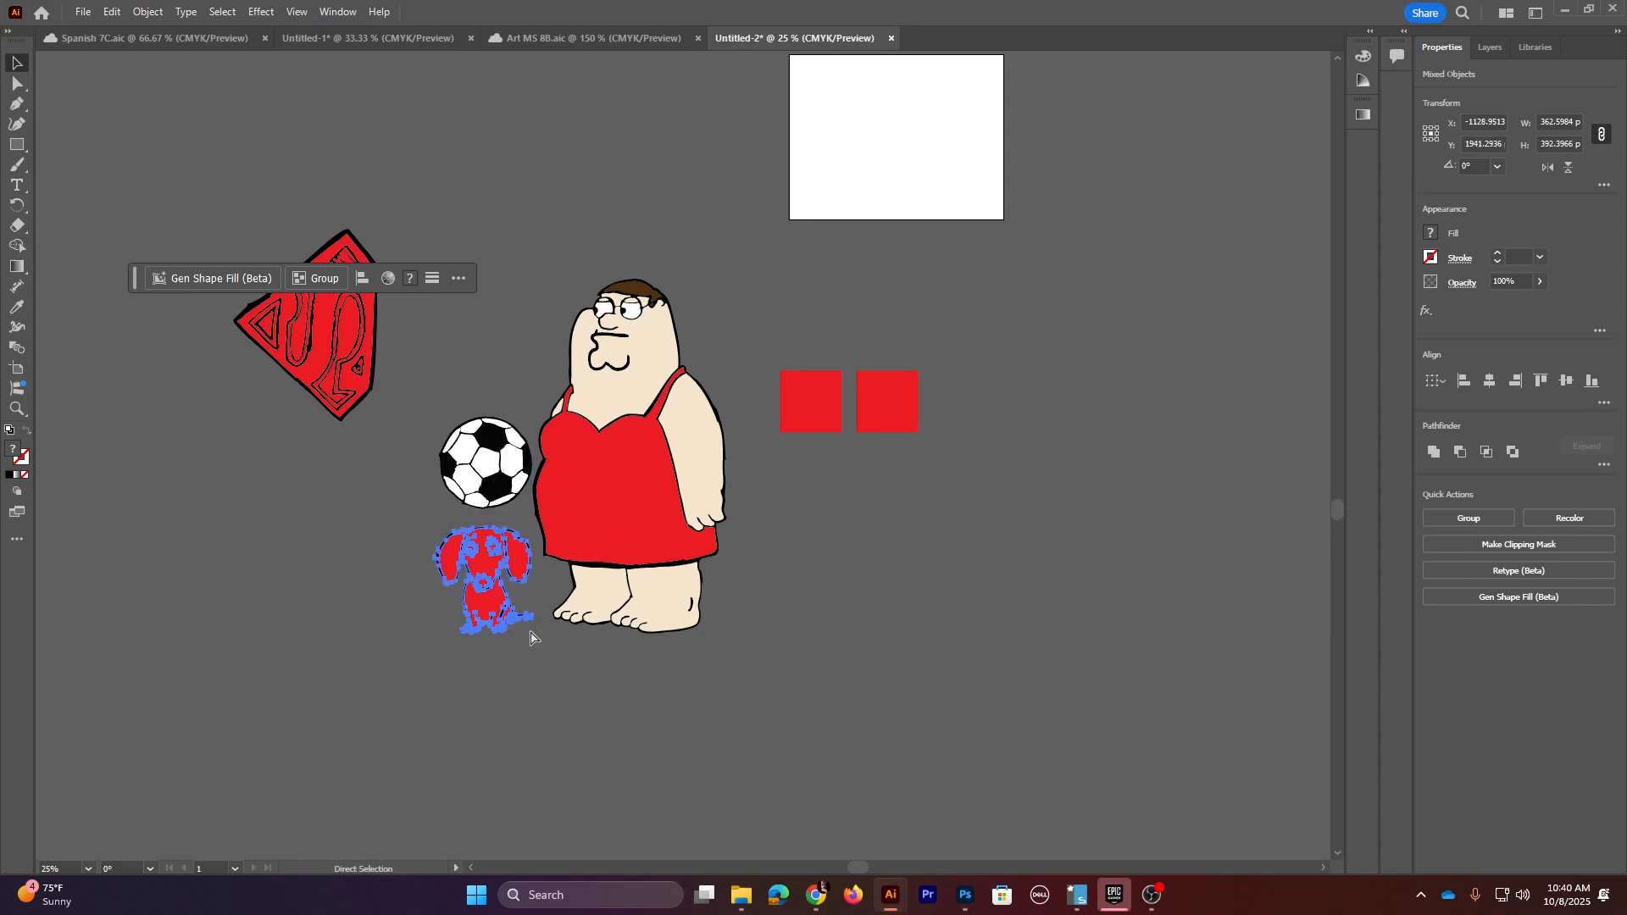
click(963, 901)
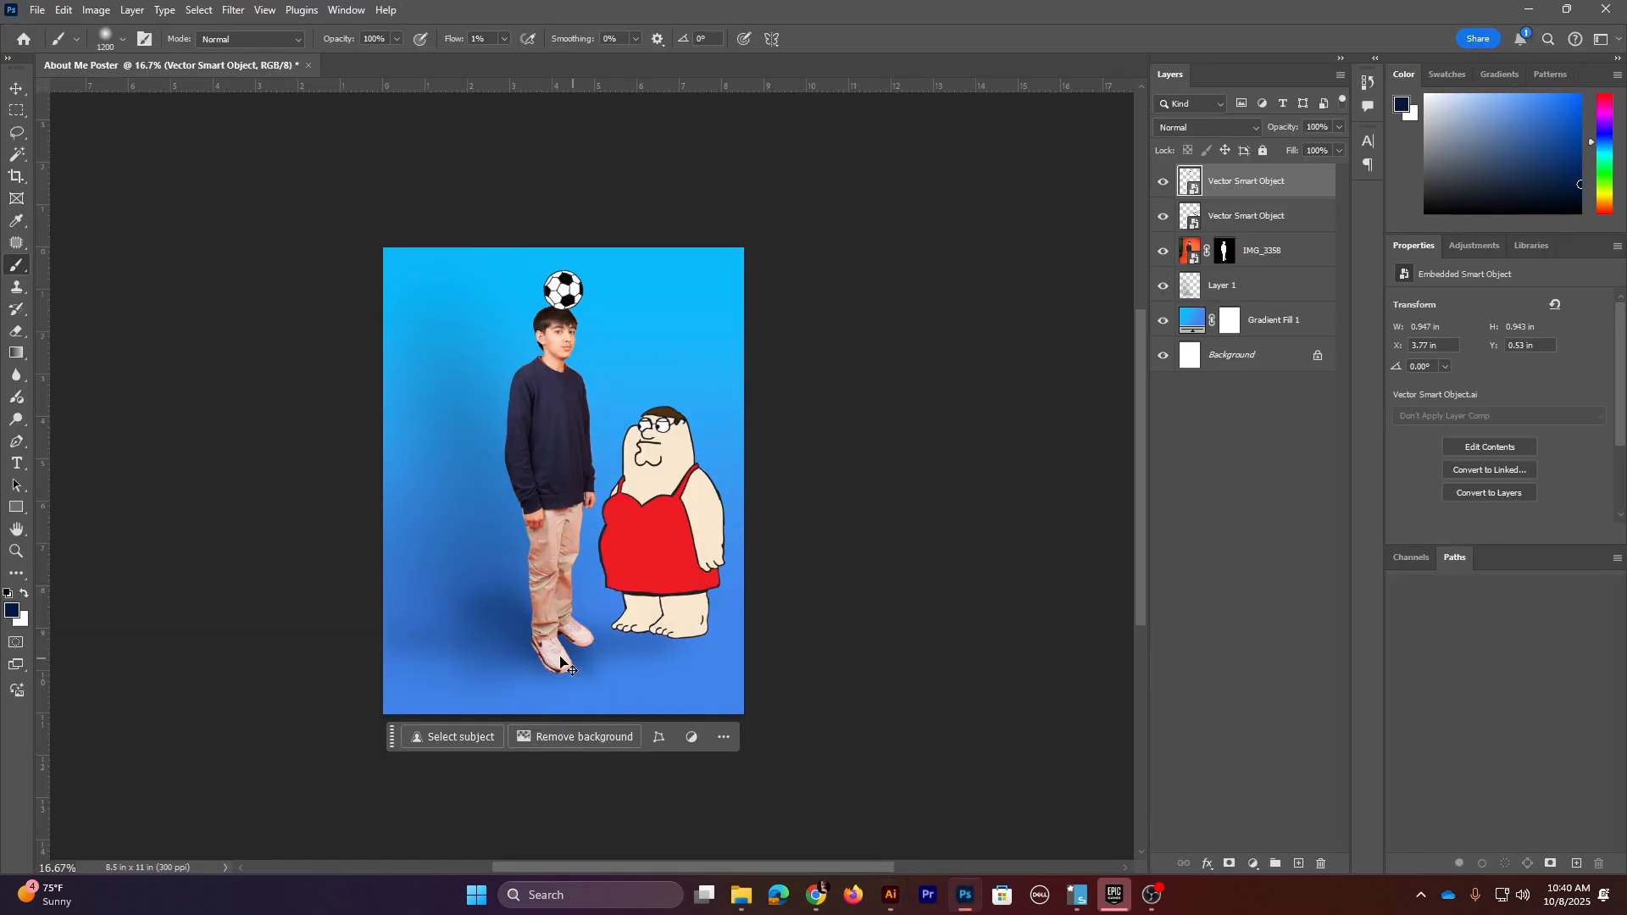
key(ctrl+v)
click(950, 466)
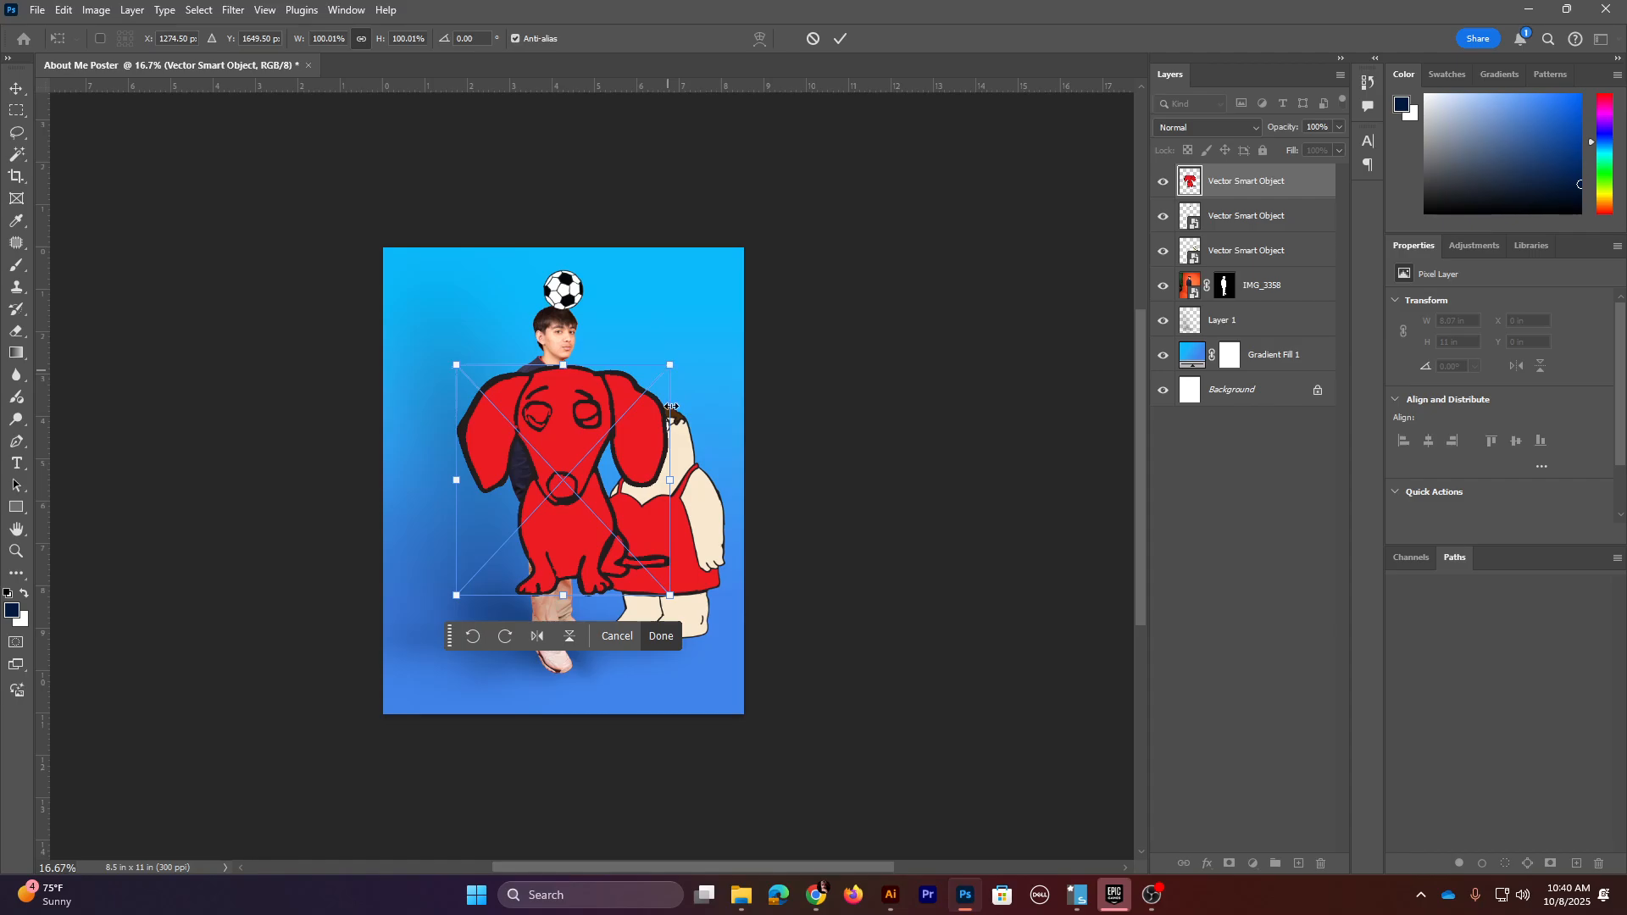
click(617, 636)
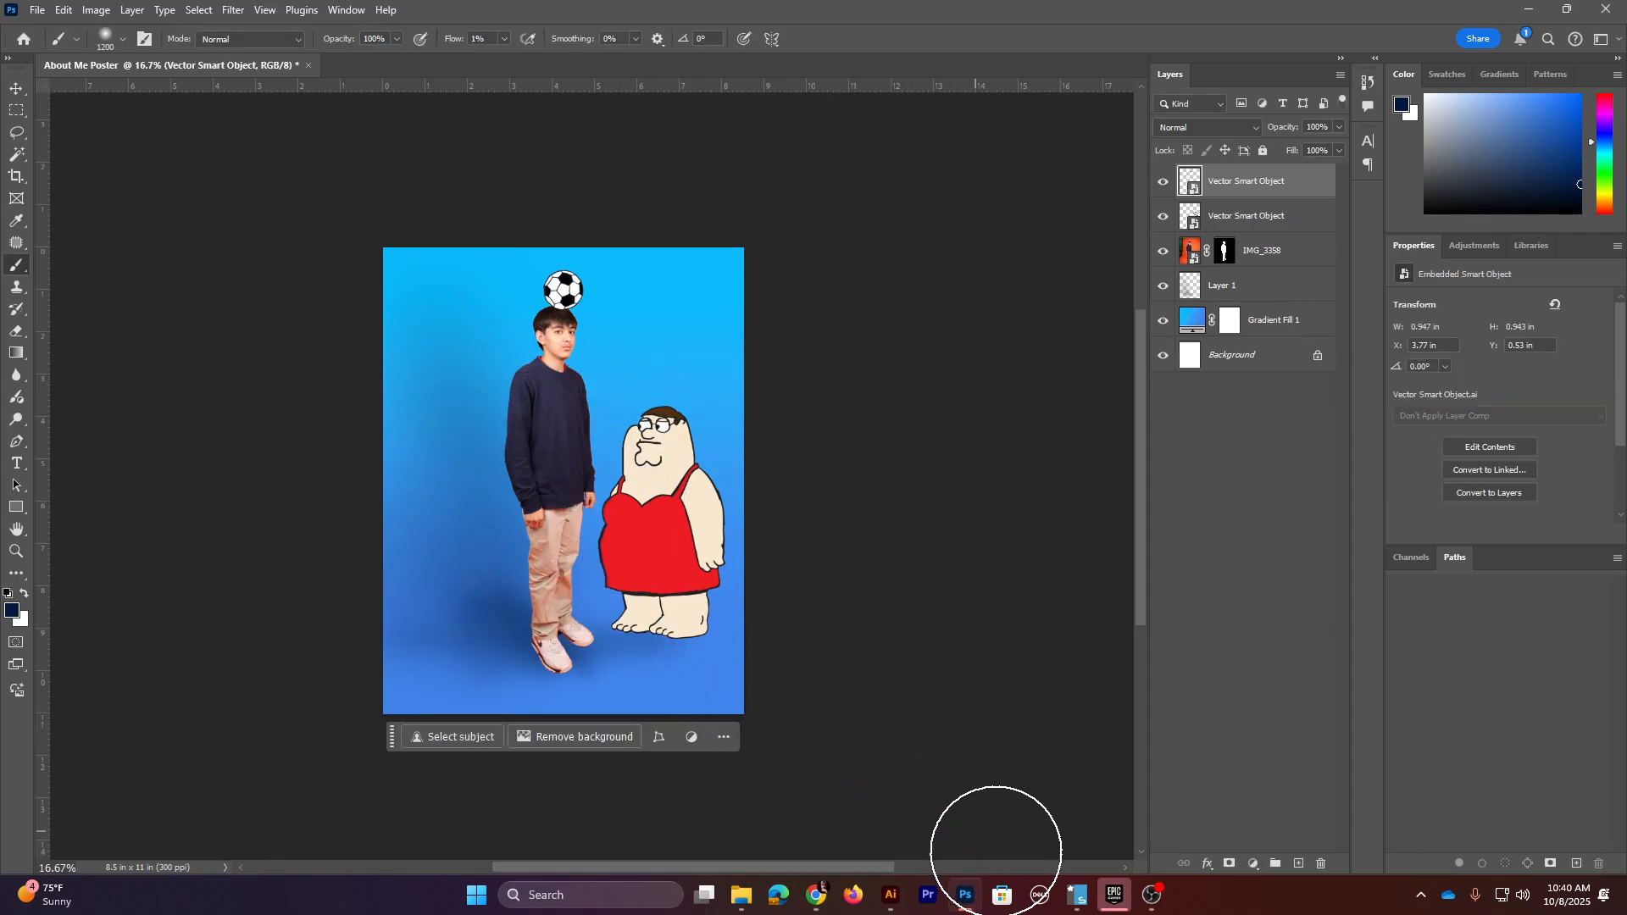
- In Illustrator, delete the red fills of the dog's two ears, its face and the eye nearest the cartoon man
click(890, 897)
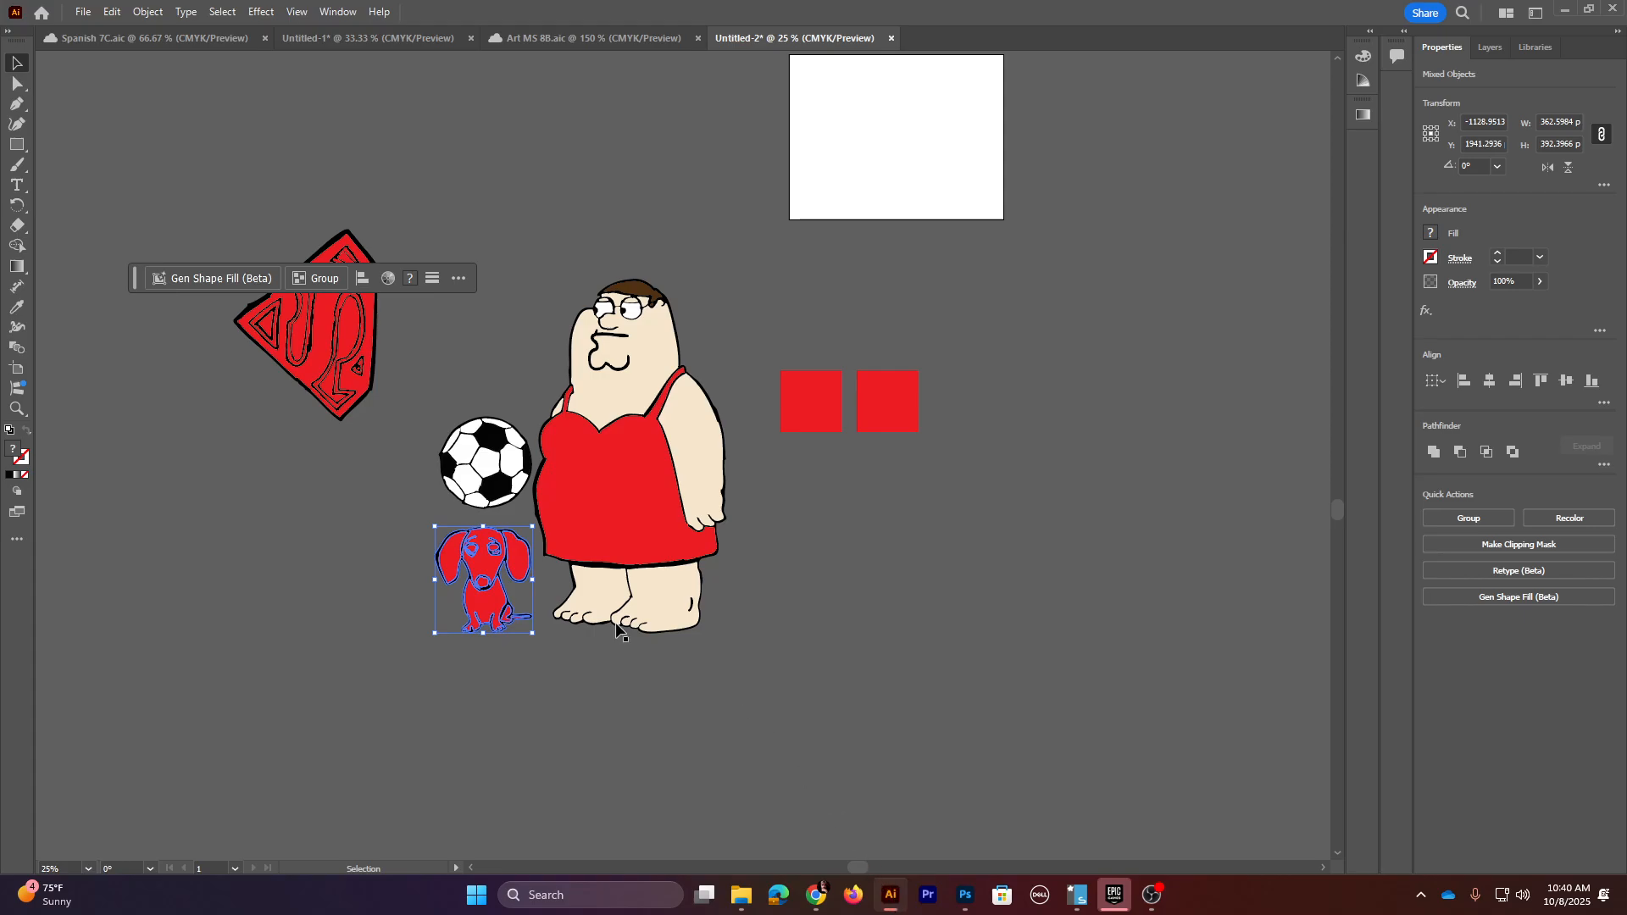
key(ctrl+=)
key(v)
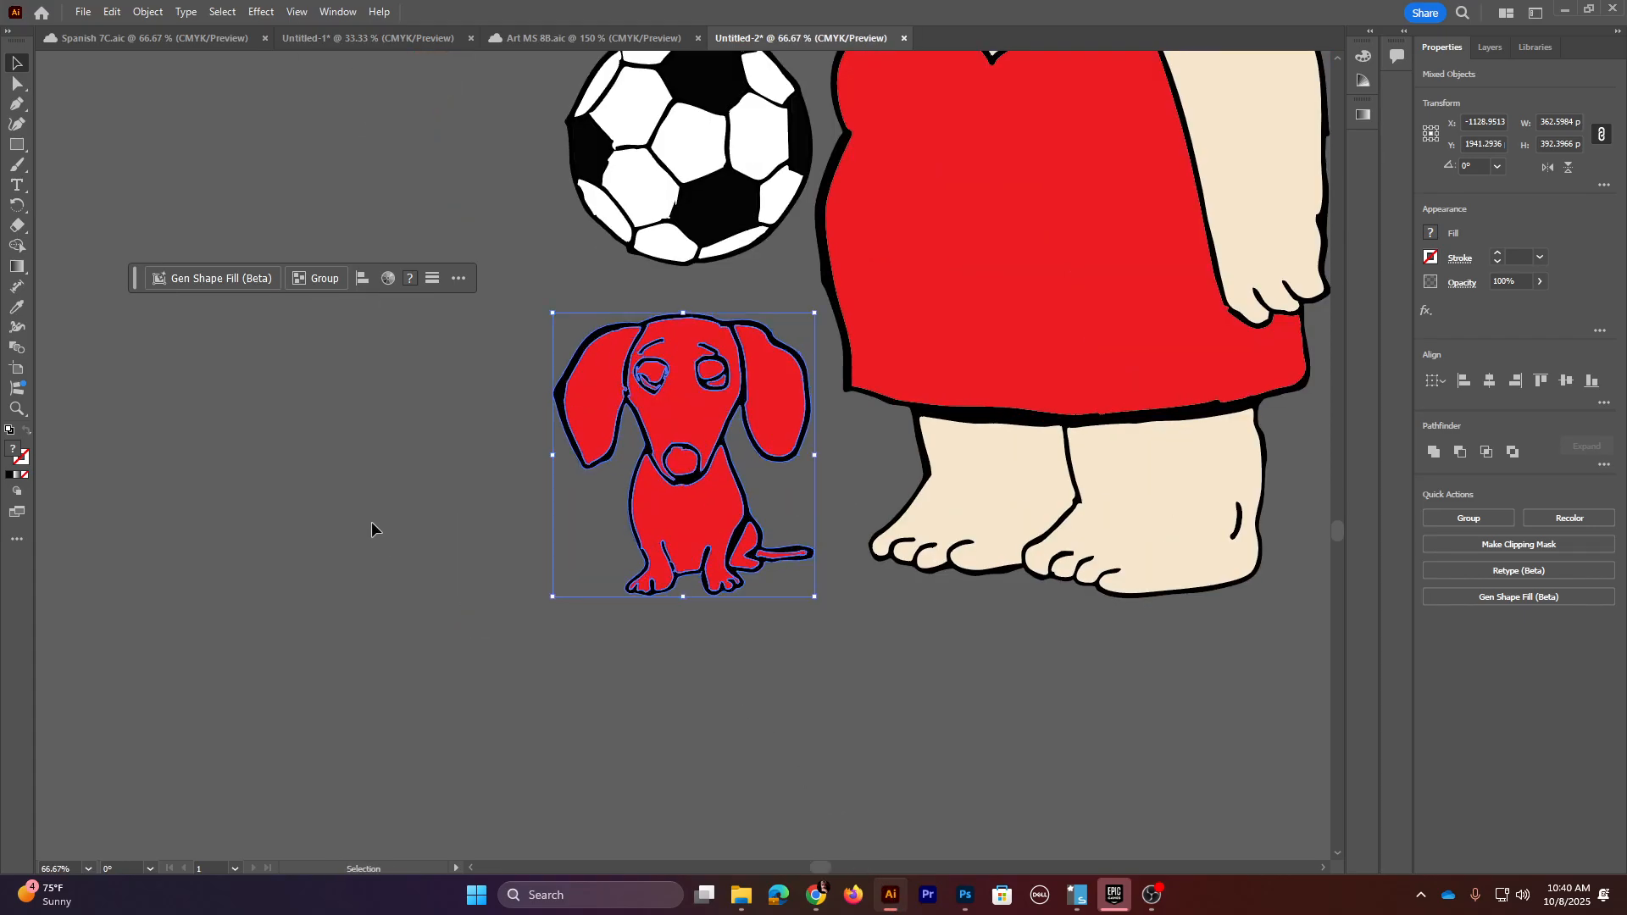
click(369, 466)
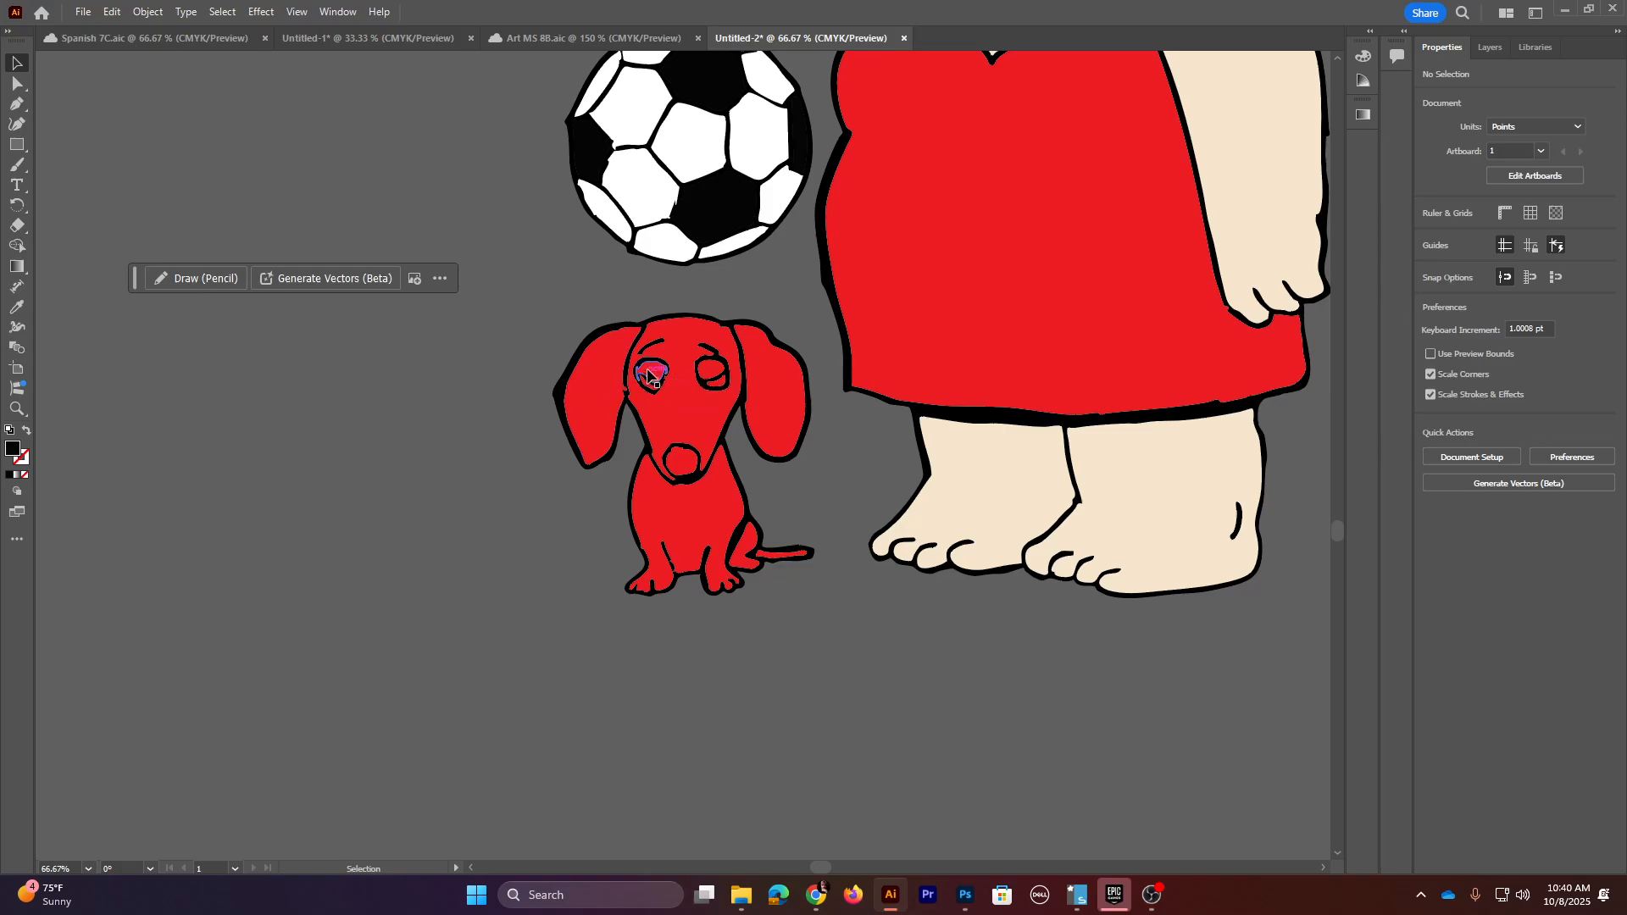
click(597, 399)
key(Delete)
click(710, 403)
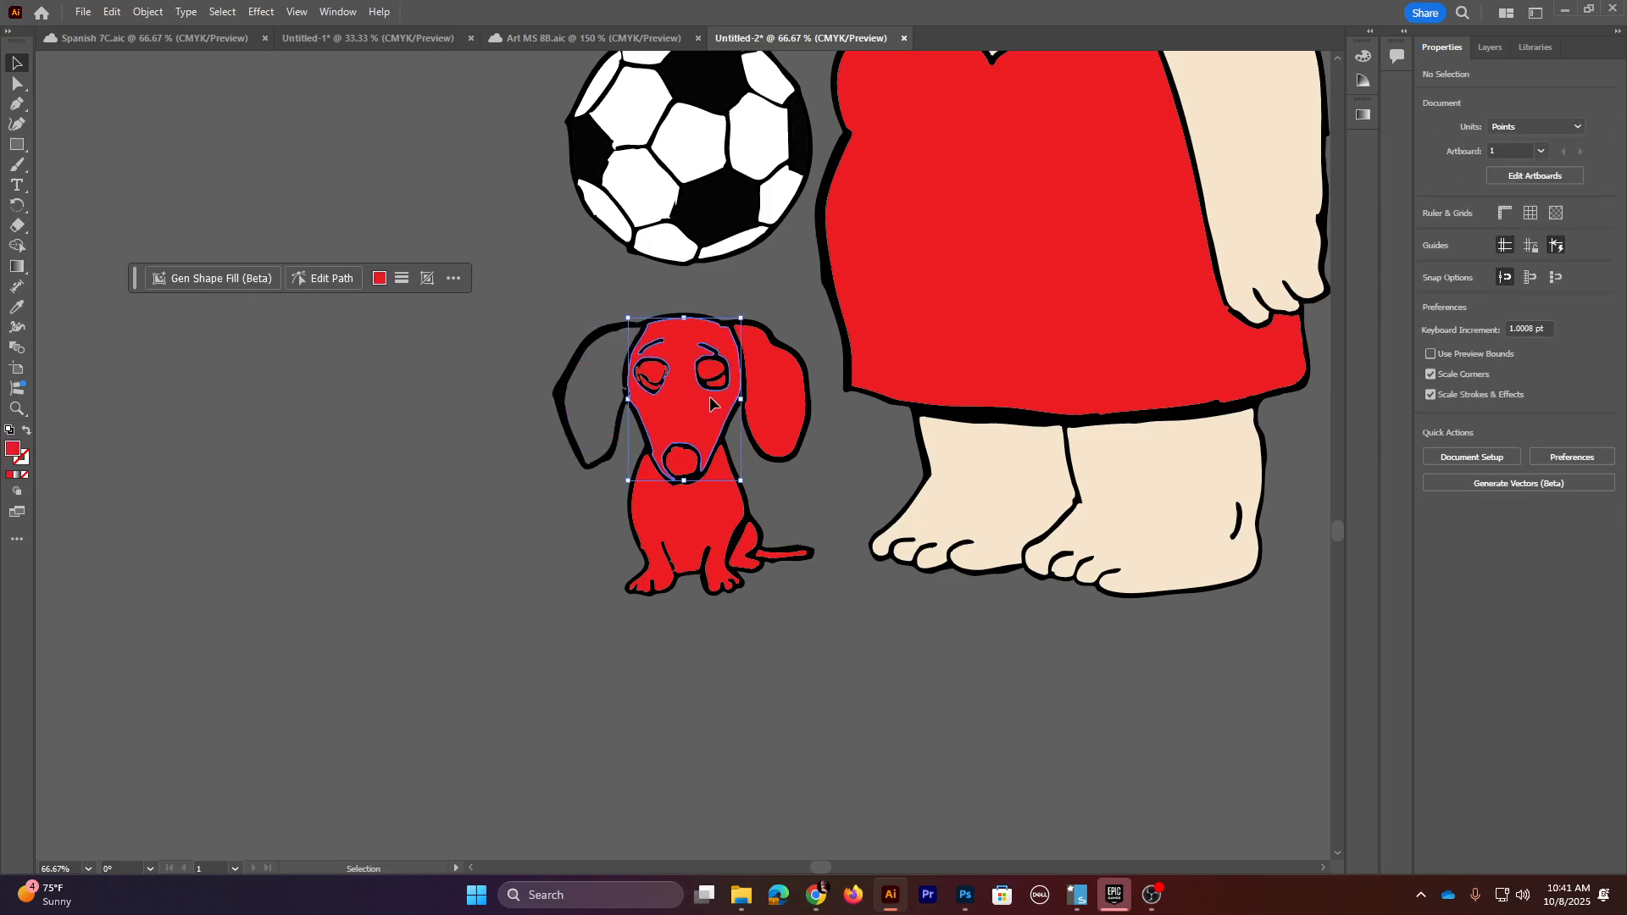
key(Delete)
click(769, 385)
key(Delete)
click(712, 370)
key(Delete)
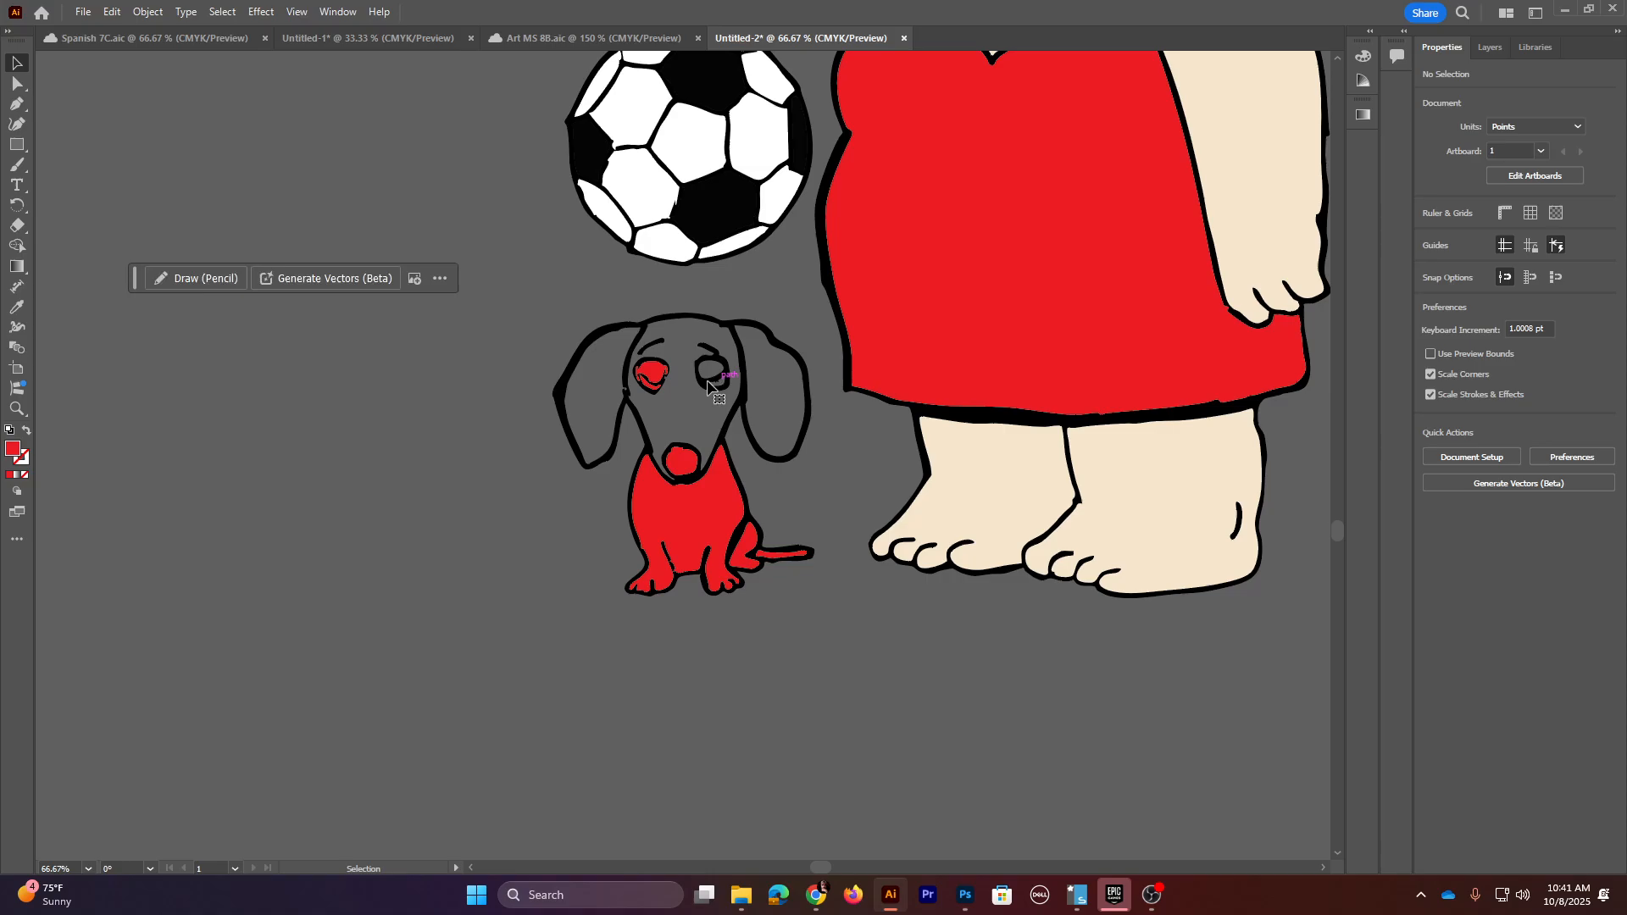
- Delete the red fills of the dog's other eye, nose, body and tail, keeping only the black outline
click(653, 381)
key(Delete)
click(682, 462)
key(Delete)
click(678, 542)
key(Delete)
click(767, 555)
key(Delete)
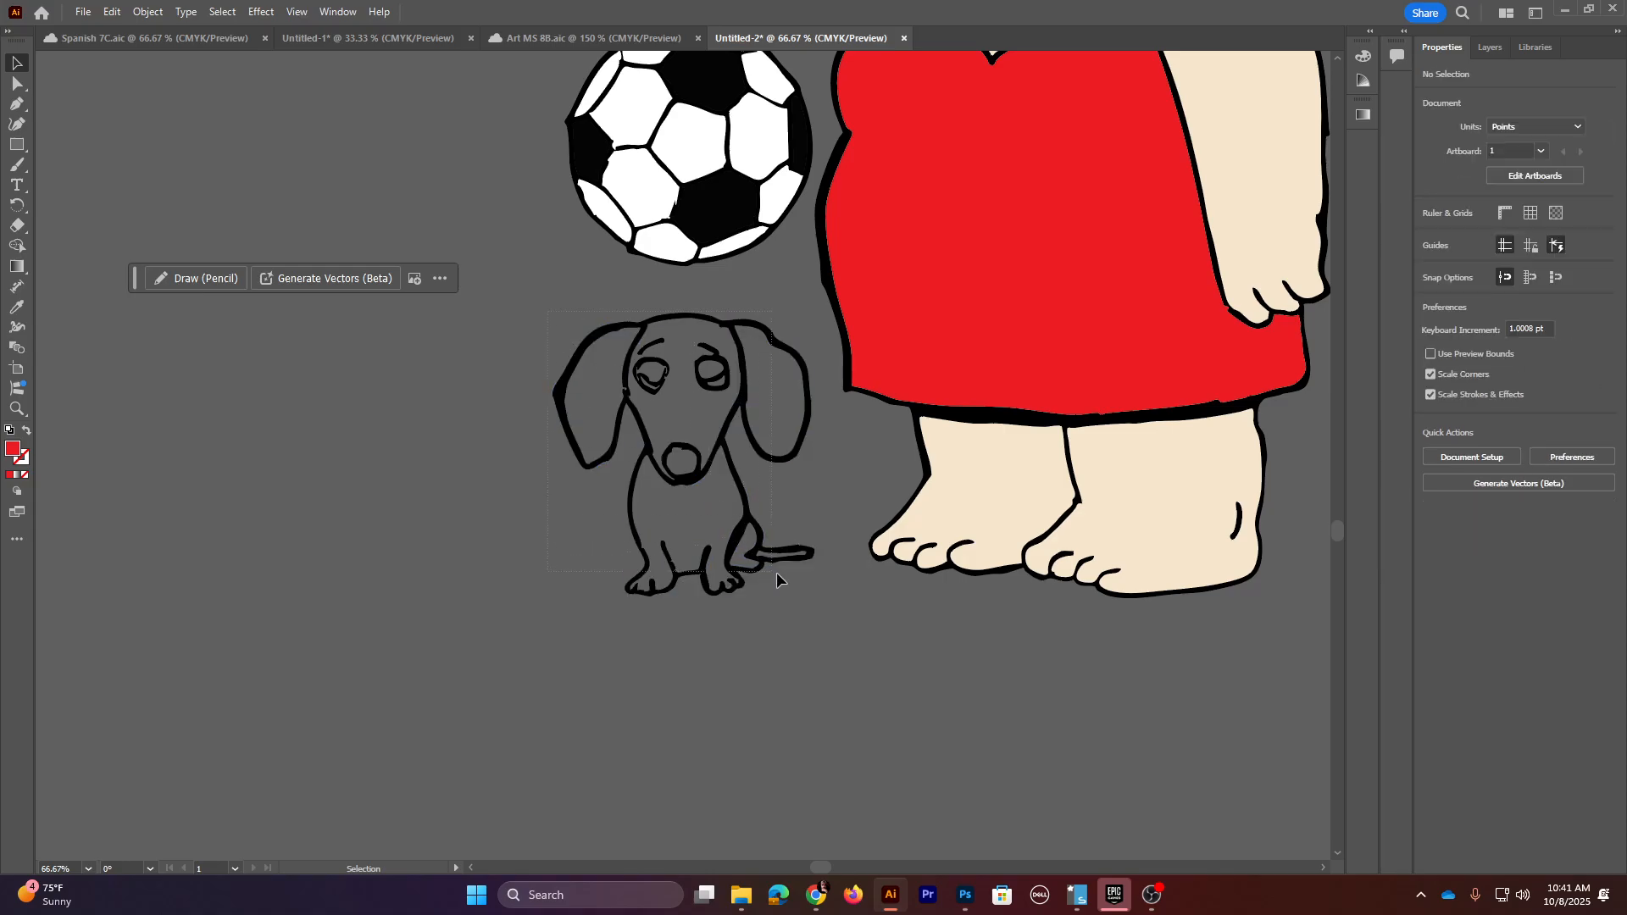
- Copy the dog's black outline and paste it into the Photoshop poster as a Smart Object
drag(805, 604, 808, 603)
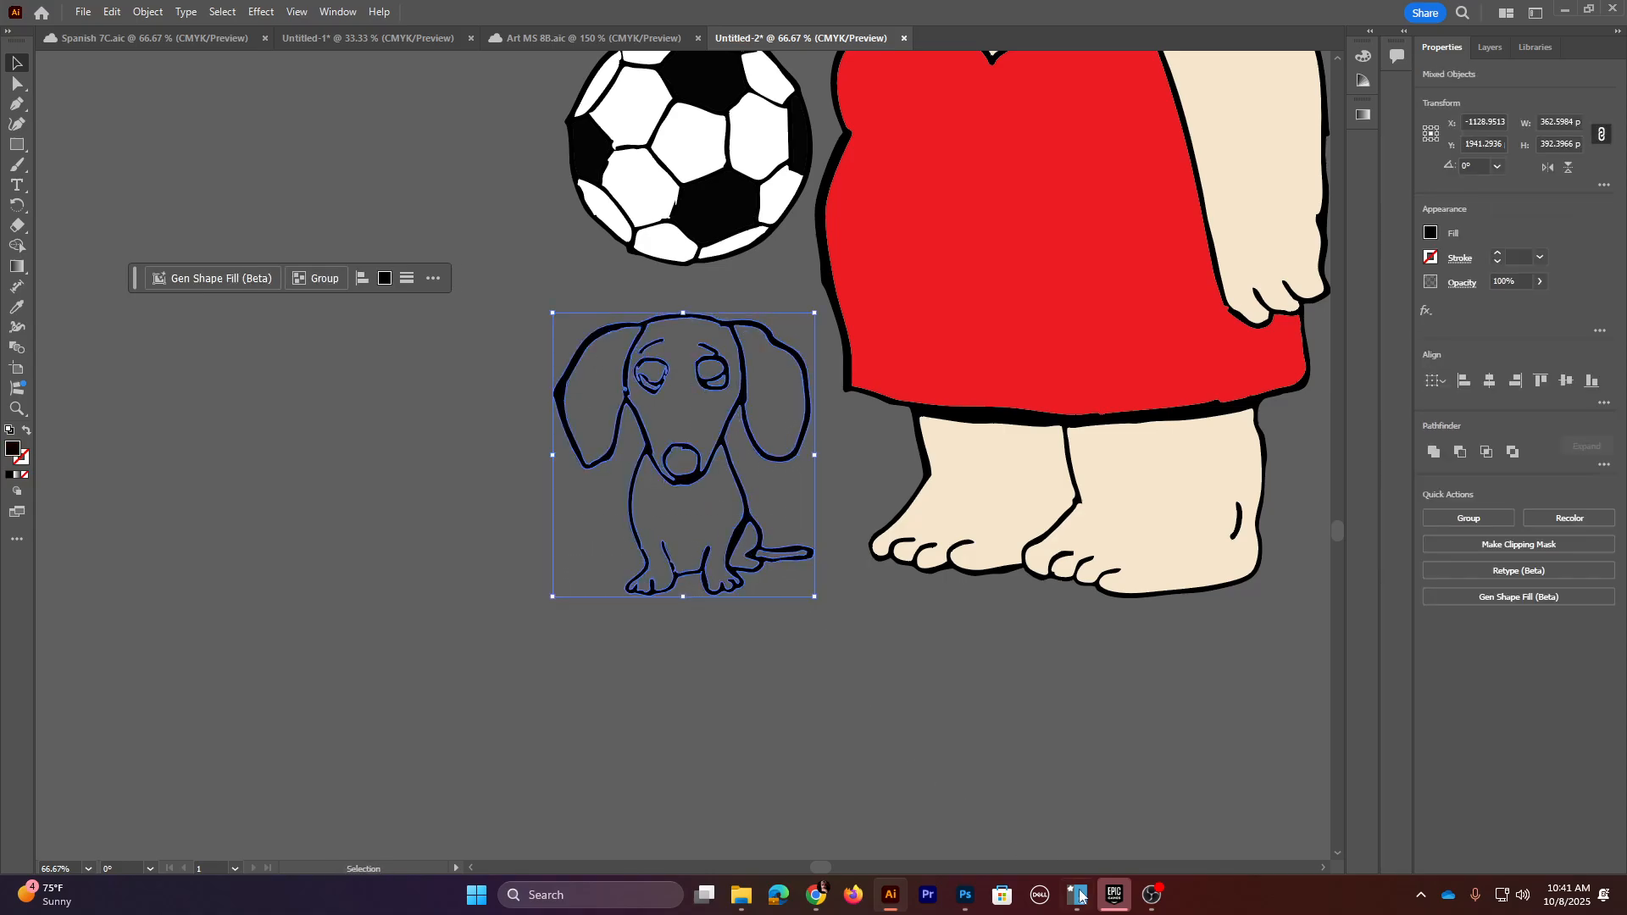
click(966, 896)
key(ctrl+v)
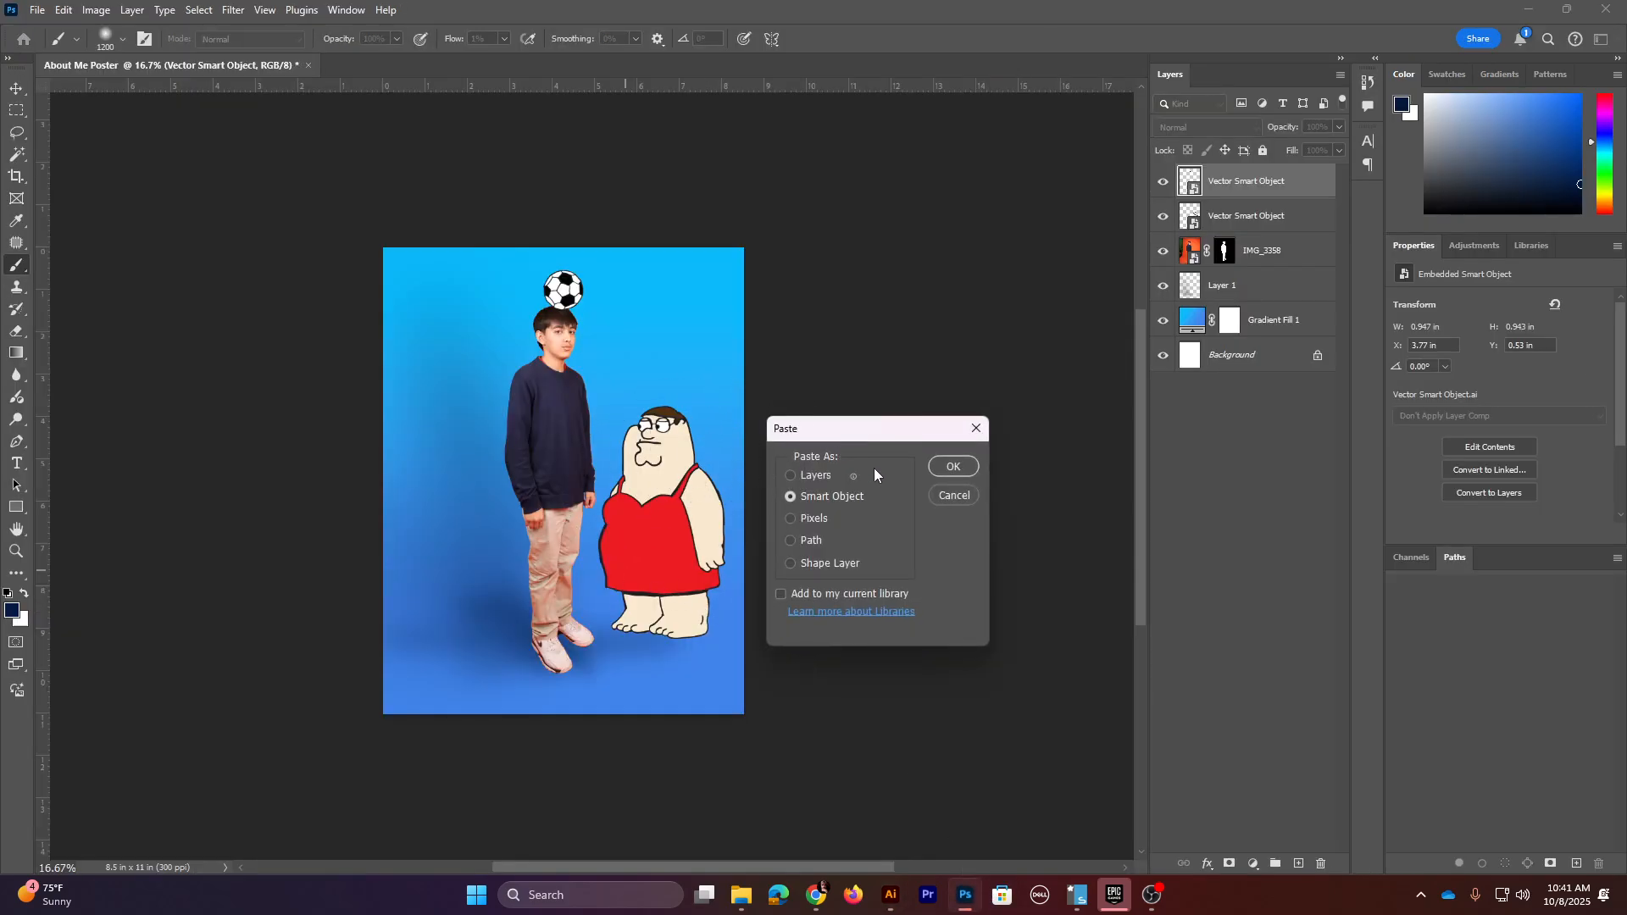
click(946, 468)
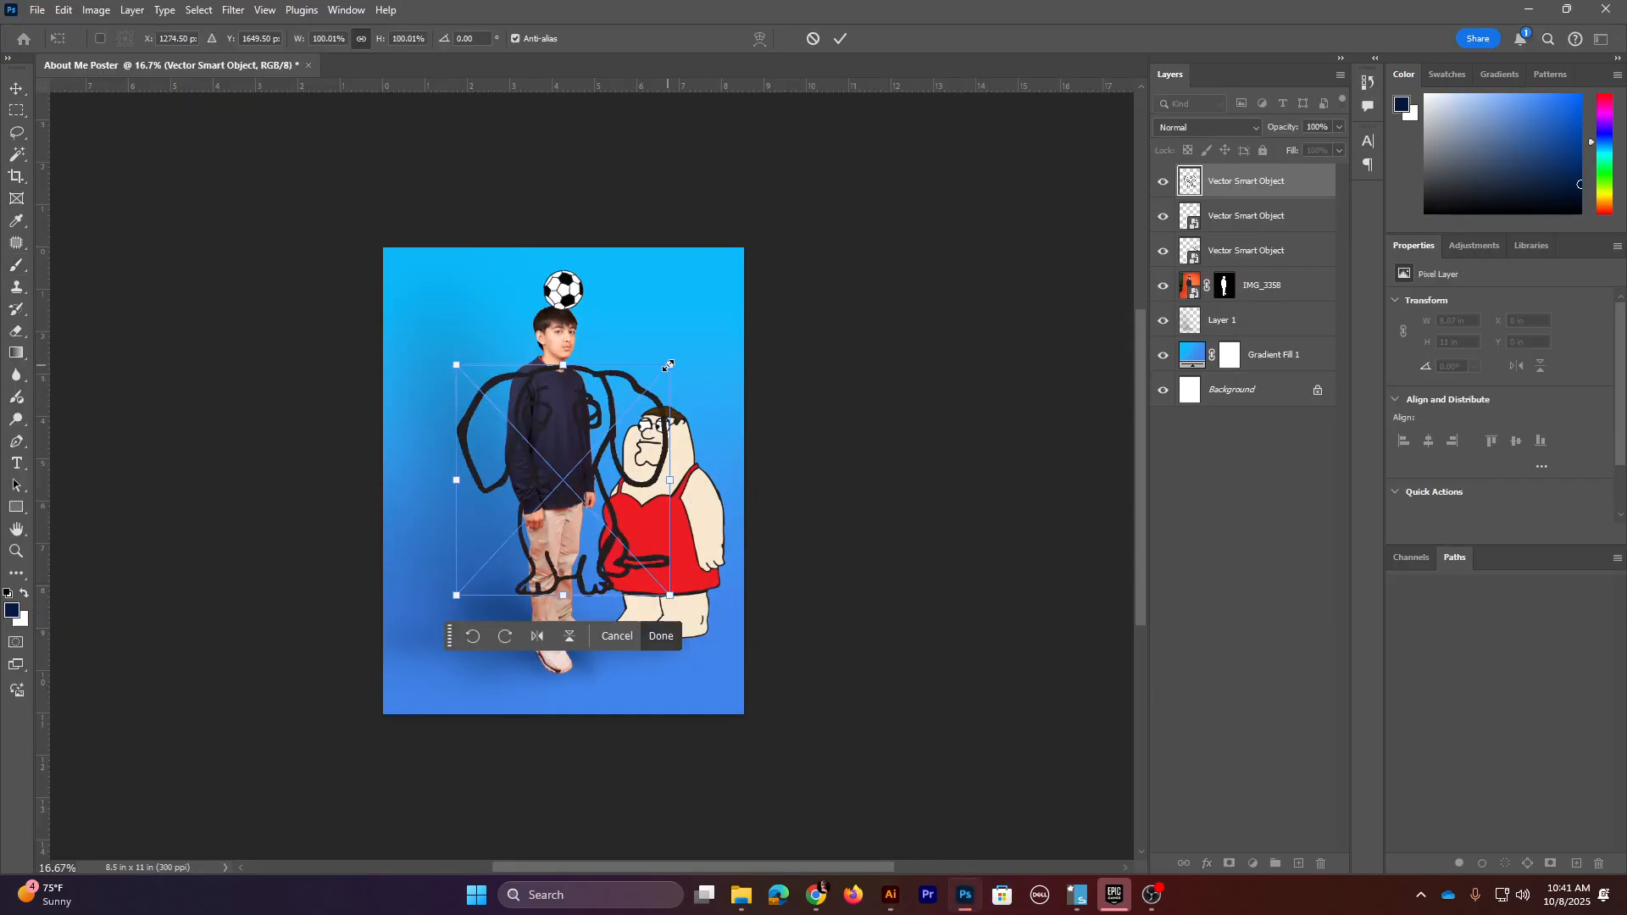
- Place the dog outline at full size beside the cartoon man and hide the student's IMG_3358 layer
drag(529, 447, 465, 460)
click(1163, 286)
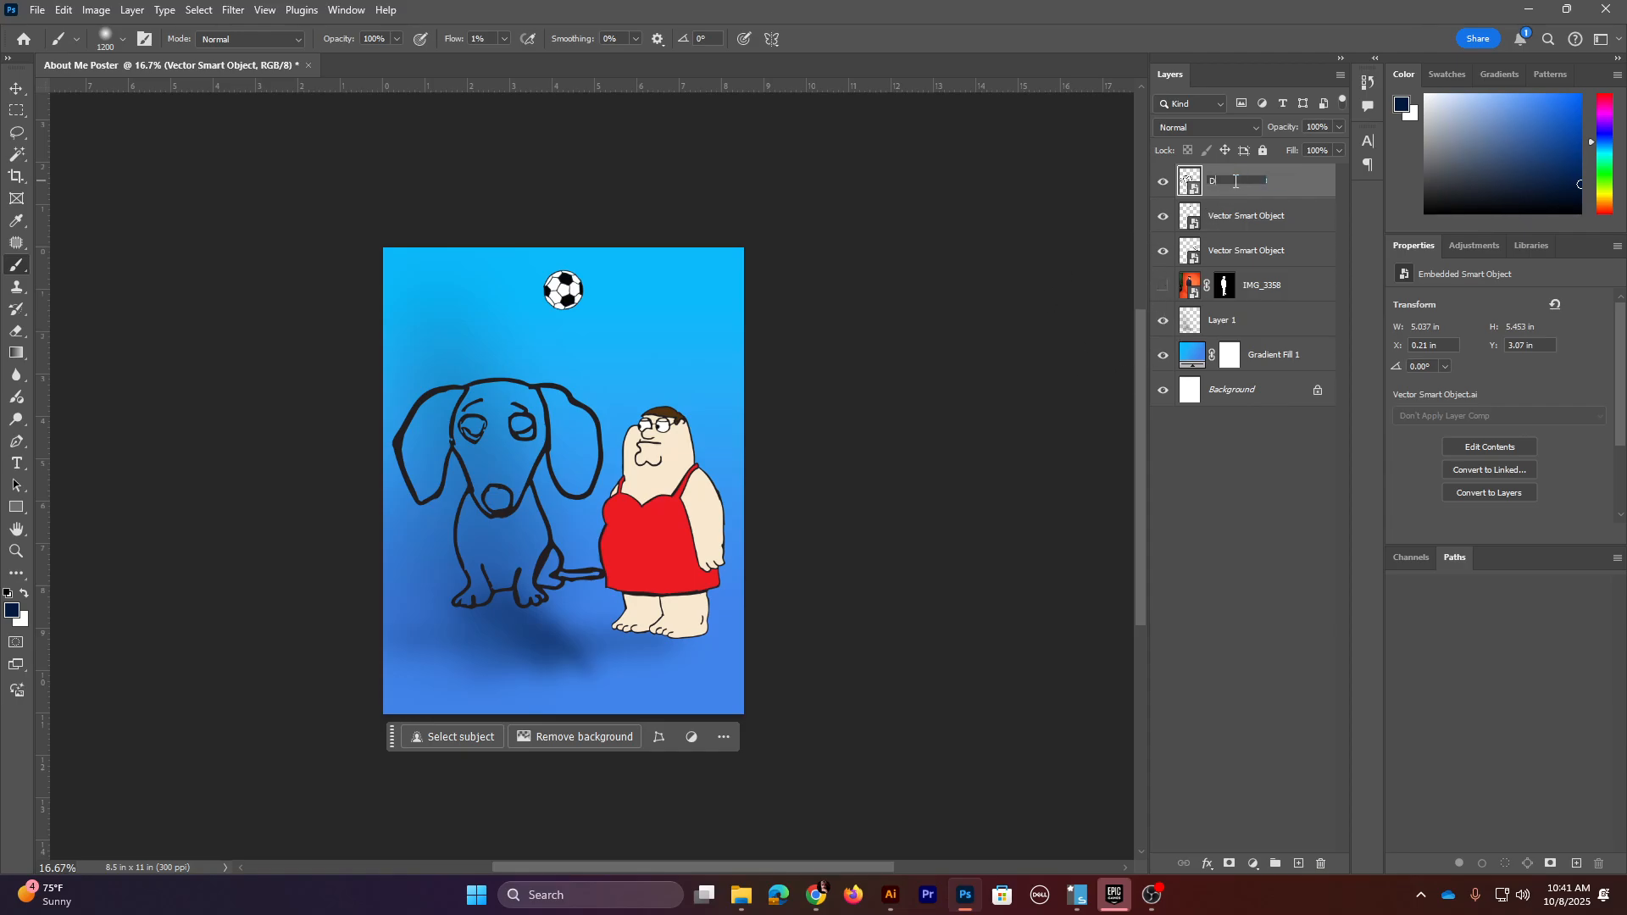
- Rename the dog outline's layer as "Dog" and add a new layer named "Dog color" directly below it
key(Return)
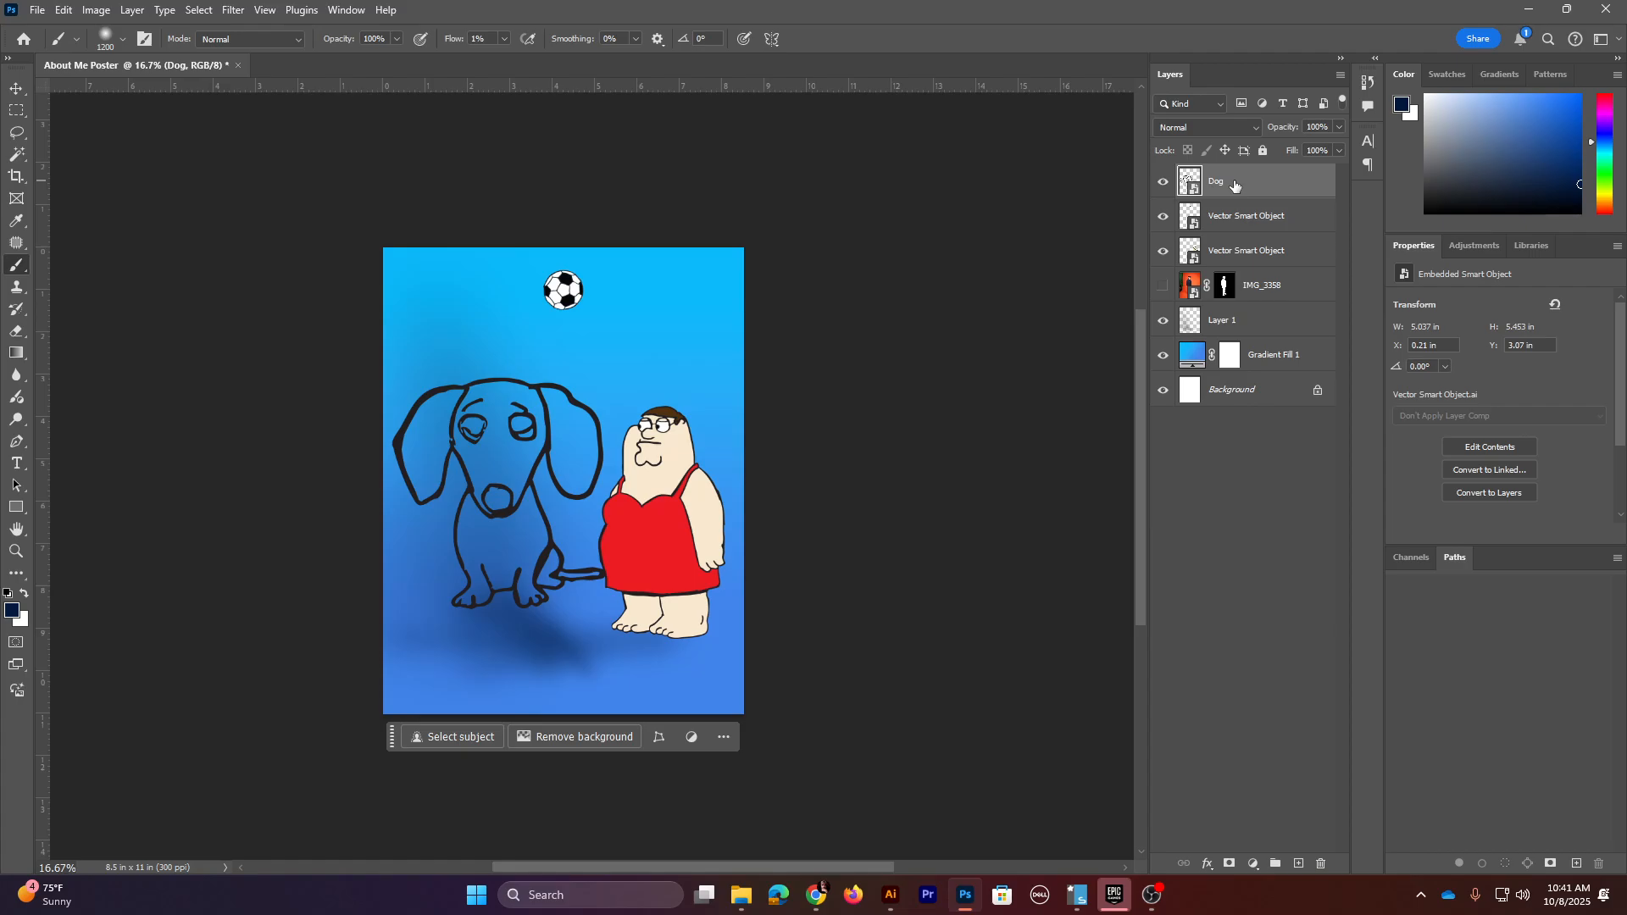
click(1300, 863)
drag(1256, 182, 1256, 227)
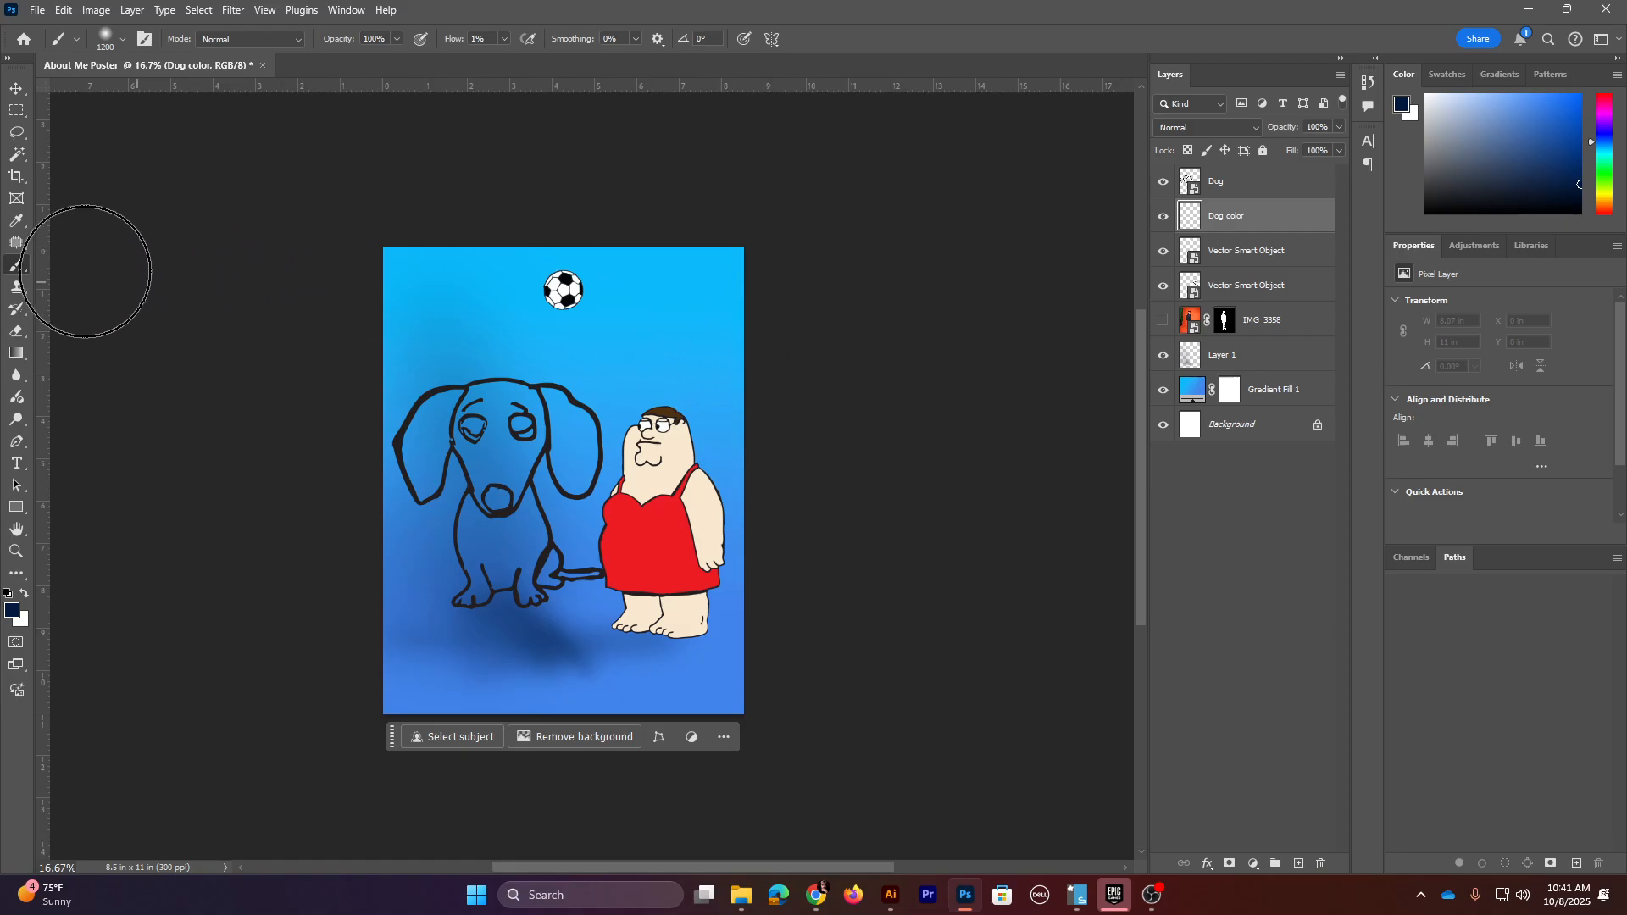
- Set the brush tip to 108 px with 100% hardness
click(122, 43)
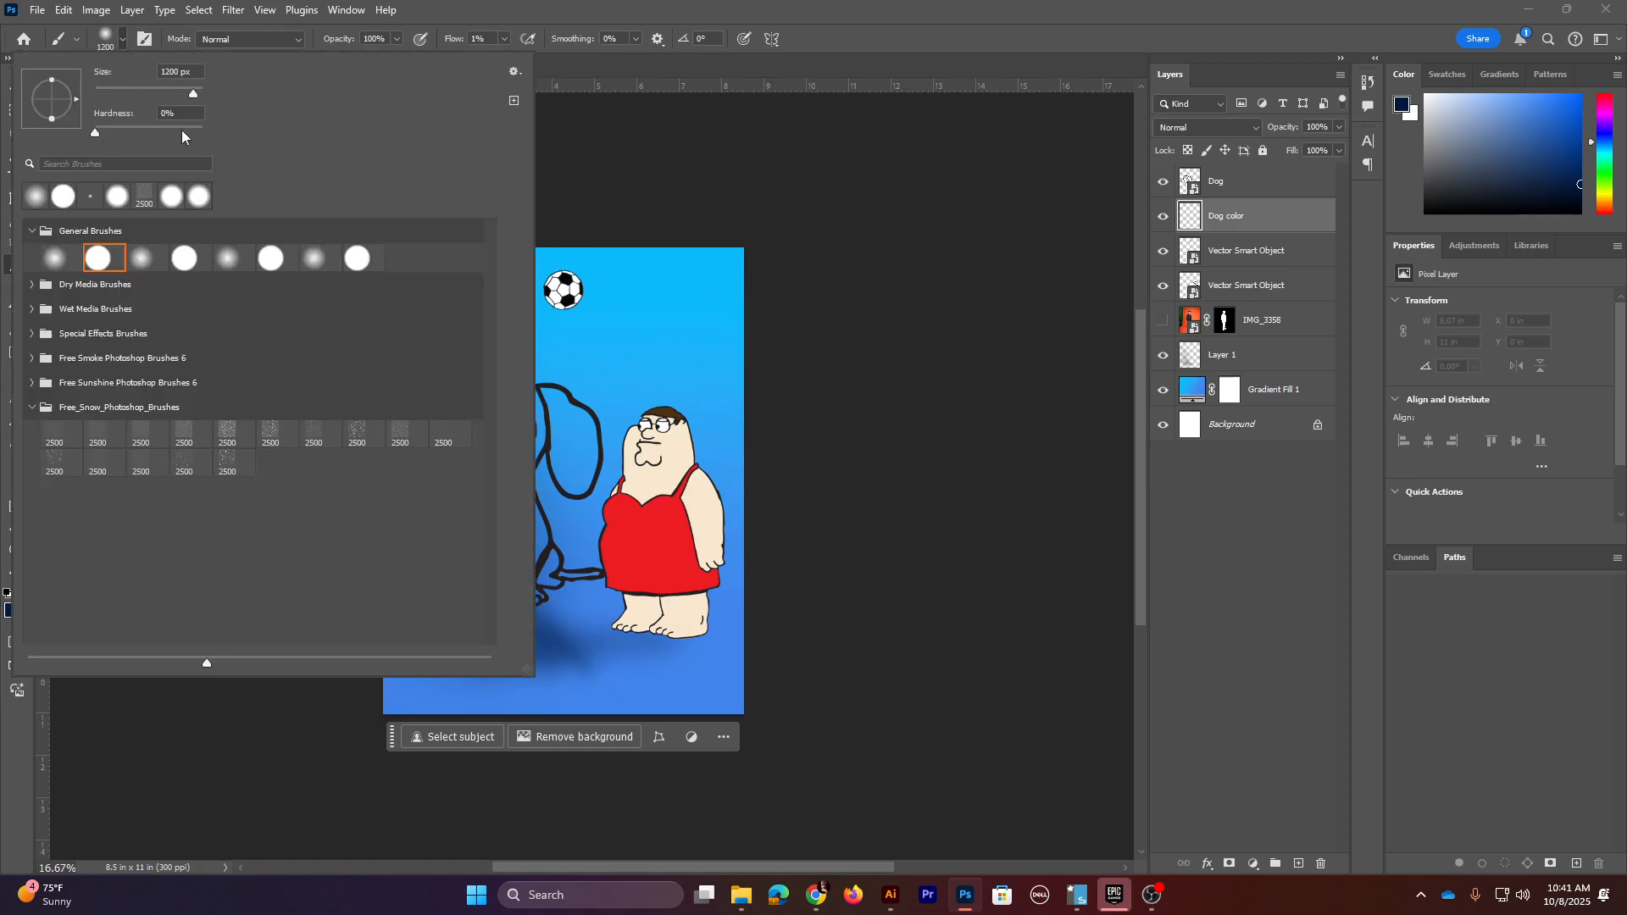
drag(190, 127, 200, 132)
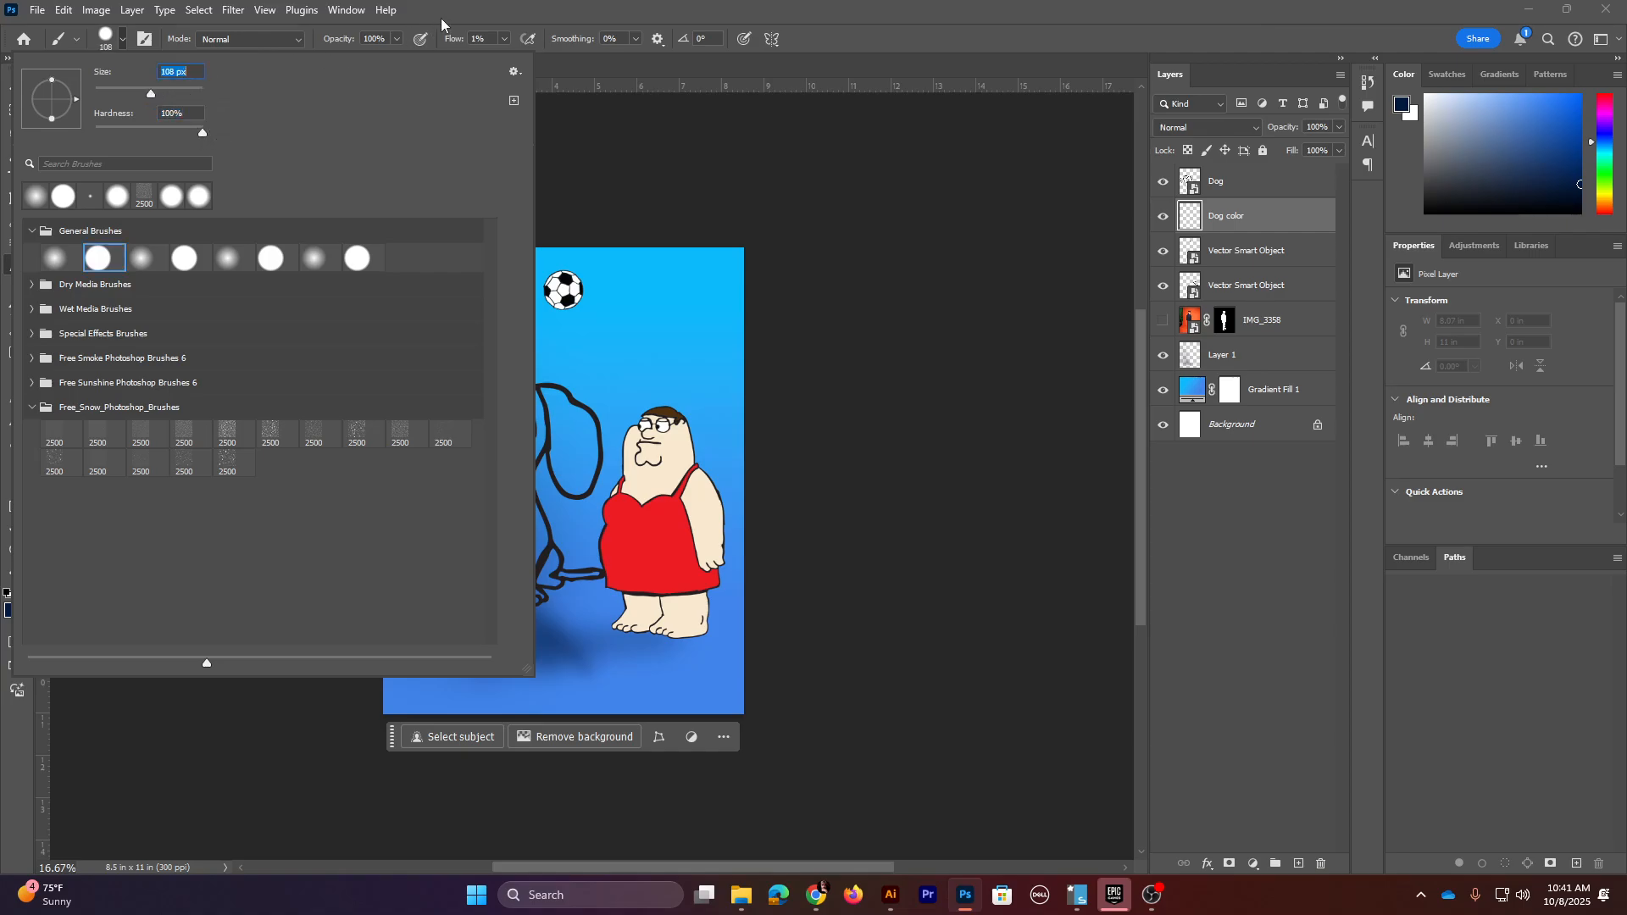
key(Return)
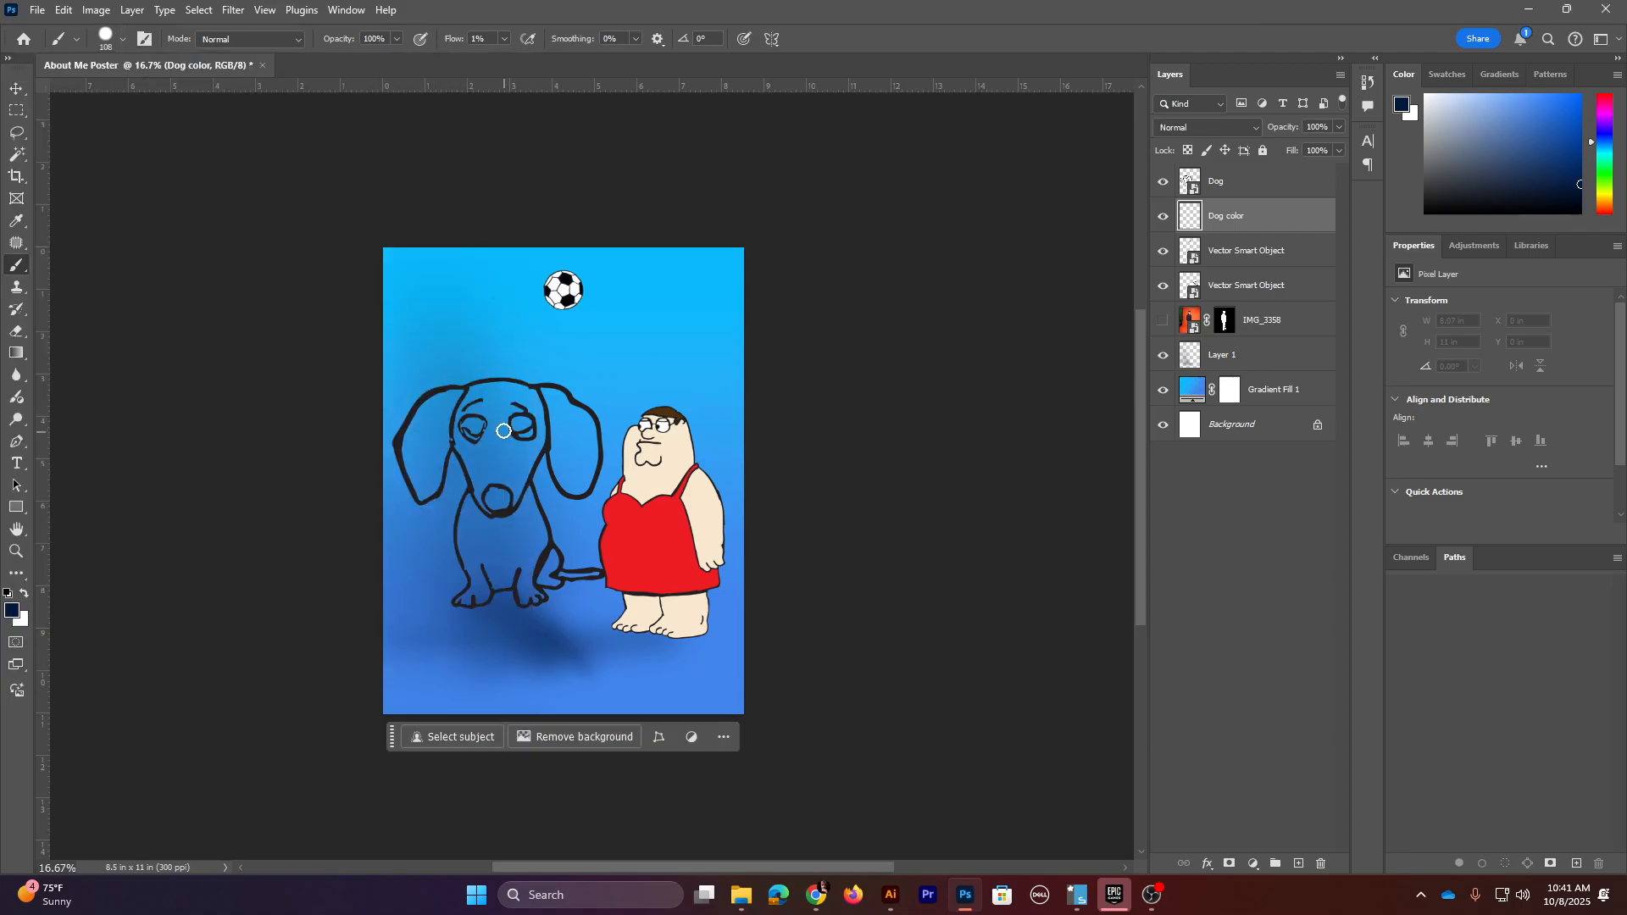
- Set the foreground colour to a dark brown, #7c5200, and return to the Brush tool
click(12, 611)
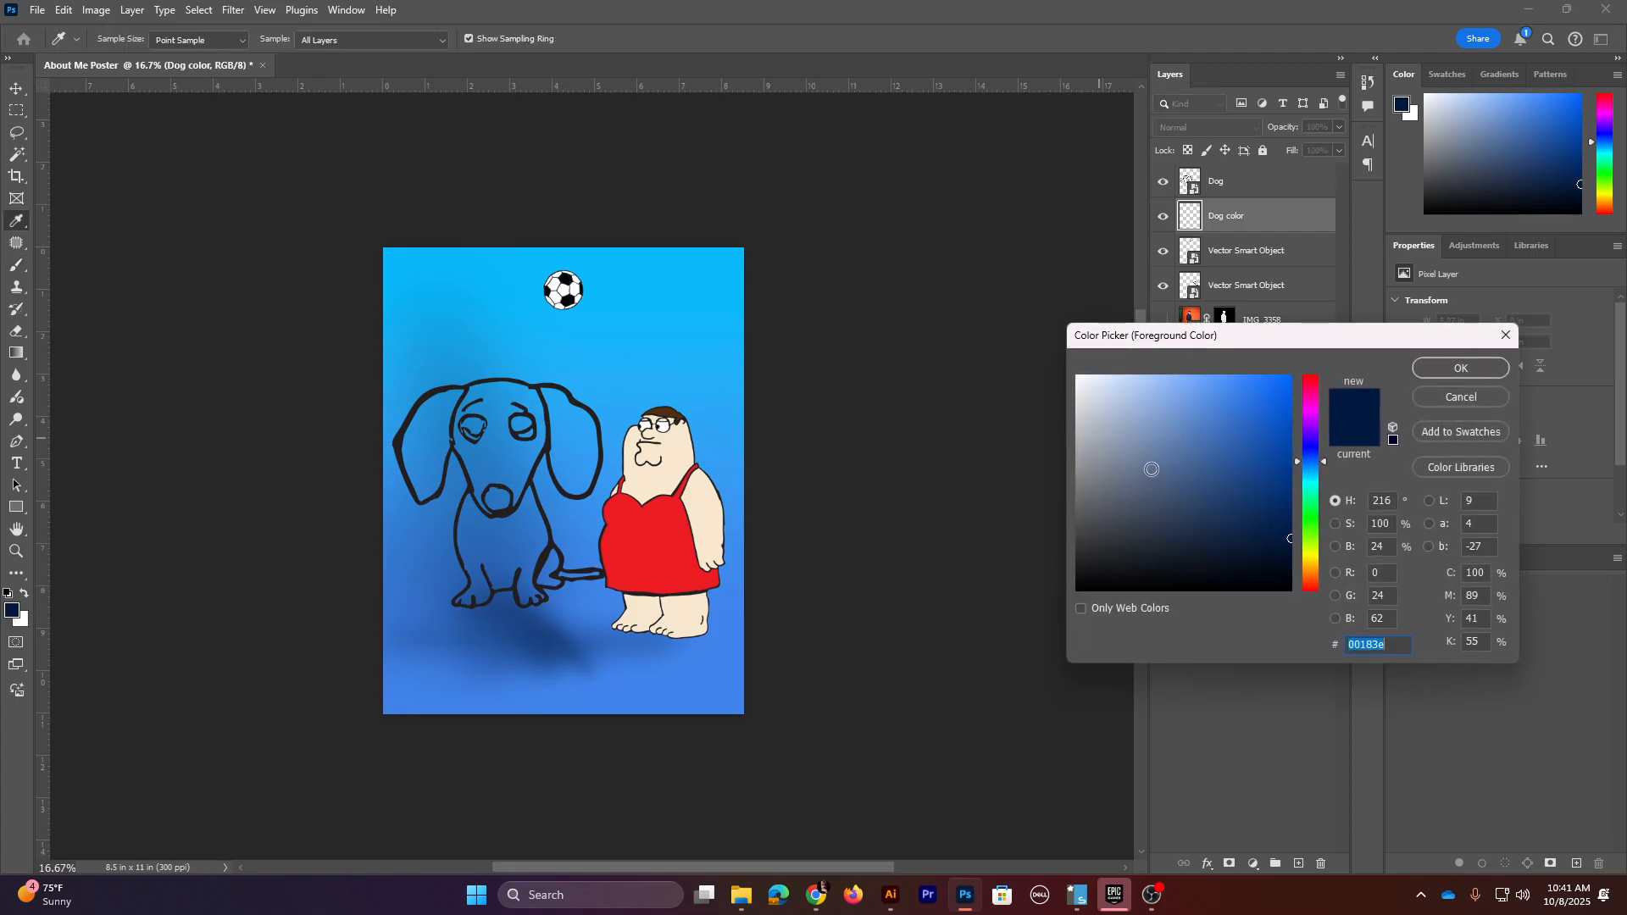
click(1313, 563)
drag(1274, 493, 1233, 521)
drag(1325, 570, 1330, 575)
mouse_move(1284, 506)
mouse_down()
mouse_move(1233, 475)
mouse_move(1295, 490)
mouse_up()
click(1458, 369)
key(b)
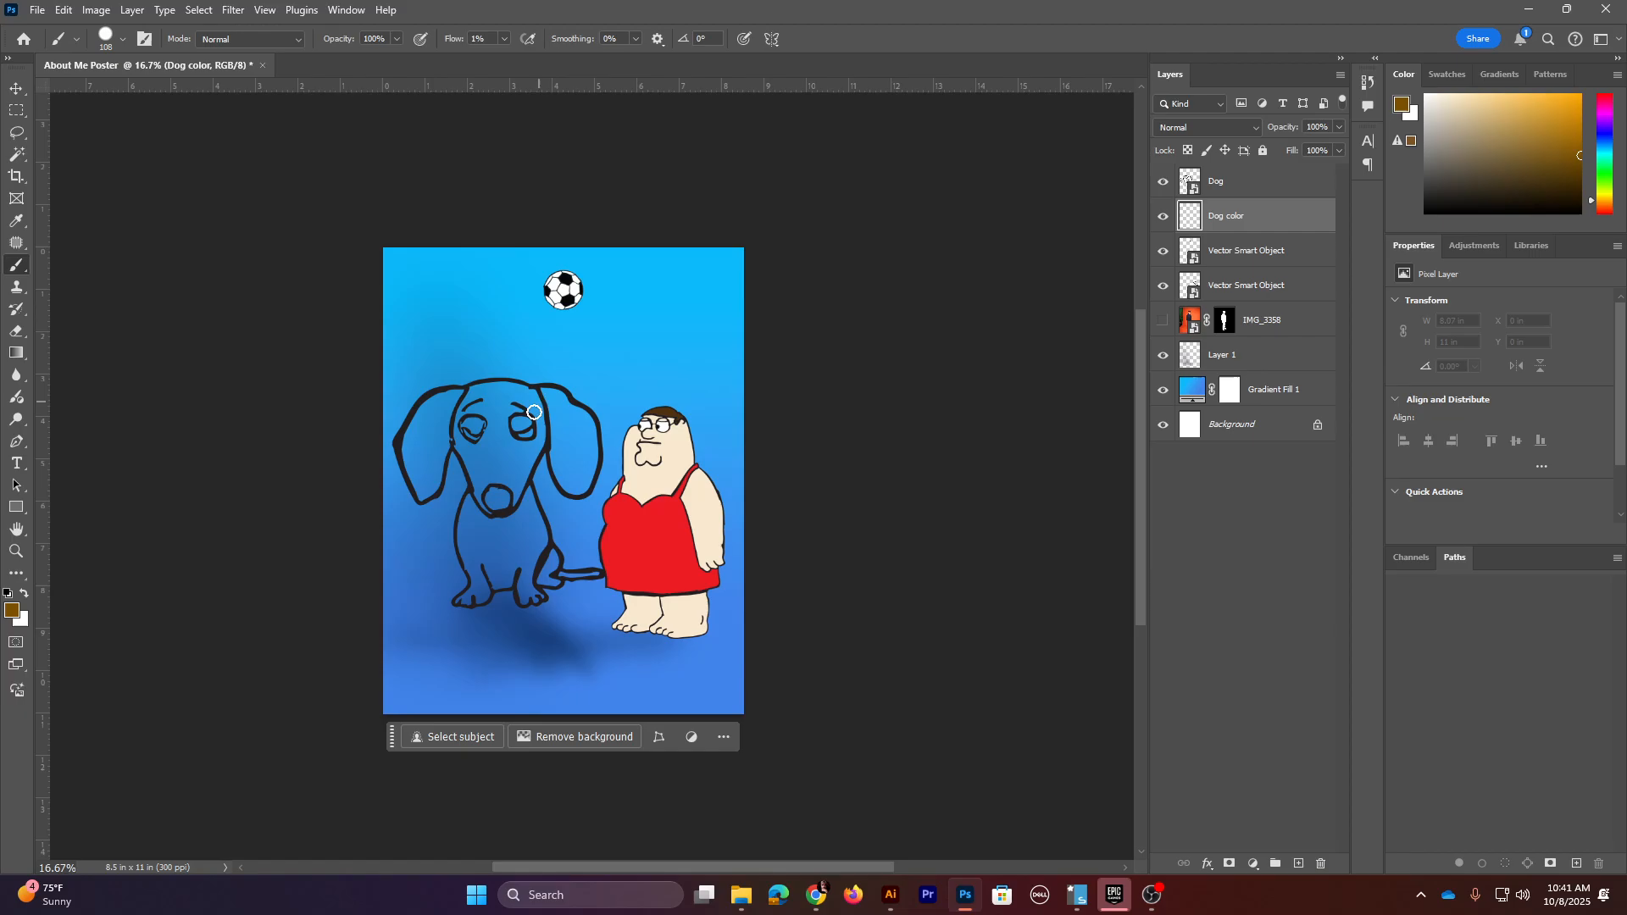
- Raise the brush flow to 100% and paint the dog's whole face brown on the Dog color layer, enlarging the brush for the middle
scroll(531, 421, up, 4)
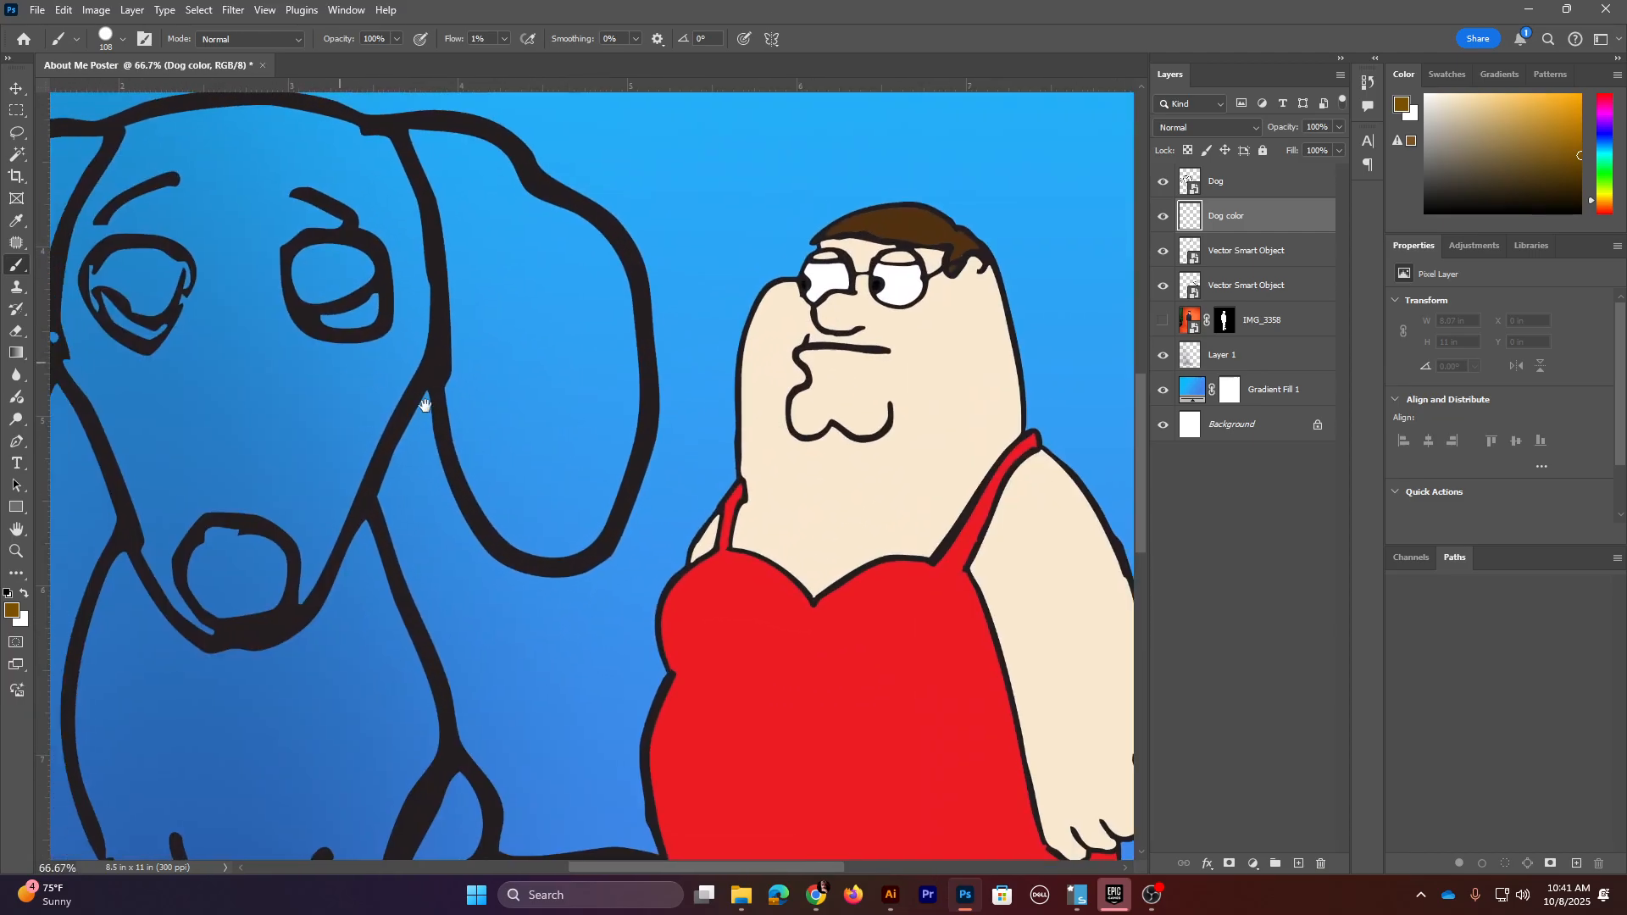
drag(425, 405, 618, 507)
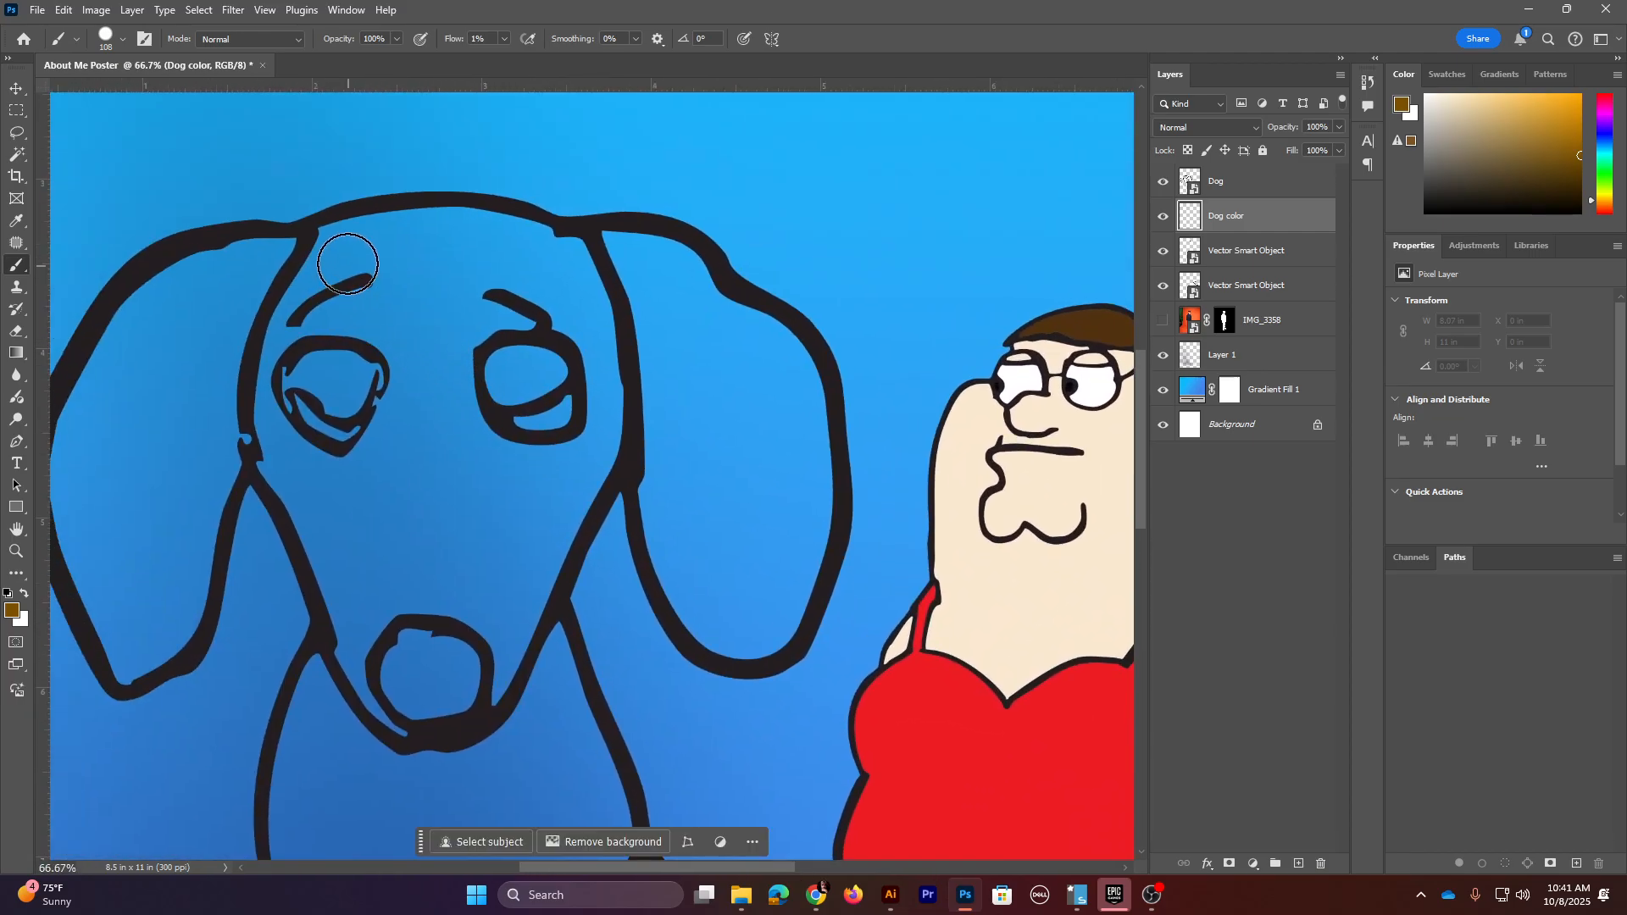
mouse_move(332, 250)
mouse_down()
mouse_move(703, 66)
mouse_move(333, 237)
mouse_move(285, 361)
mouse_move(286, 461)
mouse_move(366, 657)
mouse_move(406, 707)
mouse_move(431, 710)
mouse_move(504, 630)
mouse_move(492, 671)
mouse_move(522, 581)
mouse_move(574, 508)
mouse_move(599, 398)
mouse_move(574, 281)
mouse_move(541, 253)
mouse_move(562, 257)
mouse_move(471, 232)
mouse_move(344, 250)
mouse_up()
key(bracketright)
key(bracketright)
key(bracketright)
key(bracketright)
key(bracketright)
key(bracketright)
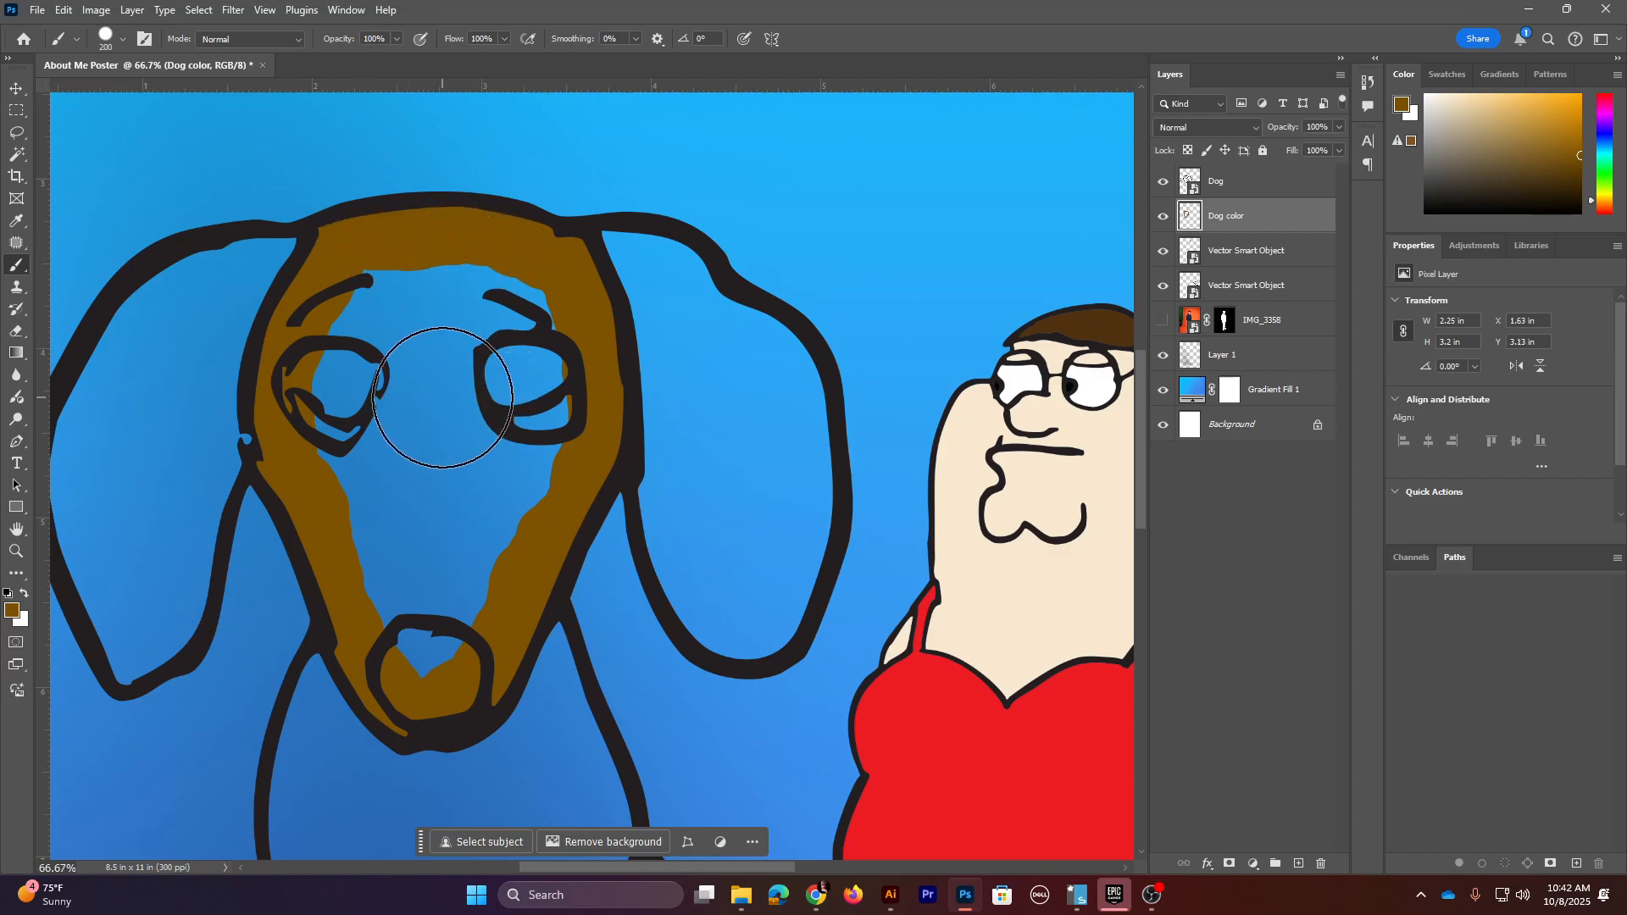
mouse_move(458, 356)
mouse_down()
mouse_move(410, 443)
mouse_move(424, 653)
mouse_move(508, 472)
mouse_move(516, 343)
mouse_move(491, 309)
mouse_up()
key(bracketleft)
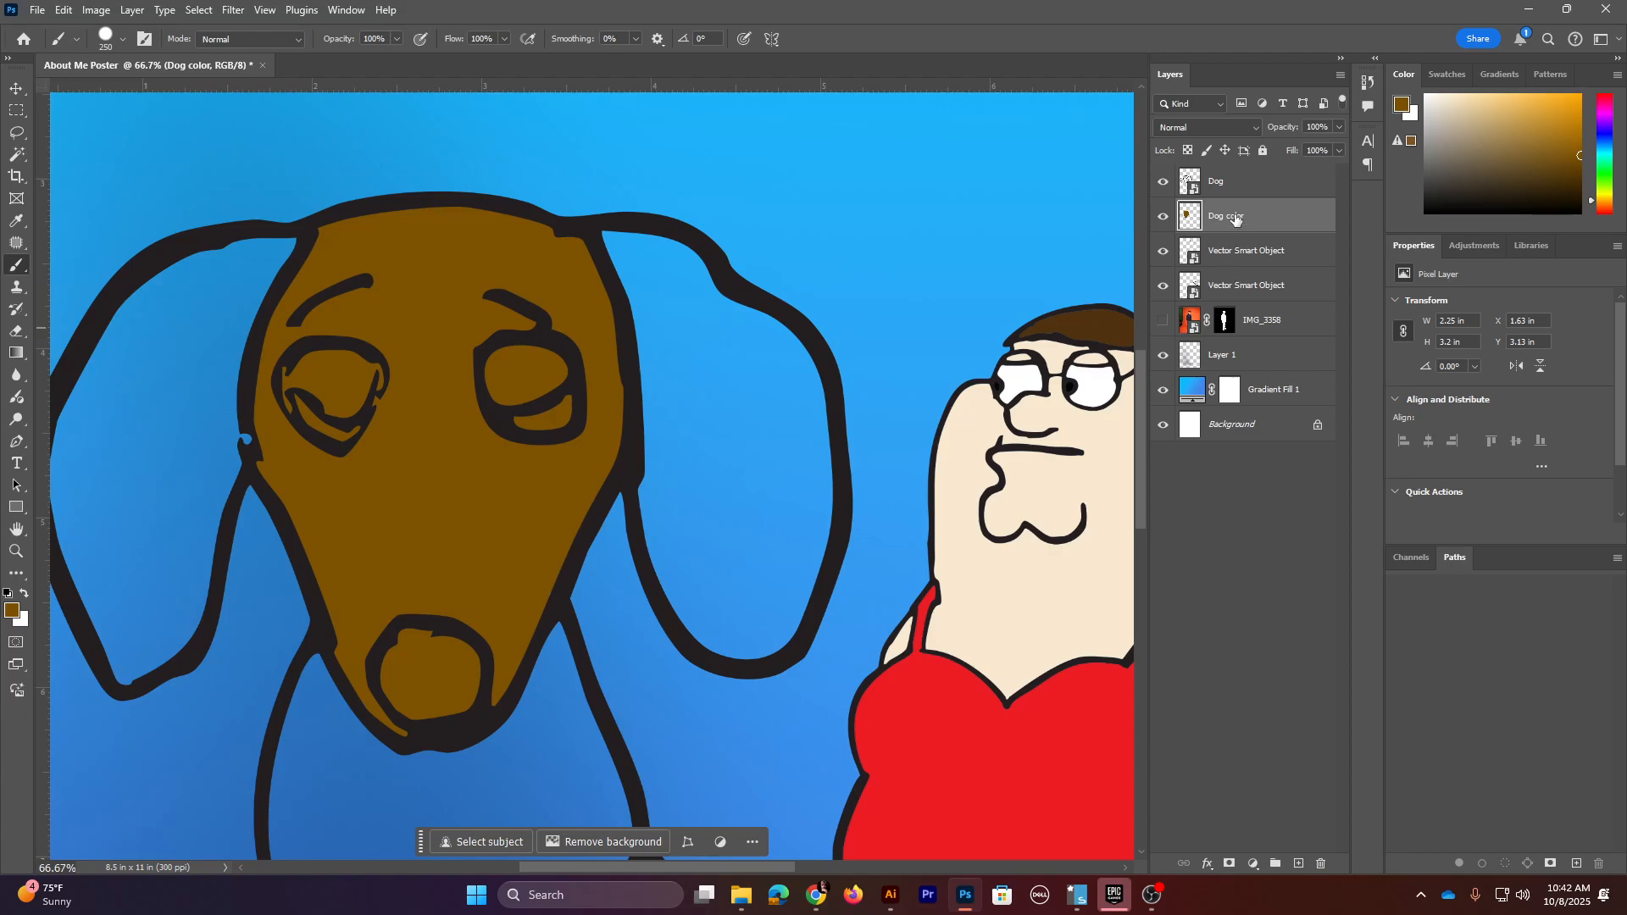
- Make white the foreground colour and reduce the brush size to 50 px
click(24, 595)
key(bracketleft)
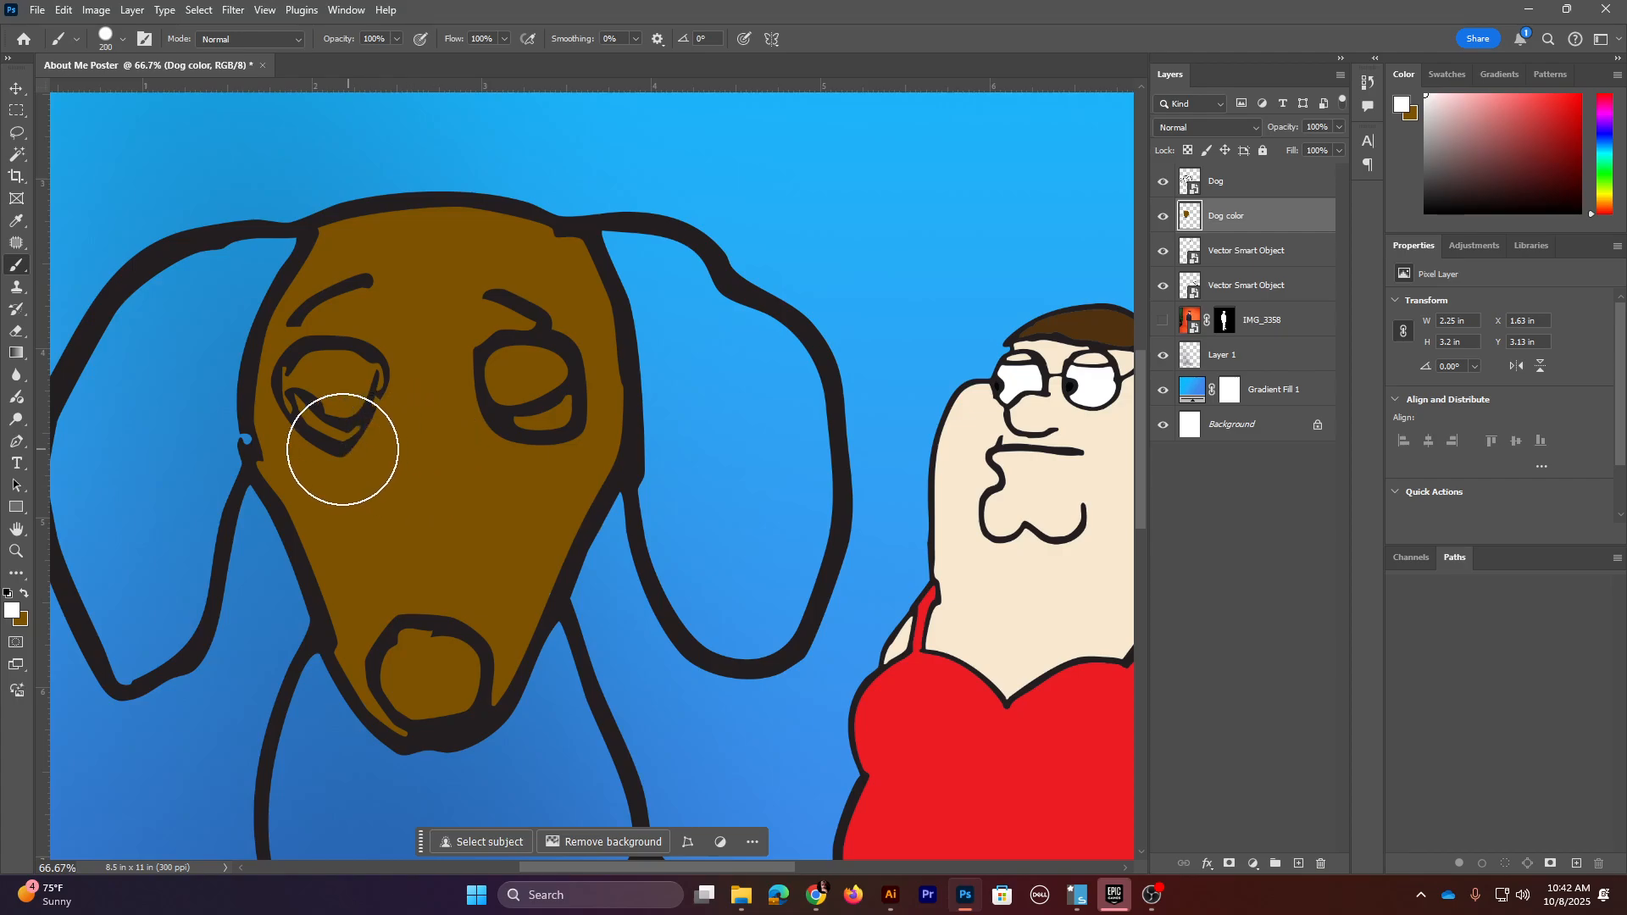
key(bracketleft)
key(bracketleft)
key(bracketleft)
key(bracketleft)
key(bracketleft)
key(bracketleft)
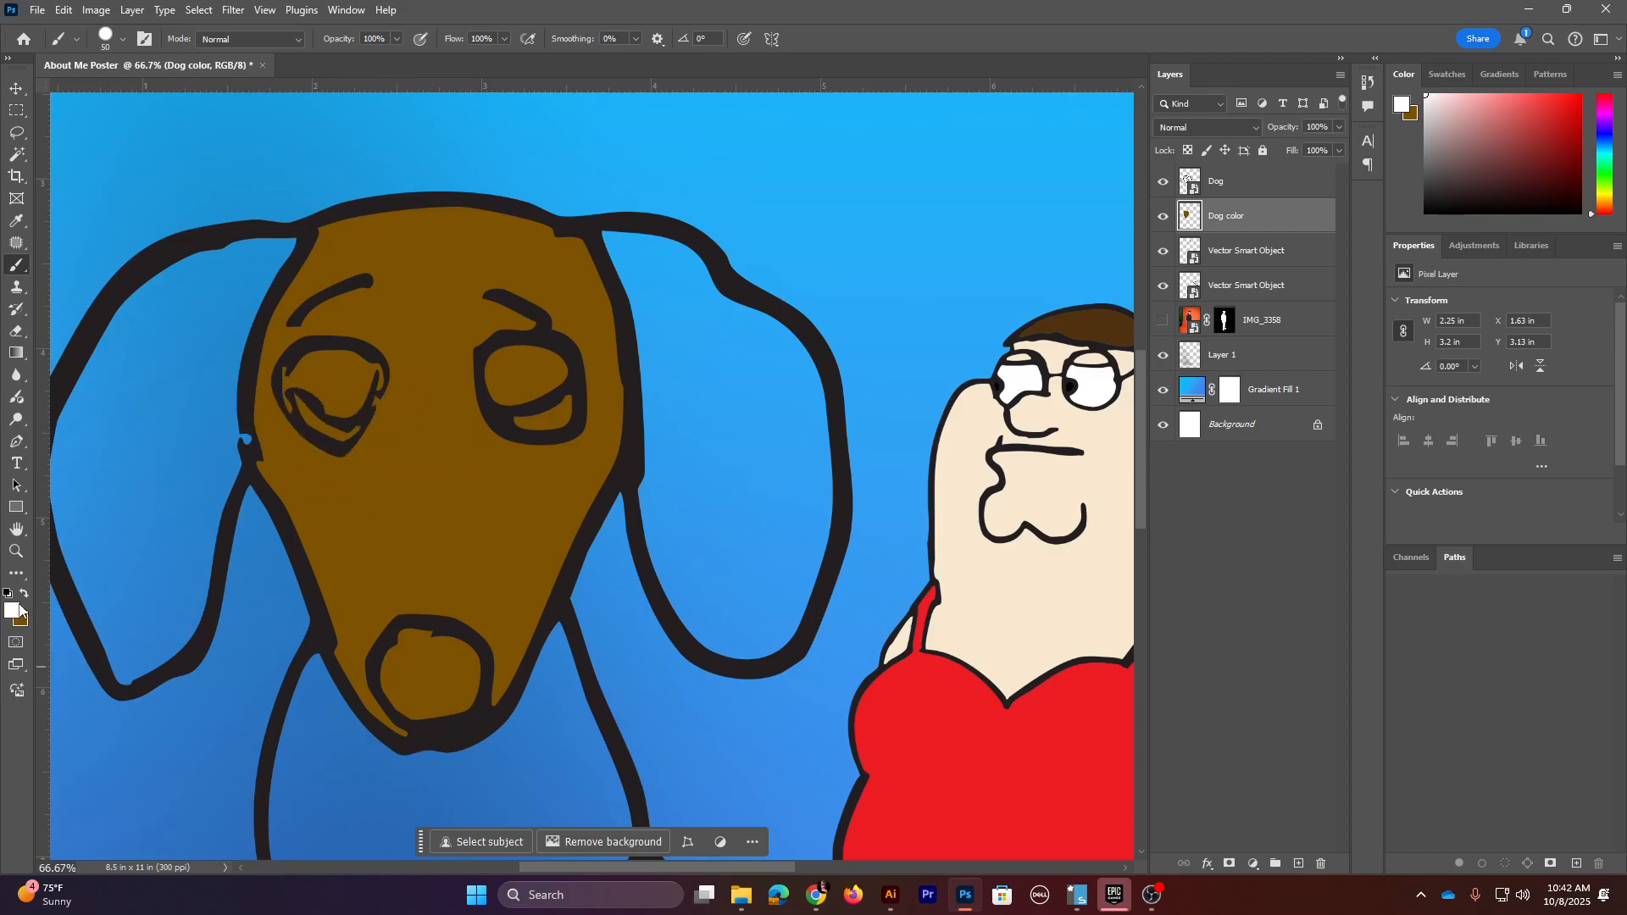
- Set the foreground colour to golden brown, #be7d00, and paint the insides of both dog eyes with a 40 px brush
key(x)
click(13, 611)
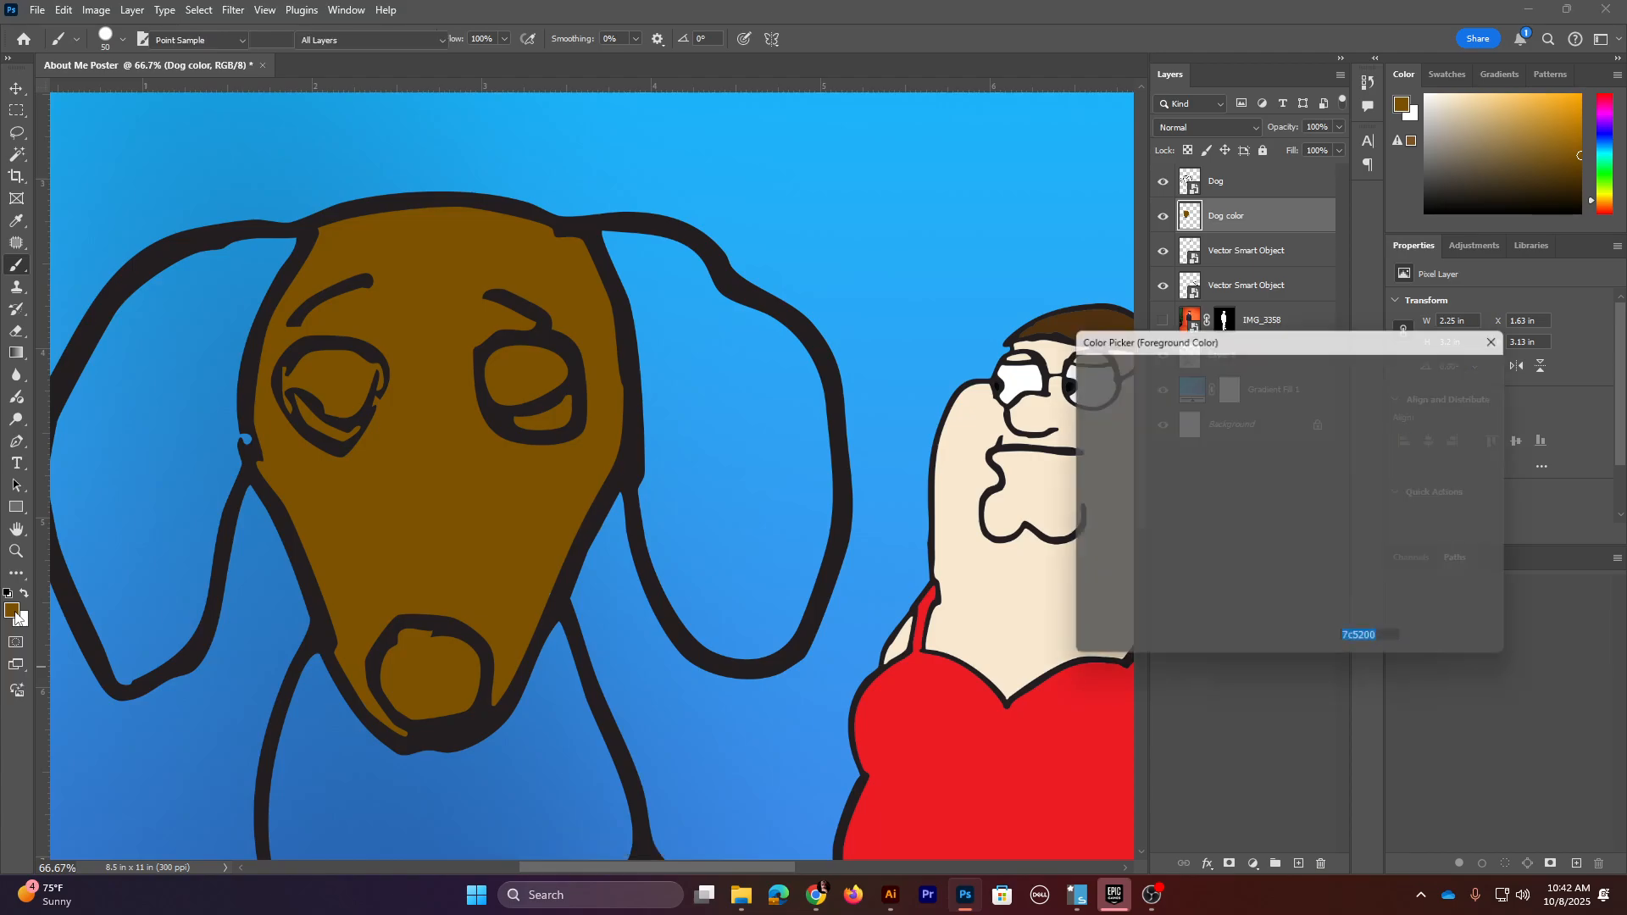
drag(1287, 490, 1305, 431)
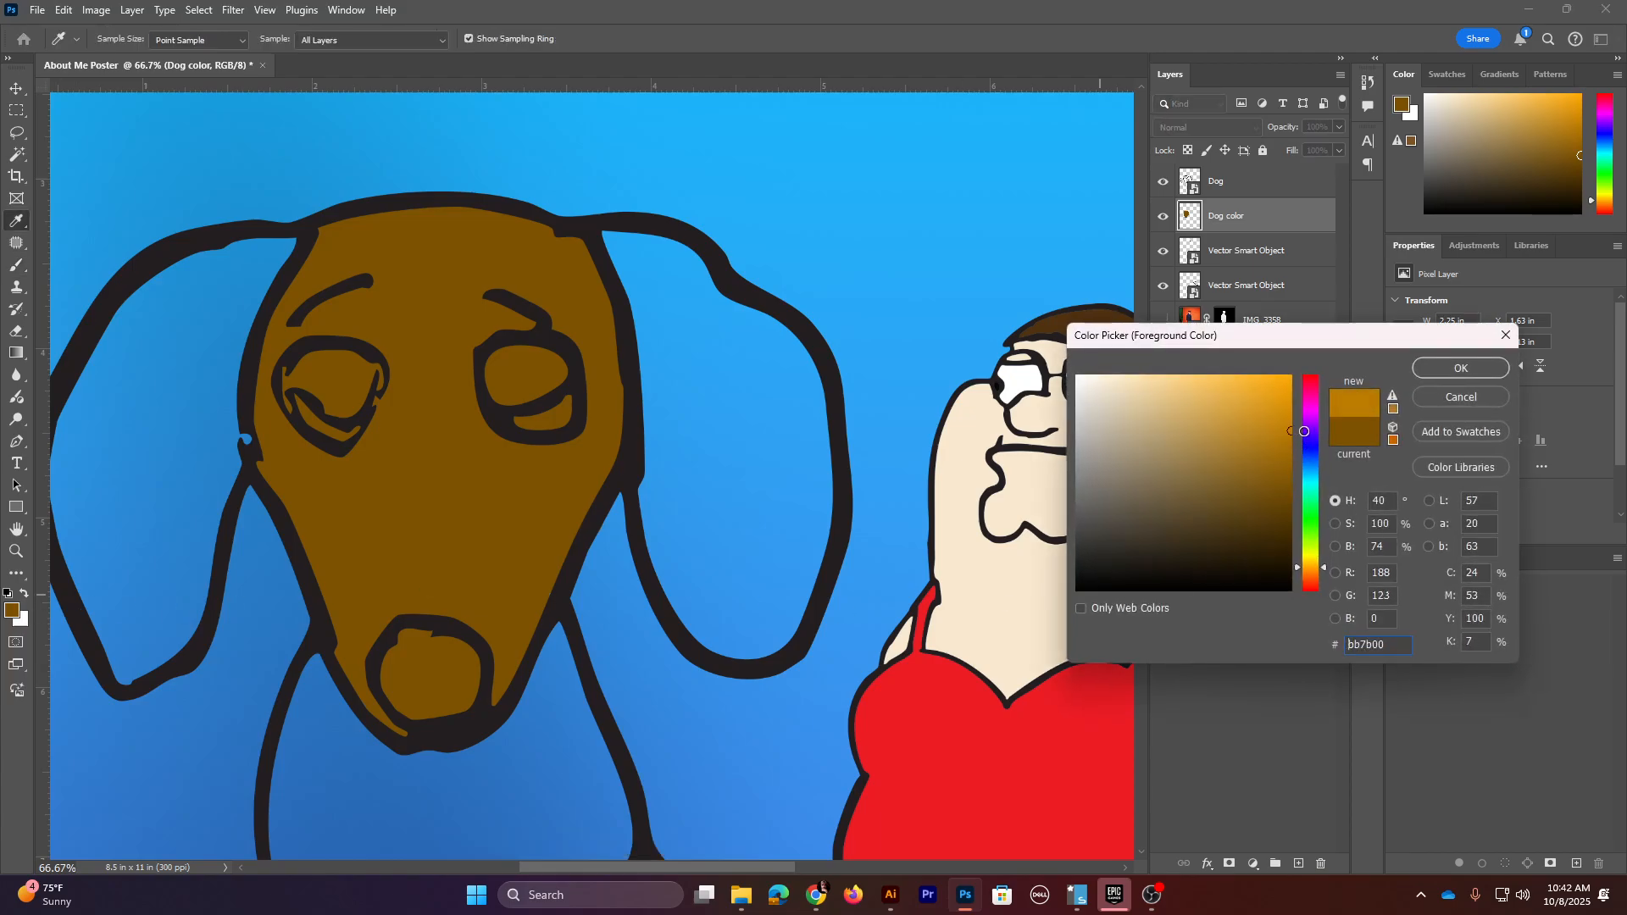
click(1433, 366)
key(b)
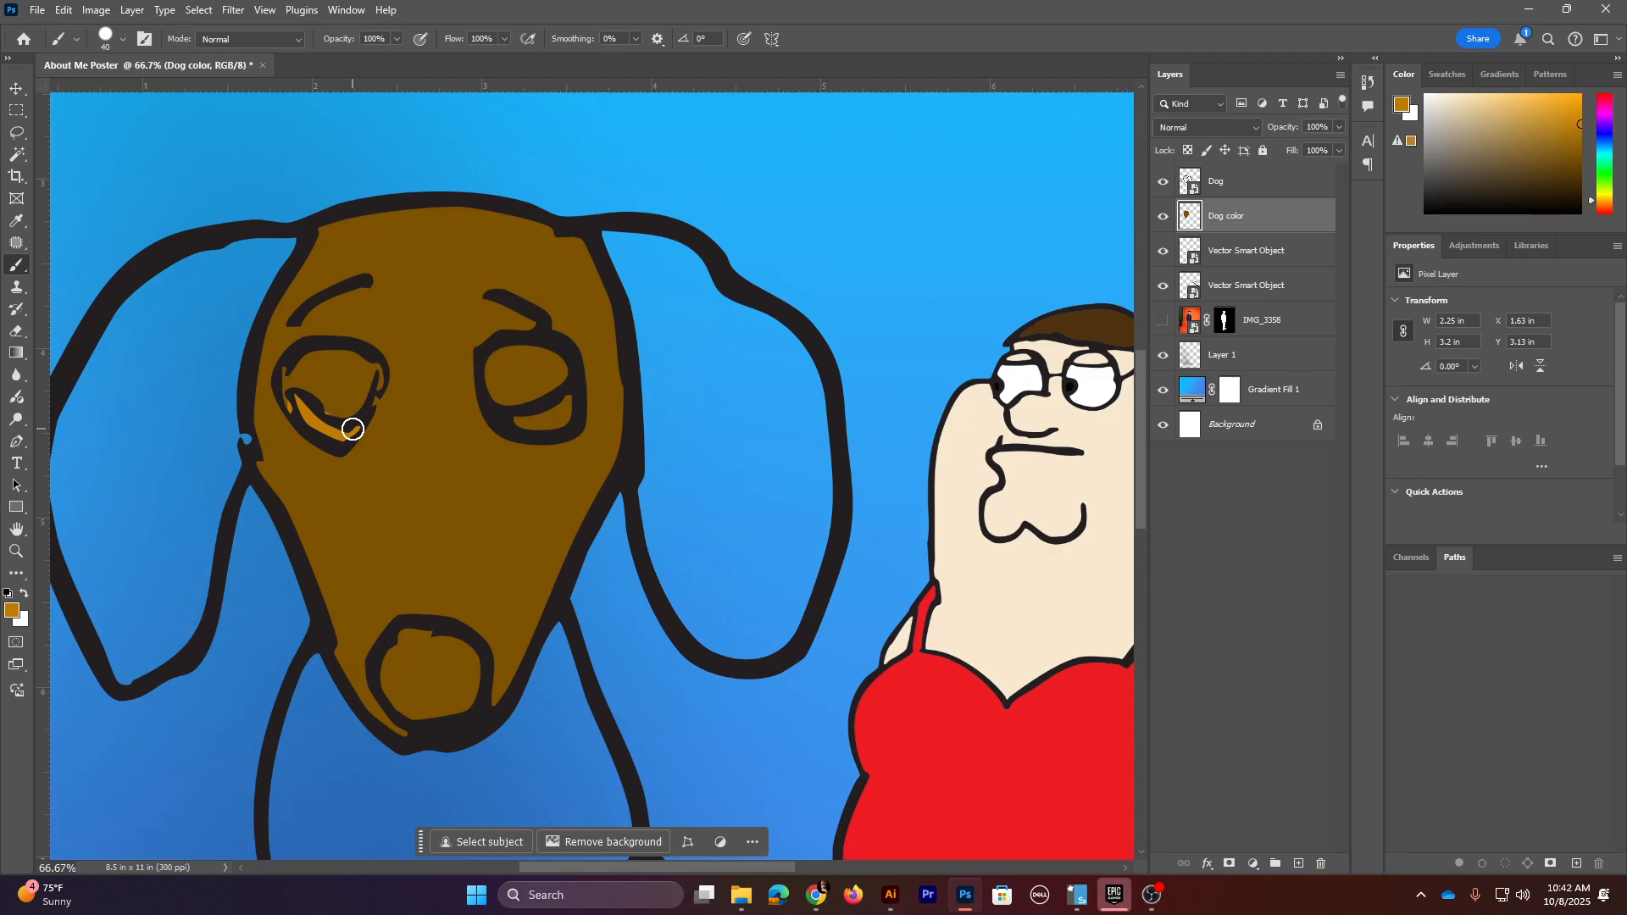
mouse_move(292, 400)
mouse_down()
mouse_move(327, 352)
mouse_move(359, 360)
mouse_move(347, 383)
mouse_up()
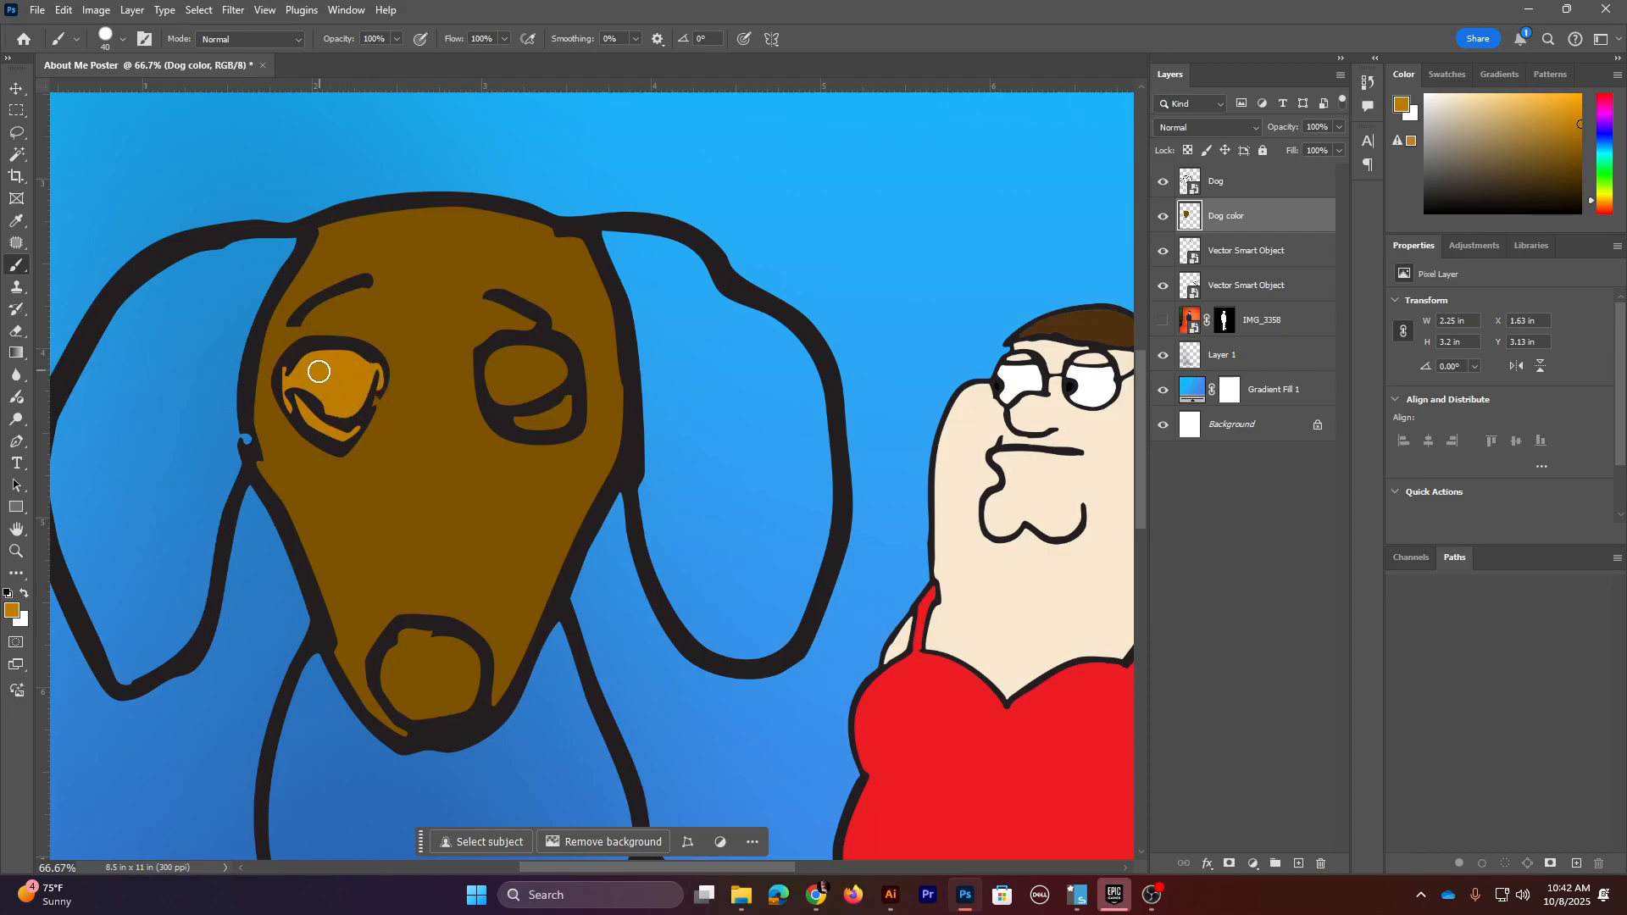
mouse_move(542, 361)
mouse_down()
mouse_move(498, 360)
mouse_move(506, 396)
mouse_move(557, 367)
mouse_up()
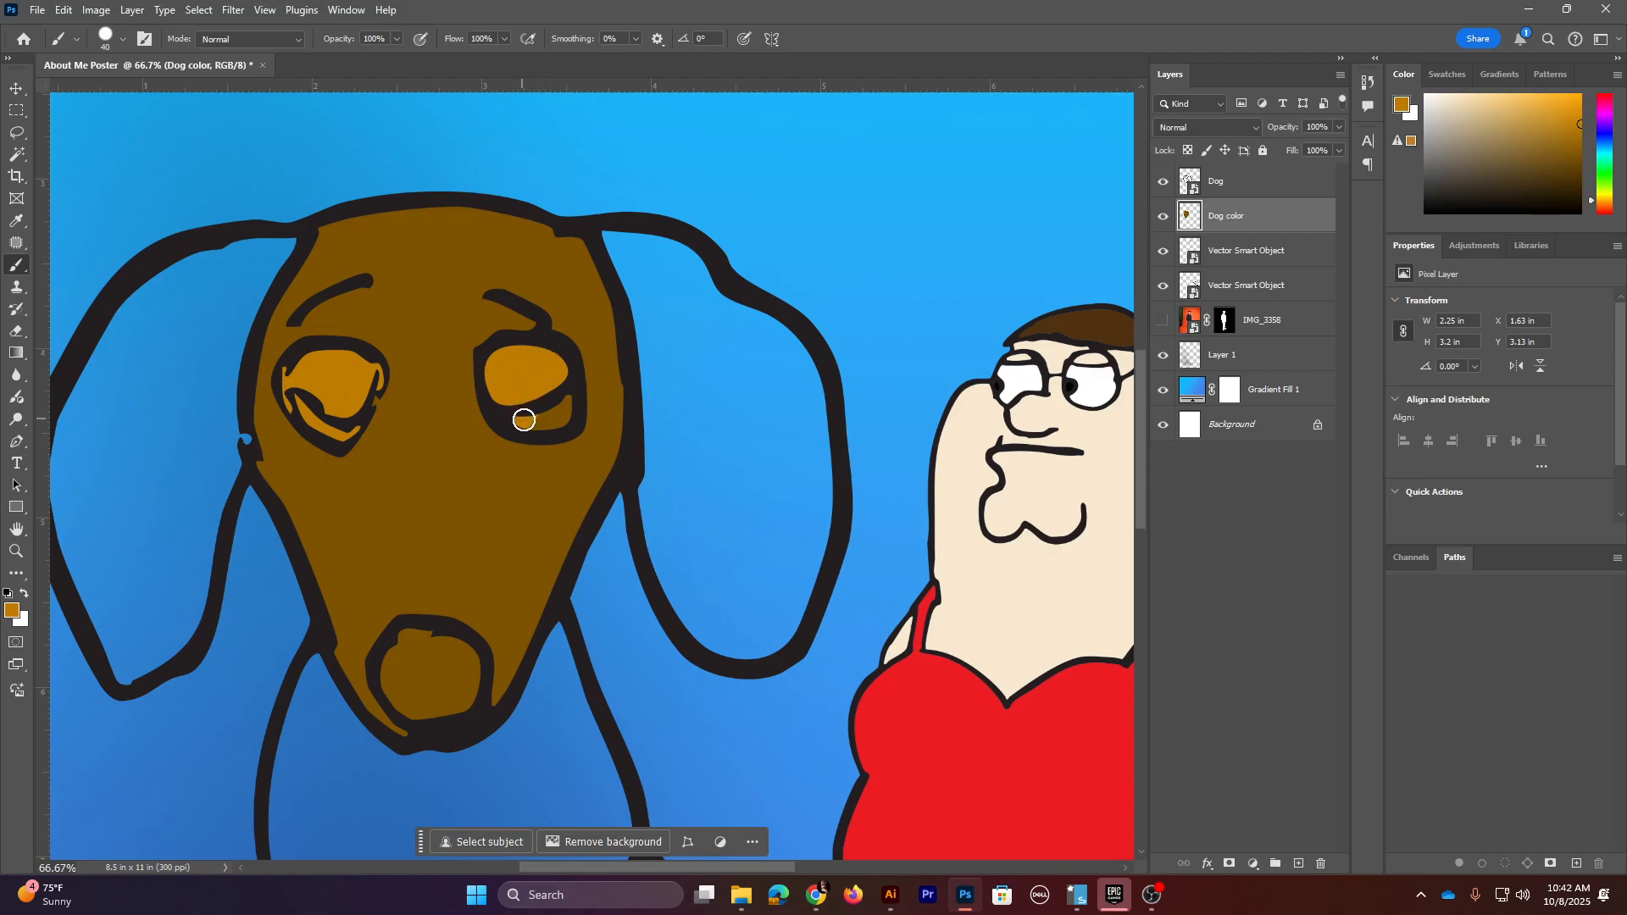
drag(524, 421, 554, 411)
- Change the foreground colour to dark brown, #443312, and paint the upper part of both dog eyes over the golden brown
click(12, 610)
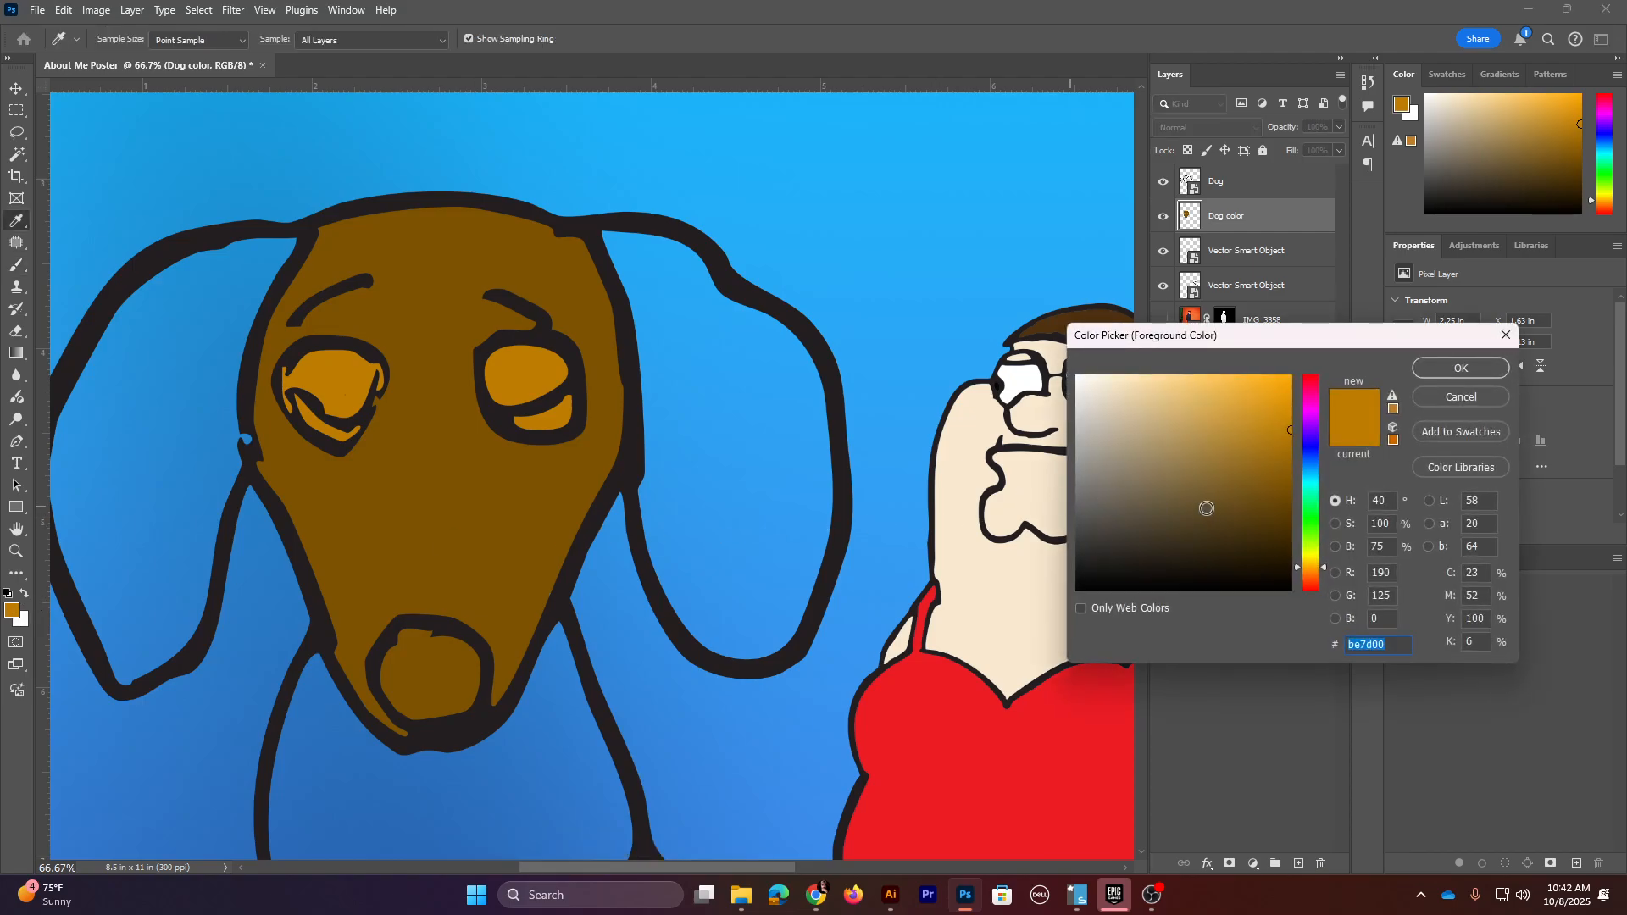
mouse_move(1207, 508)
mouse_down()
mouse_move(1263, 509)
mouse_move(1236, 534)
mouse_up()
click(1440, 372)
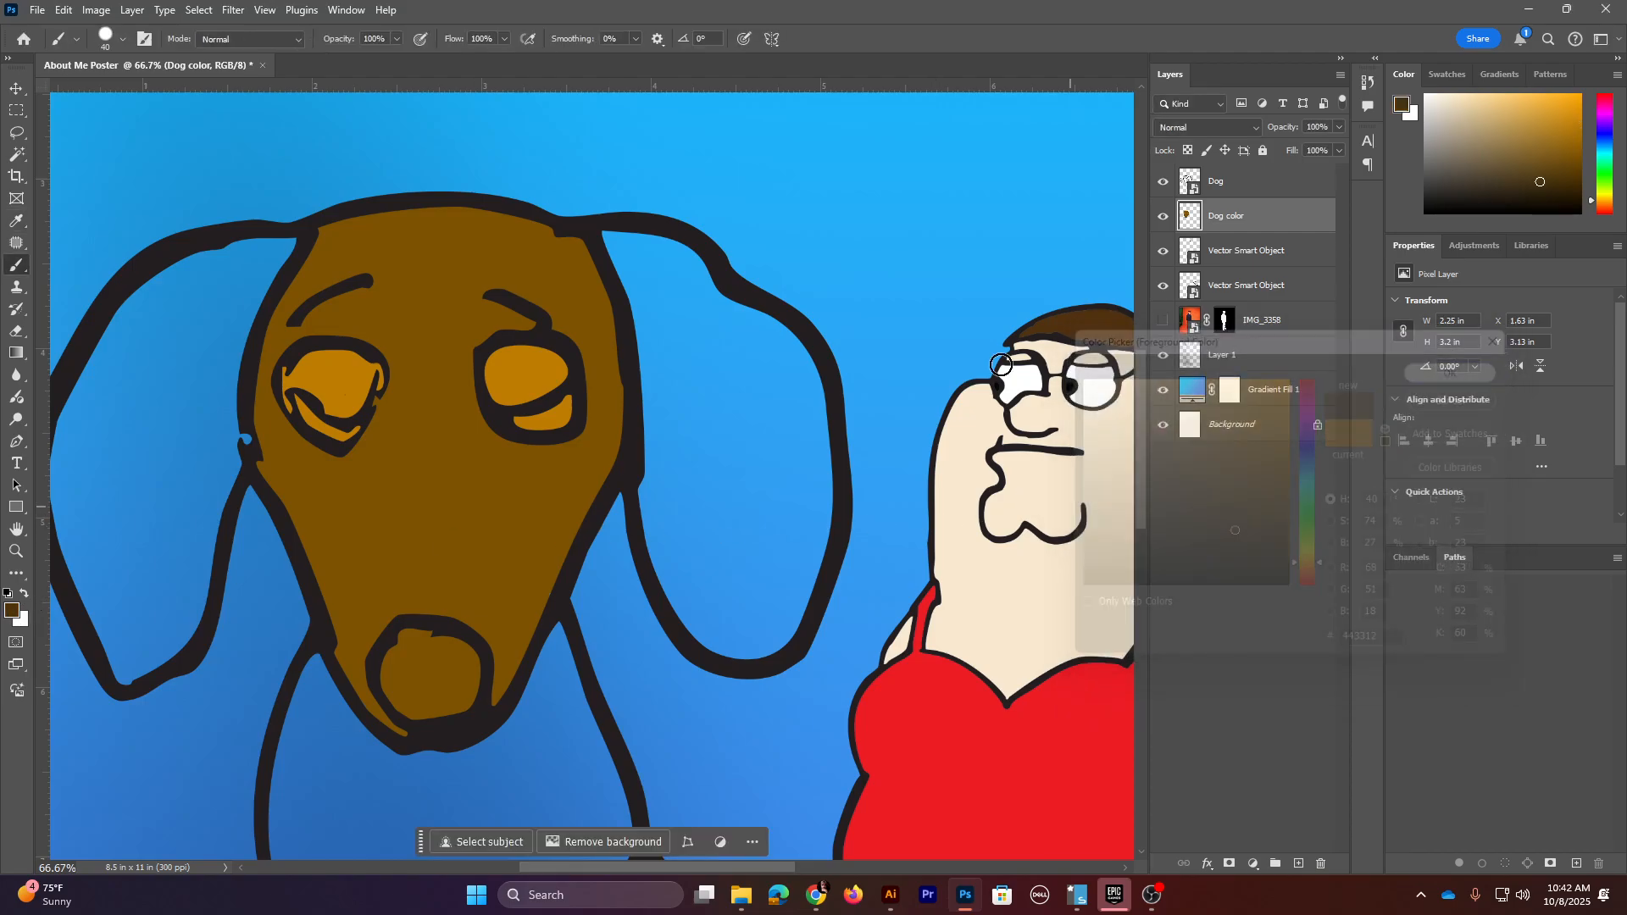
key(b)
drag(304, 373, 299, 377)
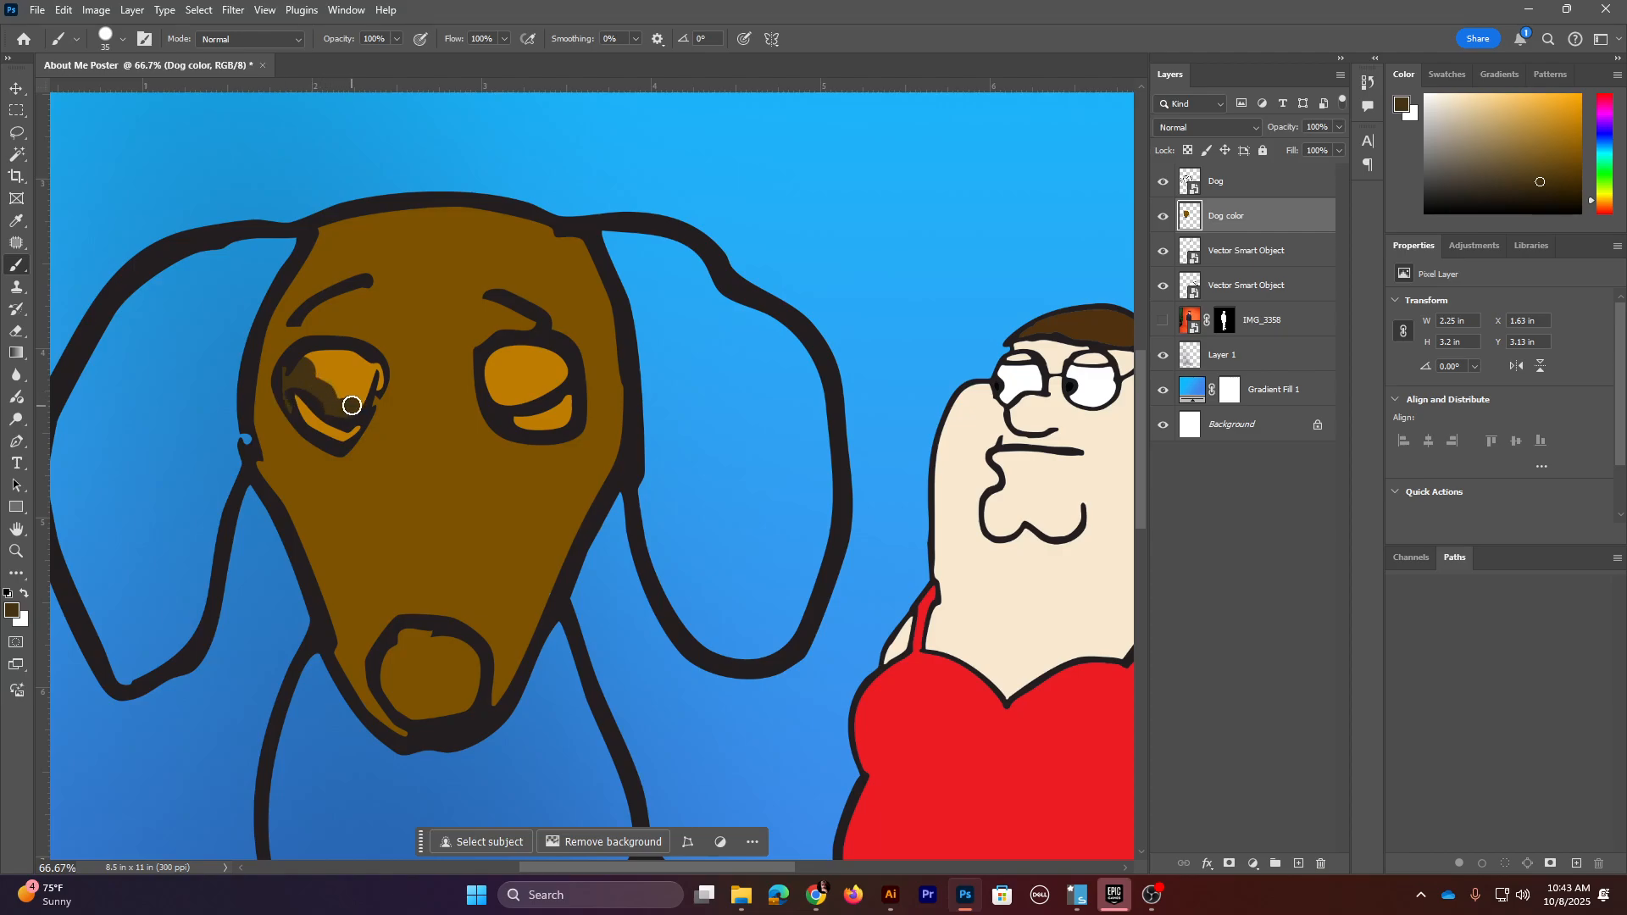
mouse_move(356, 395)
mouse_down()
mouse_move(362, 376)
mouse_move(322, 356)
mouse_move(309, 375)
mouse_move(346, 398)
mouse_move(363, 379)
mouse_up()
mouse_move(536, 363)
mouse_down()
mouse_move(496, 354)
mouse_move(492, 392)
mouse_move(553, 377)
mouse_move(547, 356)
mouse_move(513, 357)
mouse_move(556, 374)
mouse_up()
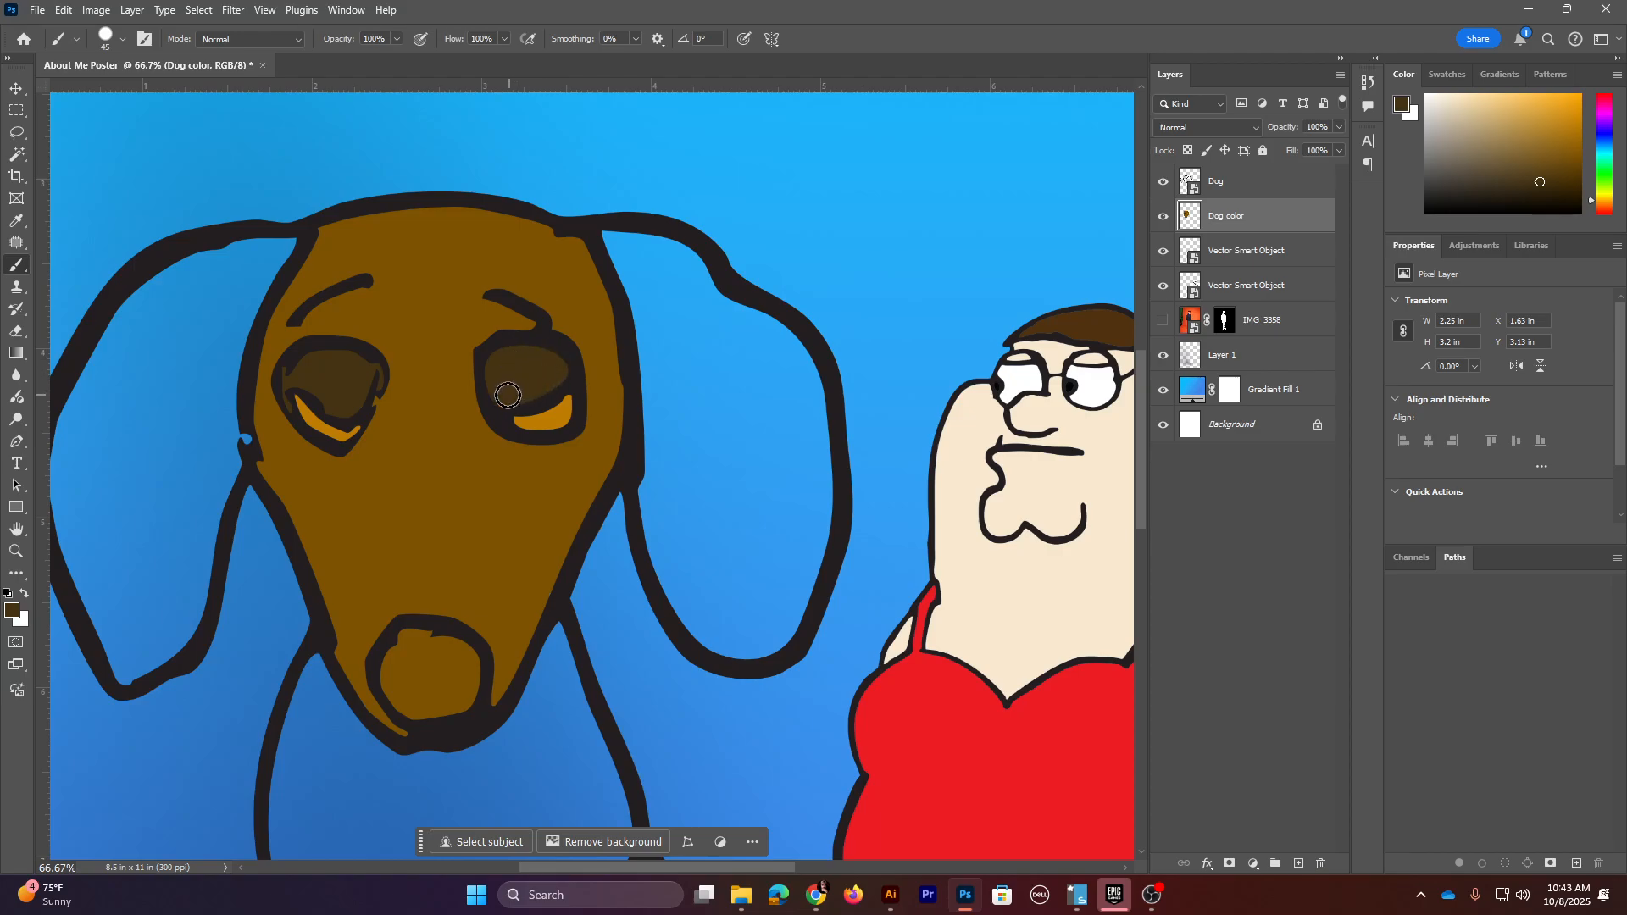
- Set the foreground colour to near-black brown, #201b12, and fill the dog's nose using the brush
click(14, 611)
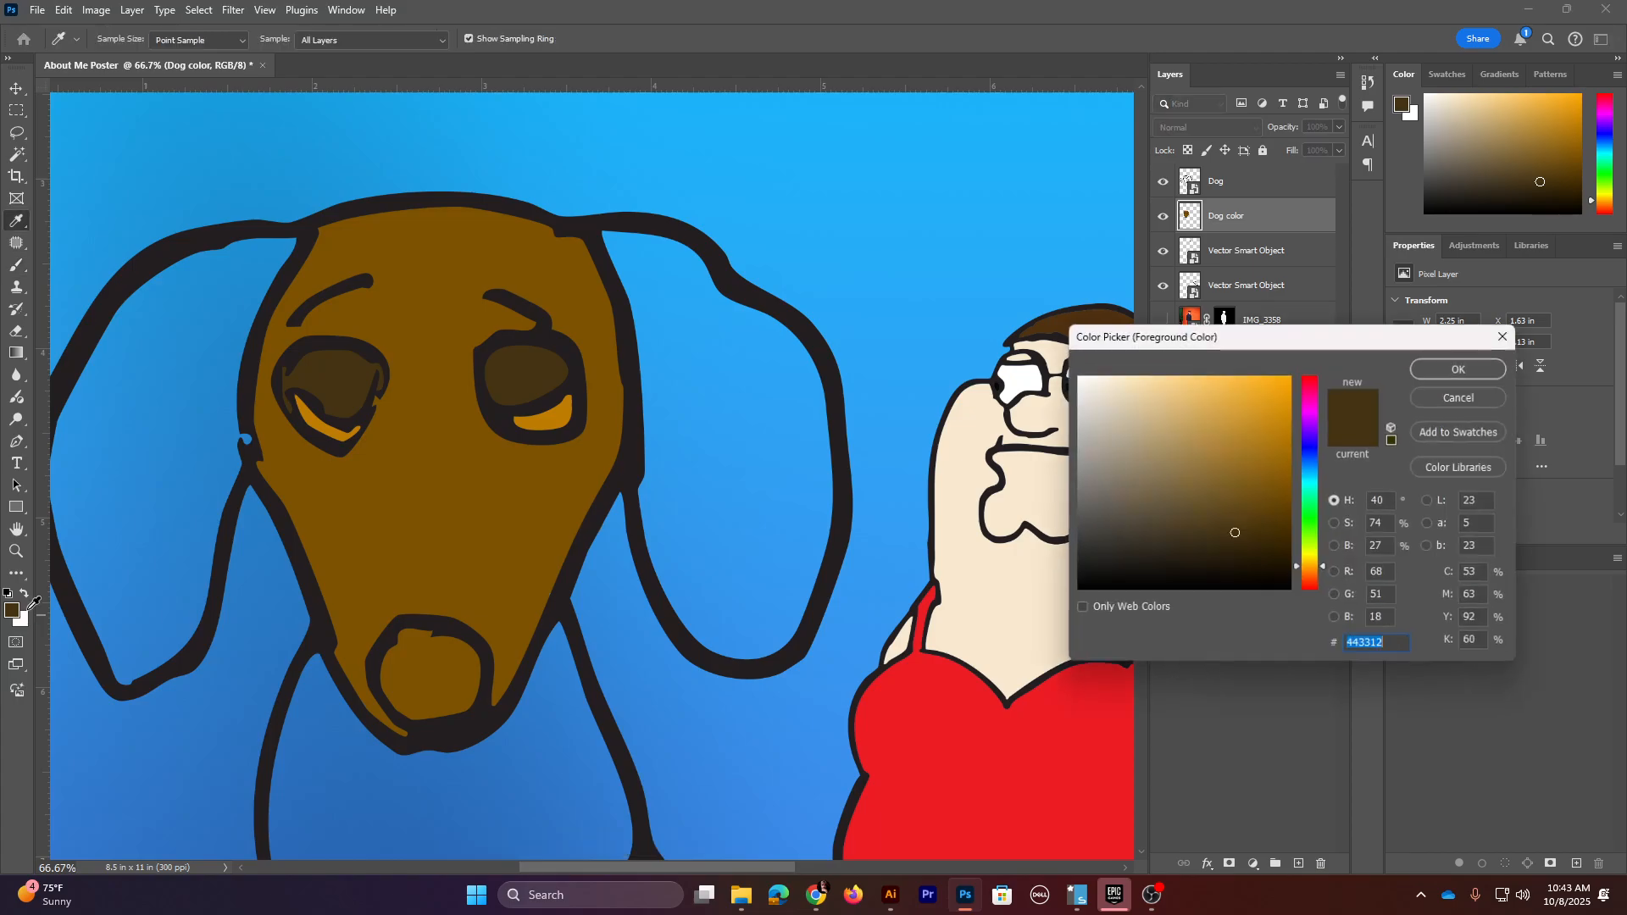
drag(1163, 573, 1171, 564)
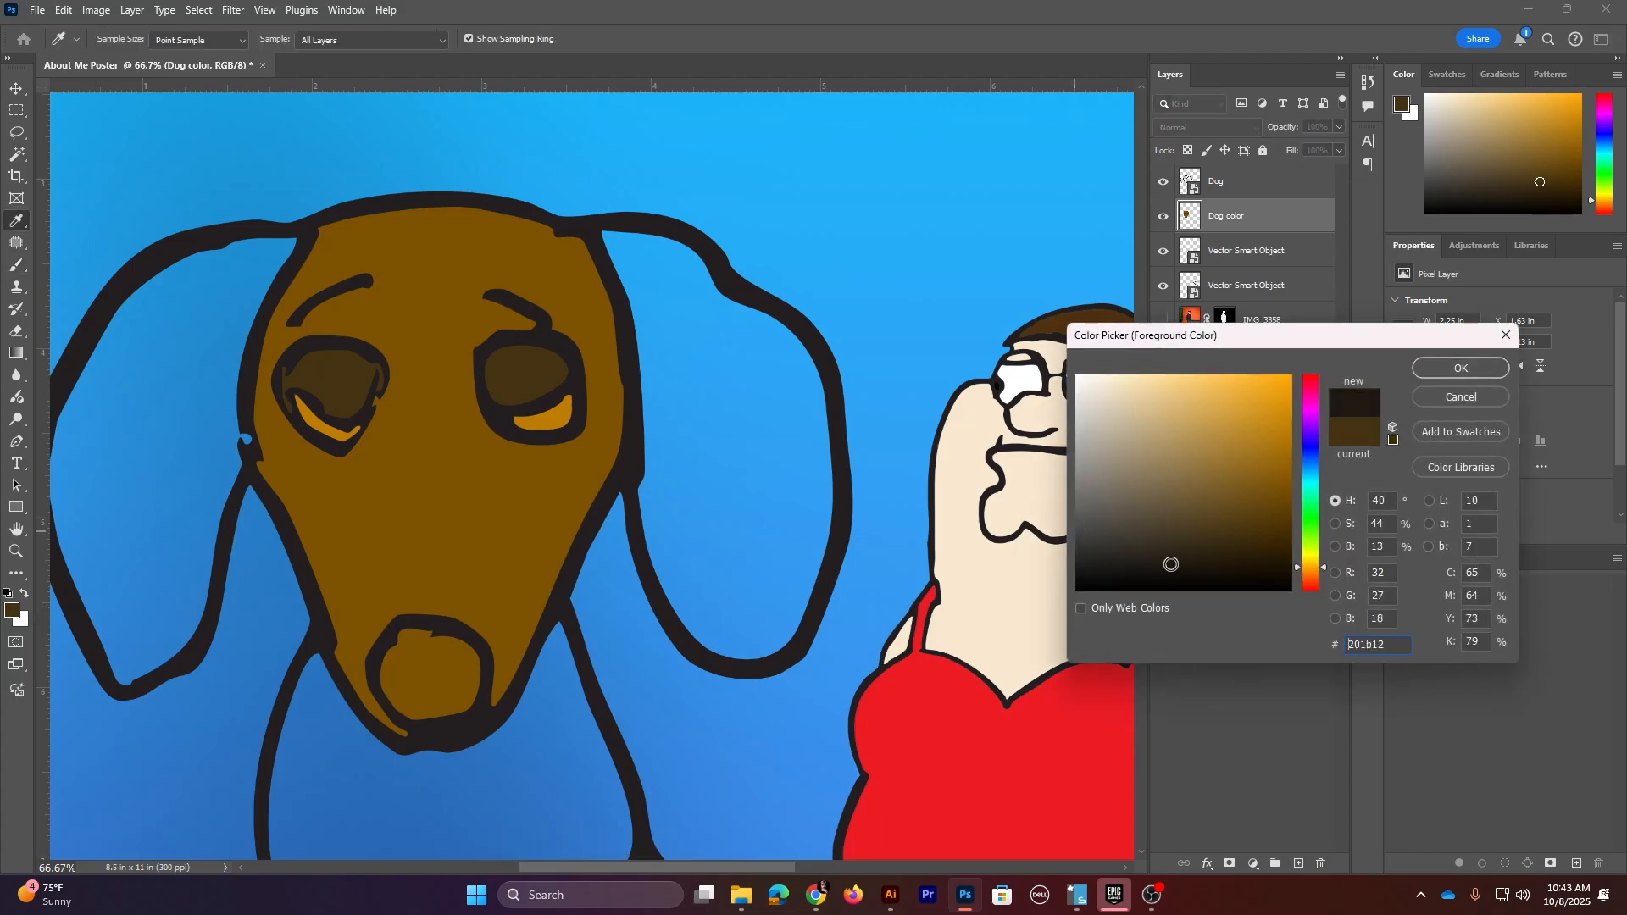
click(1460, 369)
click(427, 650)
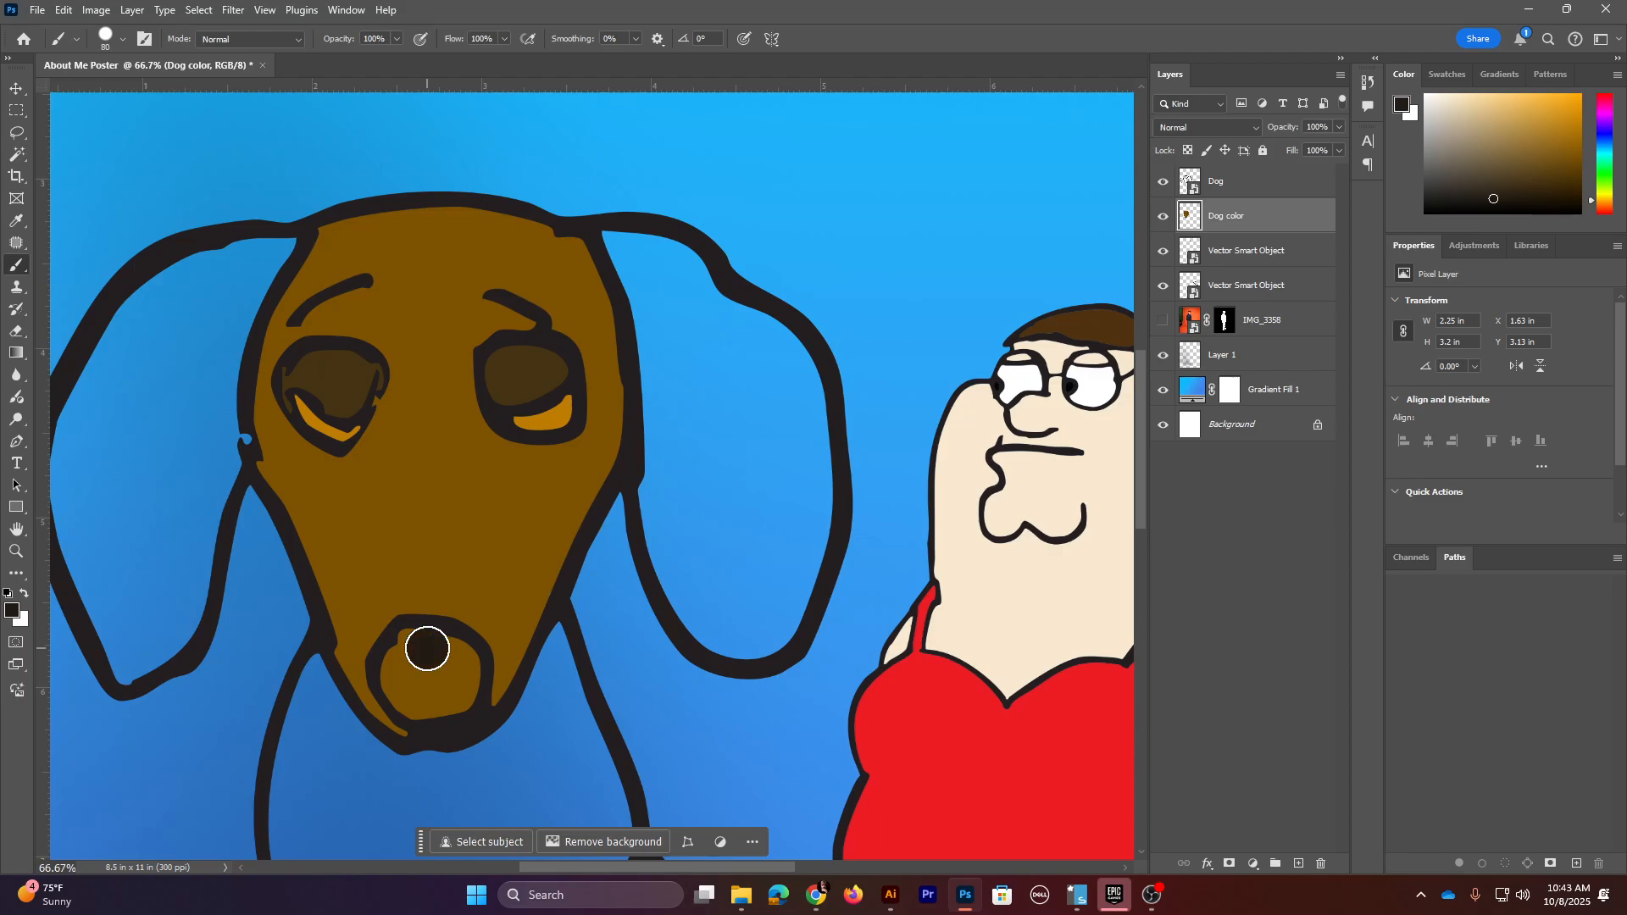
mouse_move(427, 650)
mouse_down()
mouse_move(392, 672)
mouse_move(411, 698)
mouse_move(450, 683)
mouse_move(461, 657)
mouse_move(429, 667)
mouse_move(443, 653)
mouse_up()
- Make white the foreground colour and paint the upper part of the dog's left-hand ear, enlarging the brush to 175 px
drag(393, 502, 587, 563)
click(25, 595)
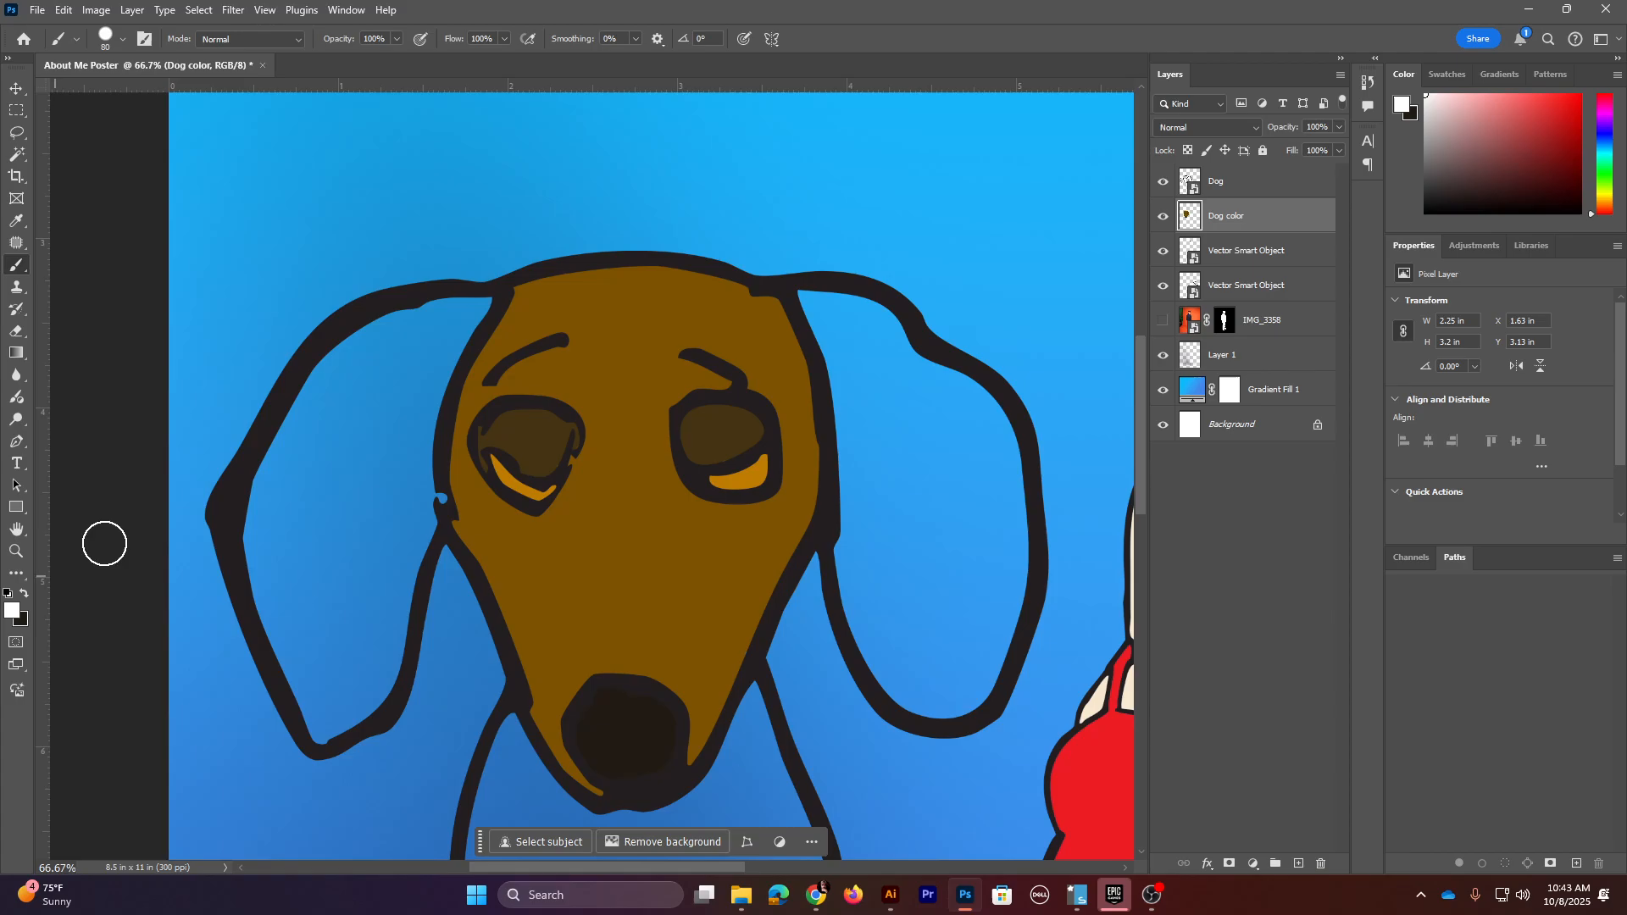
mouse_move(476, 307)
mouse_down()
mouse_move(347, 349)
mouse_move(377, 331)
mouse_move(316, 387)
mouse_move(334, 366)
mouse_move(274, 470)
mouse_move(353, 426)
mouse_move(413, 370)
mouse_move(355, 390)
mouse_move(460, 322)
mouse_move(390, 390)
mouse_move(399, 450)
mouse_move(404, 403)
mouse_move(372, 453)
mouse_move(290, 463)
mouse_move(280, 532)
mouse_move(367, 454)
mouse_move(291, 517)
mouse_up()
key(bracketright)
key(bracketright)
key(bracketright)
key(bracketright)
key(bracketright)
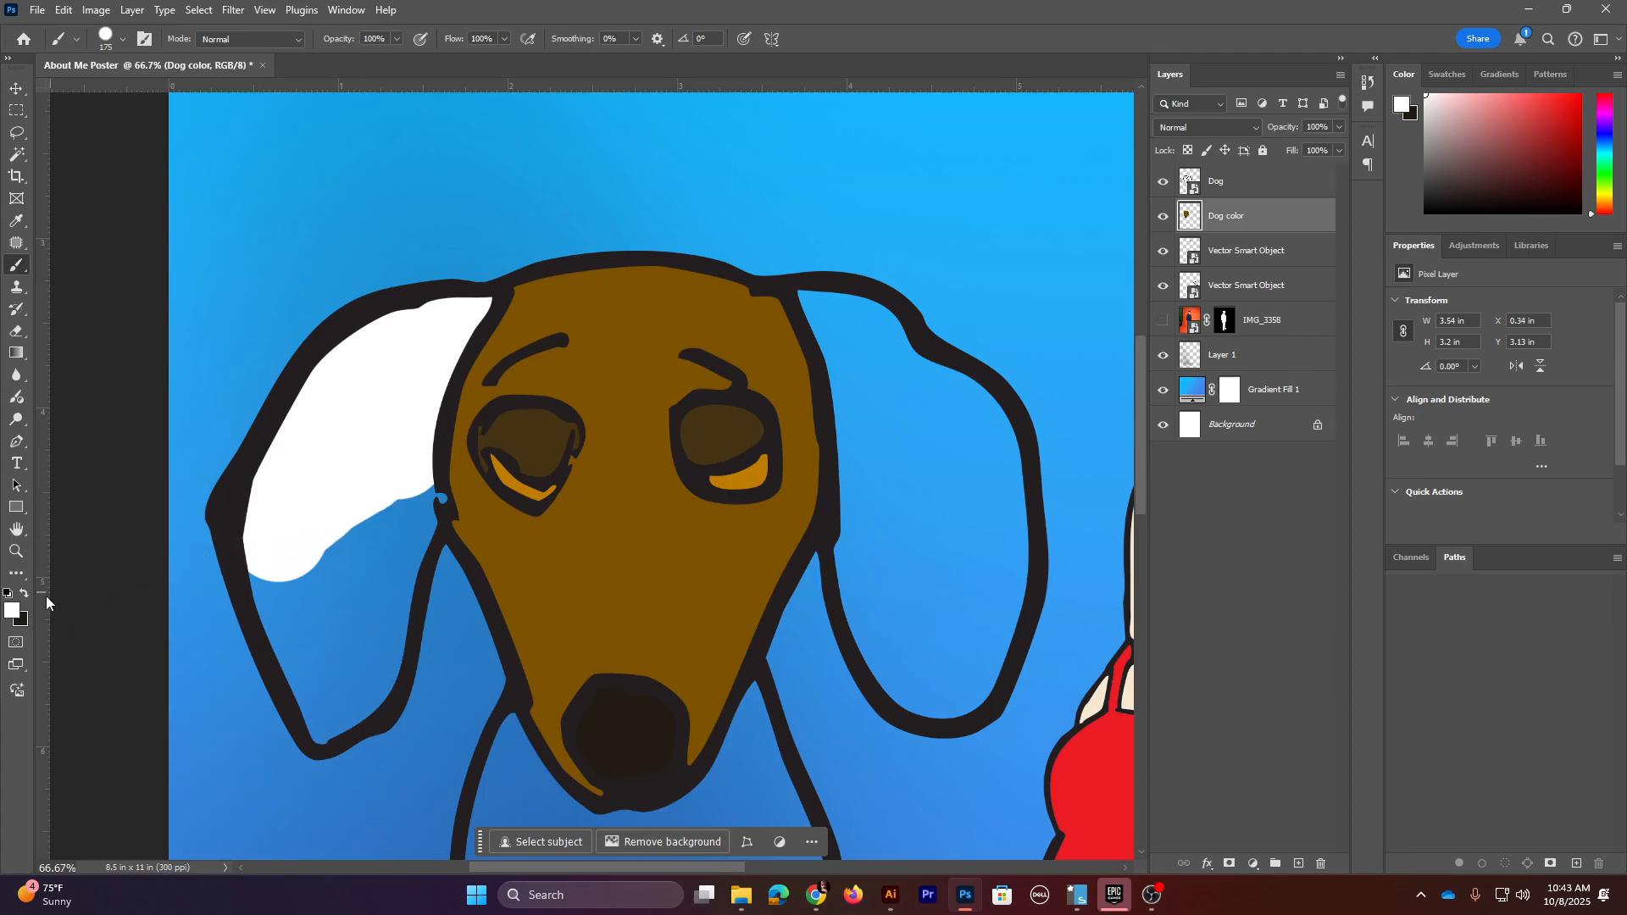
- Sample the brown of the dog's face and paint the lower part of the left-hand ear, undoing the first stroke
key(i)
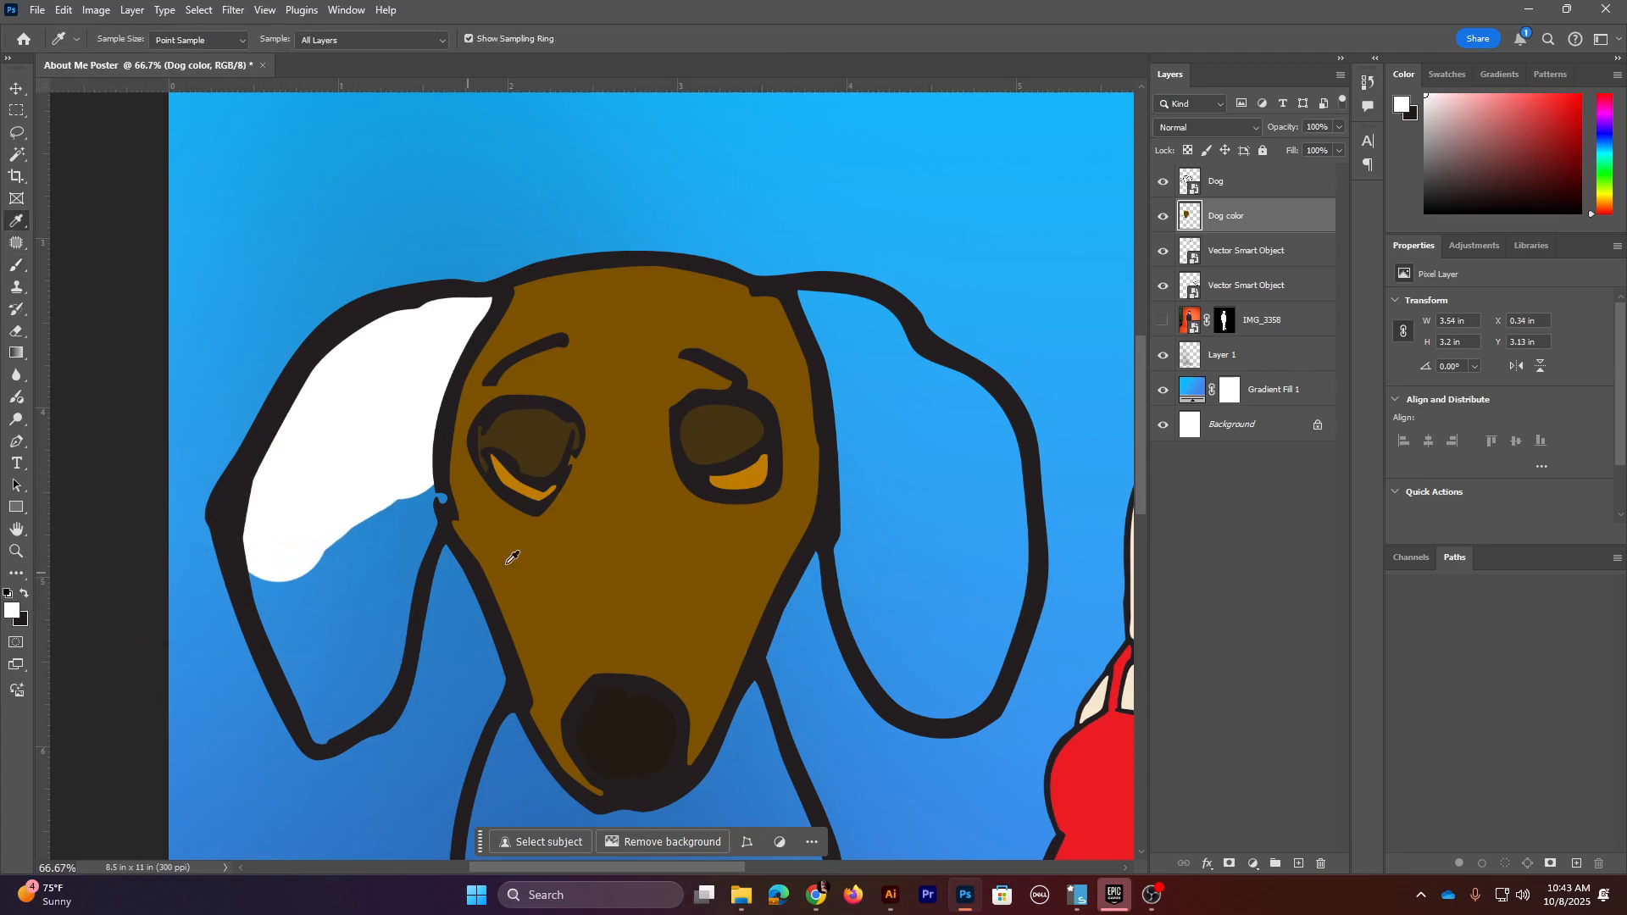
click(510, 562)
key(b)
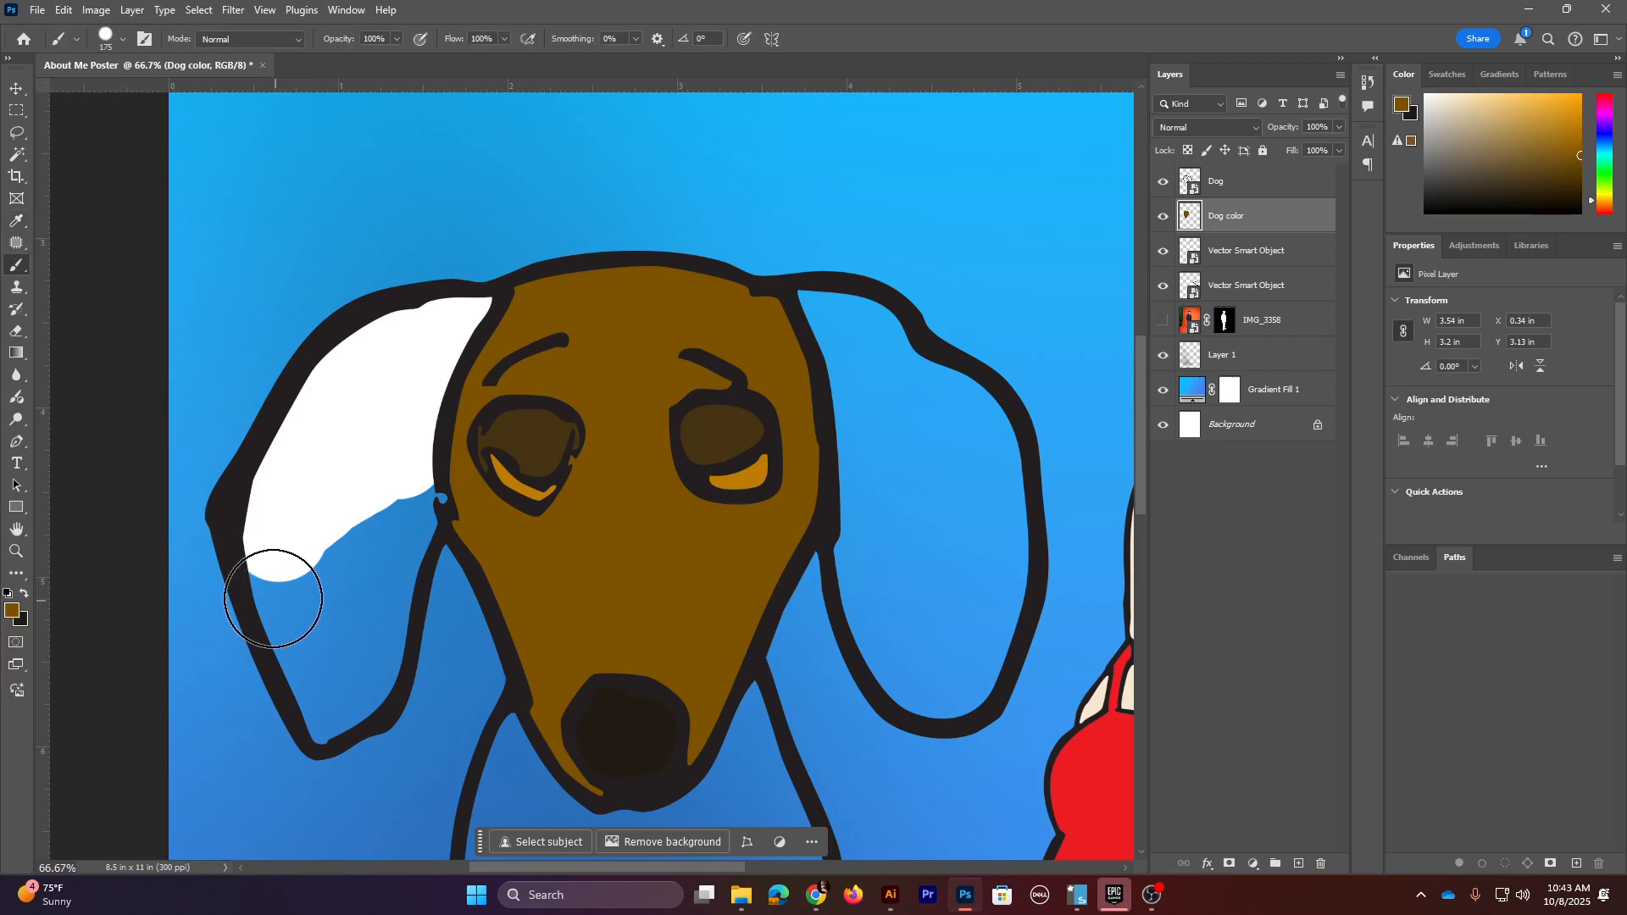
mouse_move(276, 582)
mouse_down()
mouse_move(291, 570)
mouse_move(316, 695)
mouse_up()
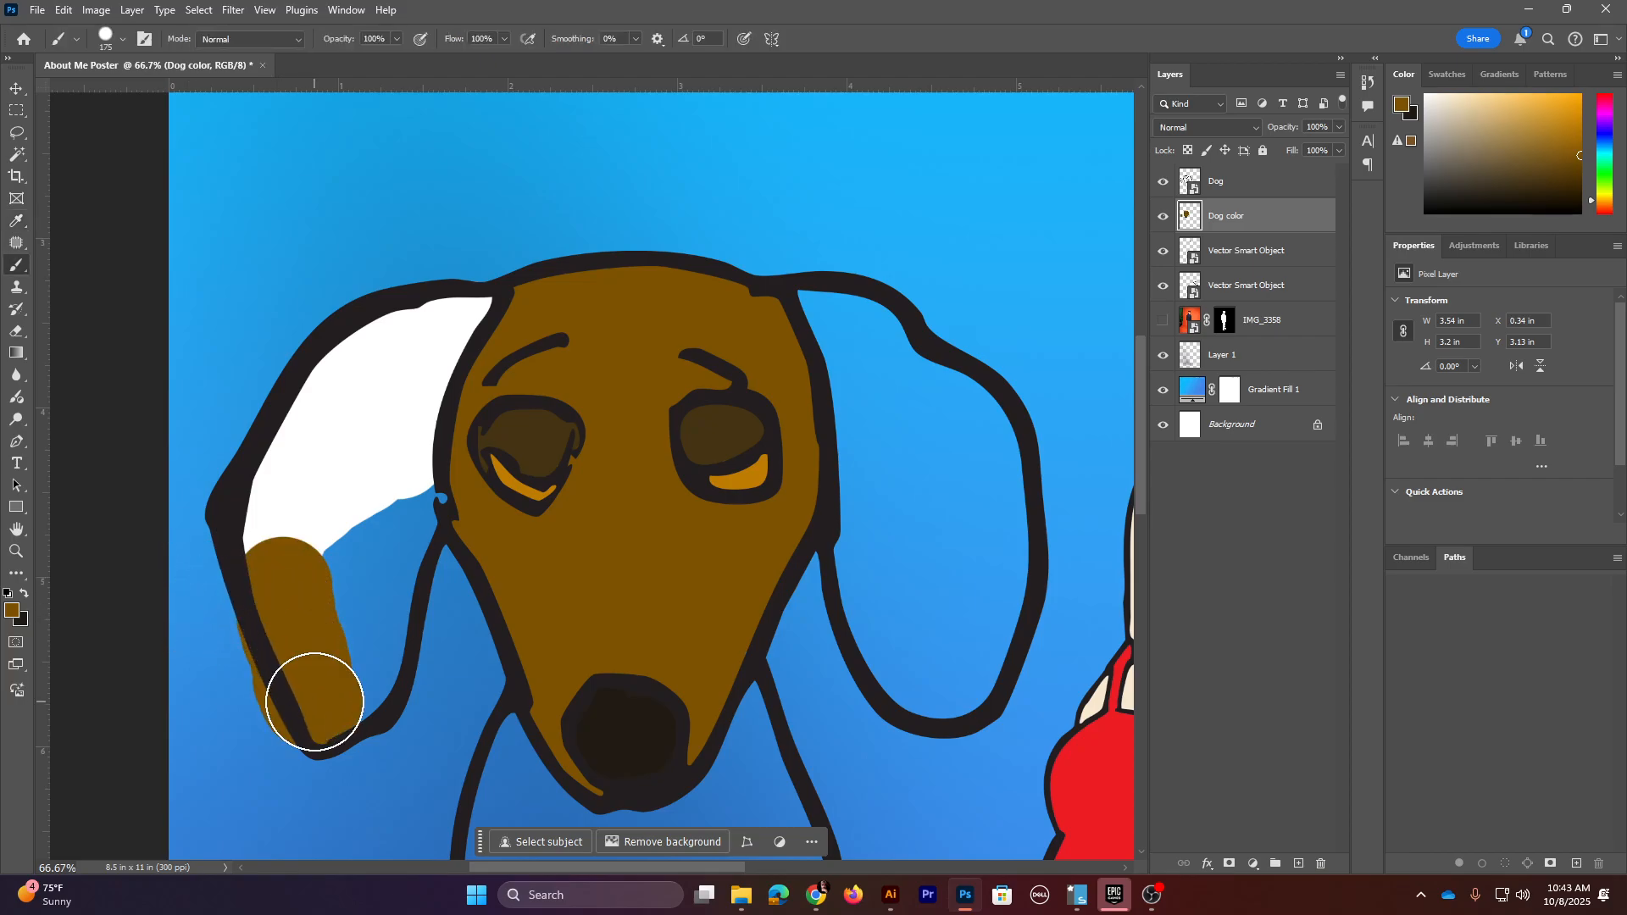
key(ctrl+z)
mouse_move(285, 583)
mouse_down()
mouse_move(333, 700)
mouse_move(382, 612)
mouse_move(402, 504)
mouse_move(343, 571)
mouse_move(257, 542)
mouse_up()
- Reduce the brush and paint a curved brown patch on the white part of the left-hand ear
key(bracketleft)
key(bracketleft)
key(bracketleft)
key(bracketleft)
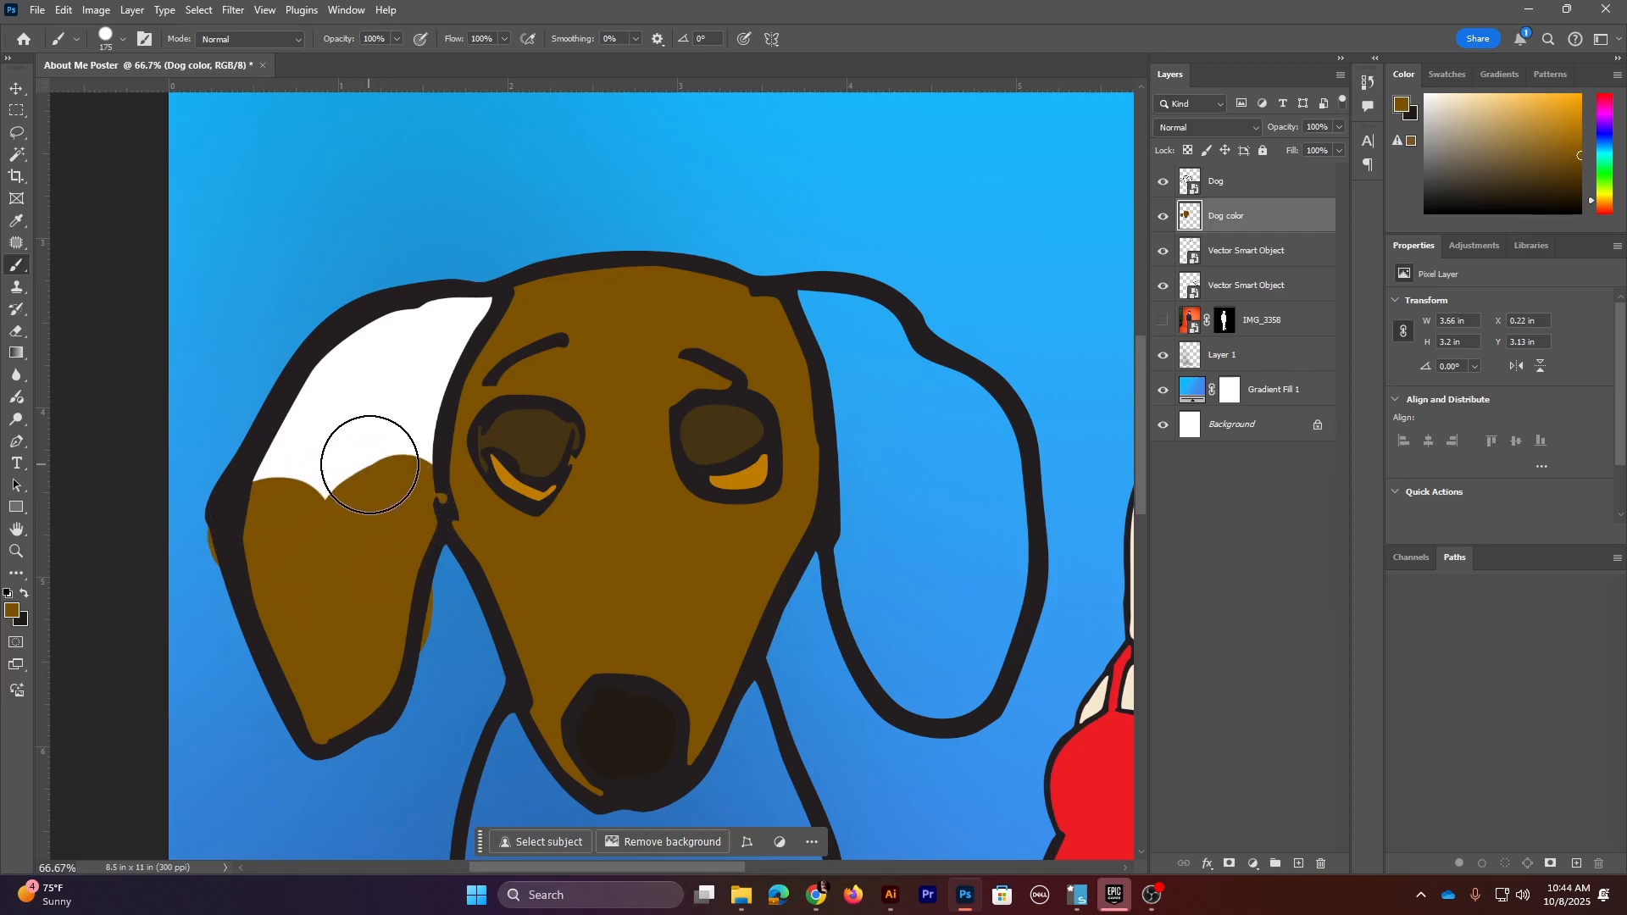
drag(408, 341, 366, 398)
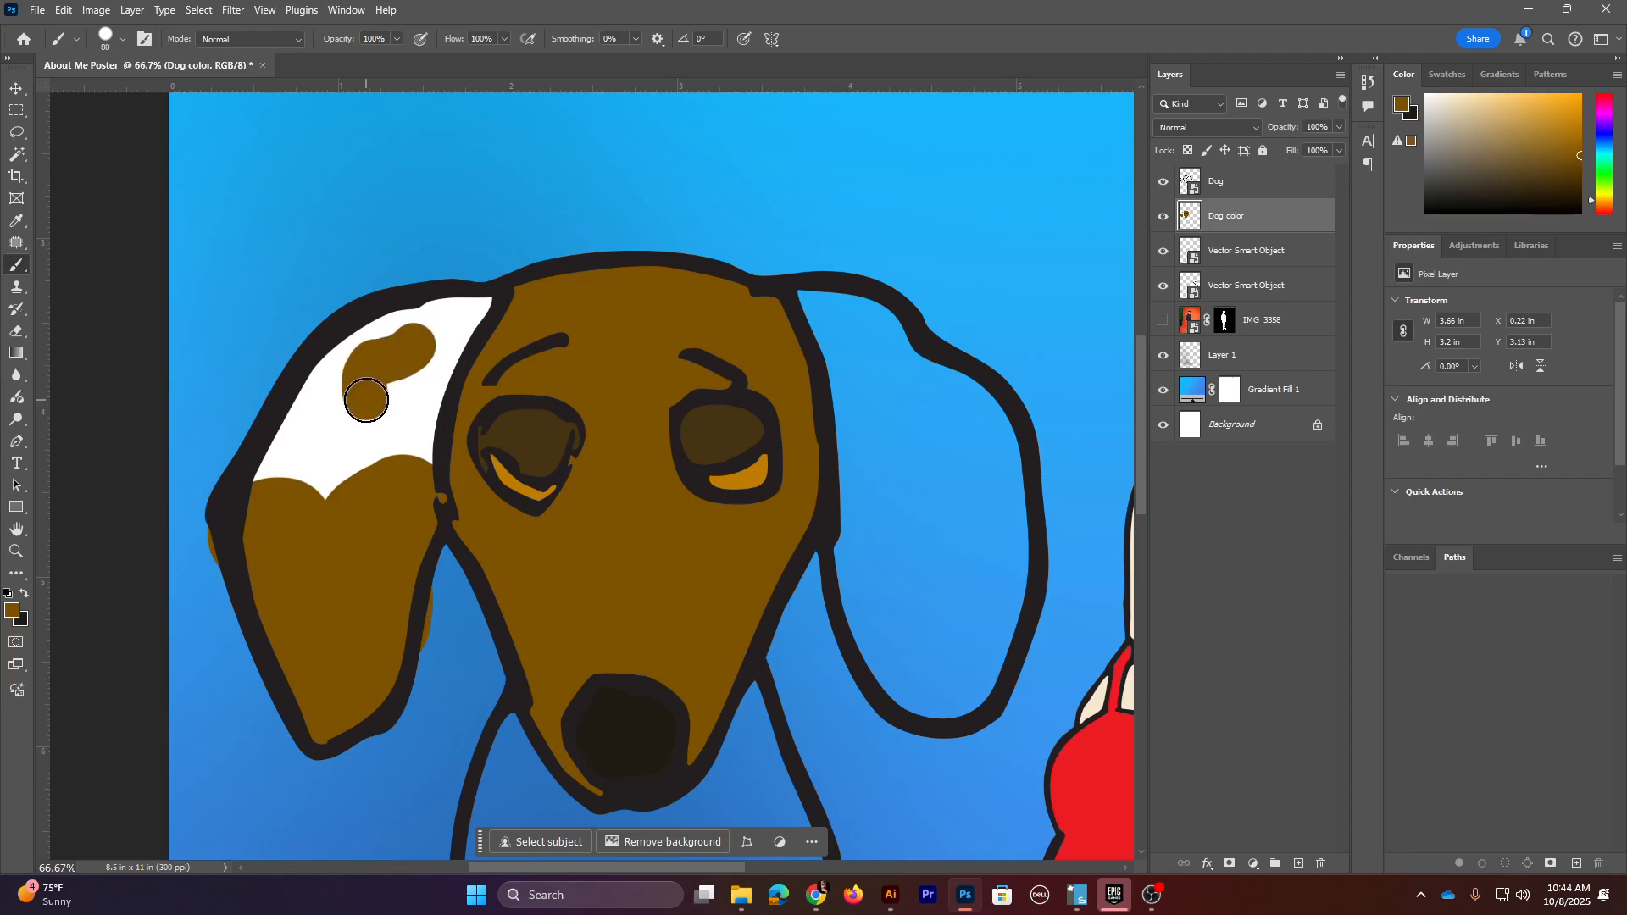
key(bracketleft)
- Erase the brown paint outside both edges of the left-hand ear's outline, reducing the eraser to 60 px for the inner side
click(16, 331)
drag(175, 534, 188, 597)
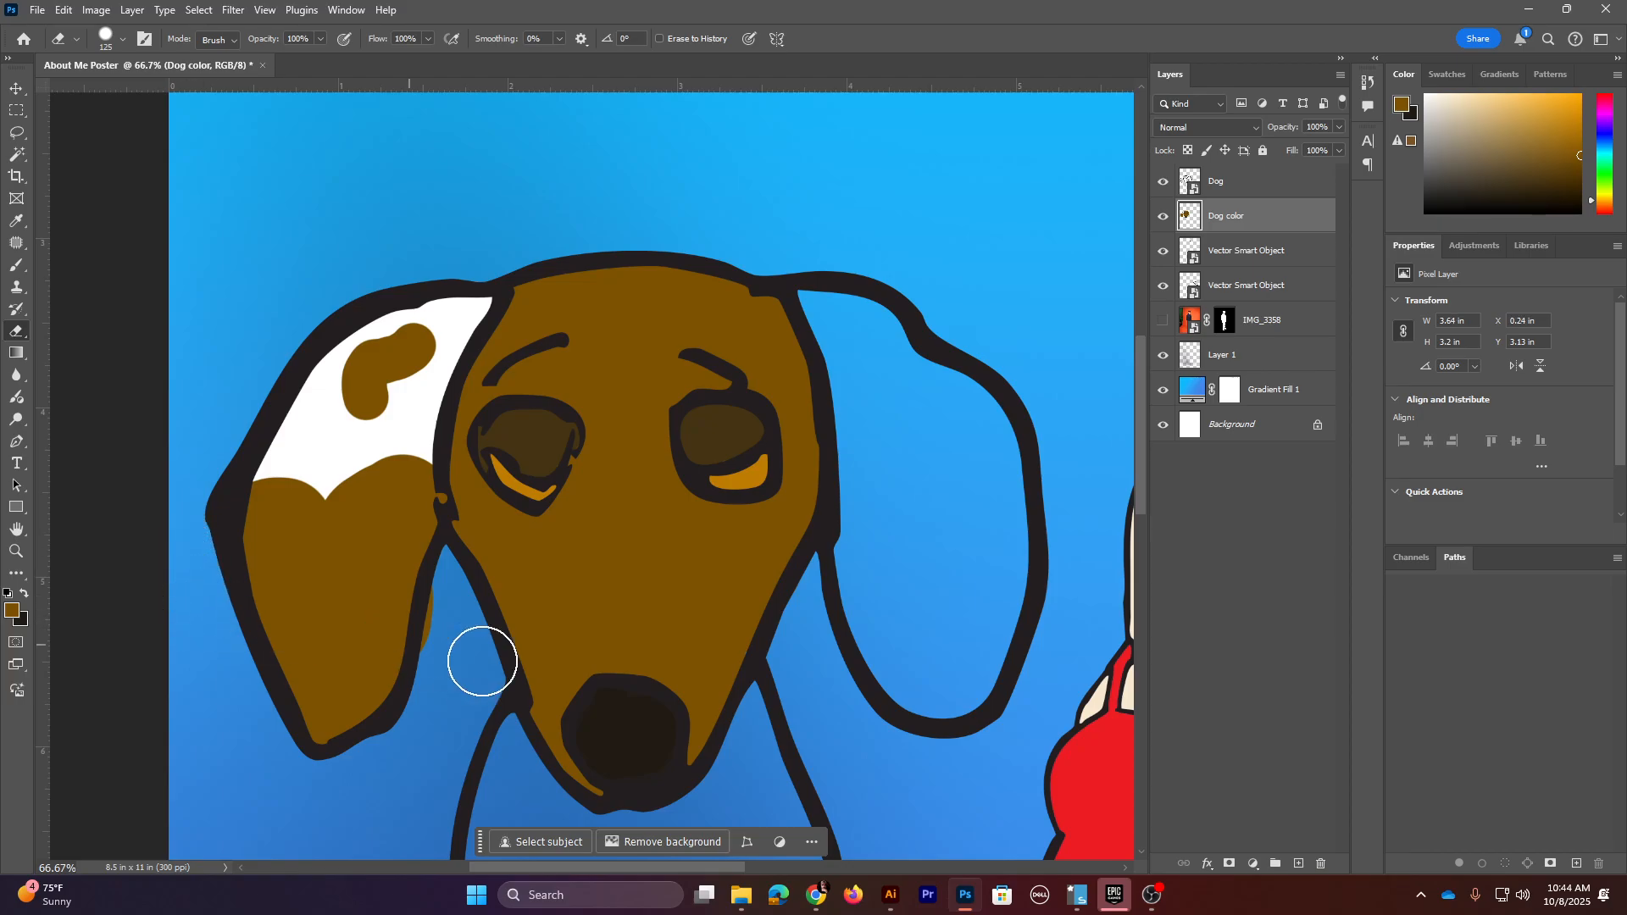
key(bracketleft)
key(bracketleft)
key(bracketleft)
key(bracketleft)
key(bracketleft)
mouse_move(441, 593)
mouse_down()
mouse_move(419, 693)
mouse_move(378, 740)
mouse_up()
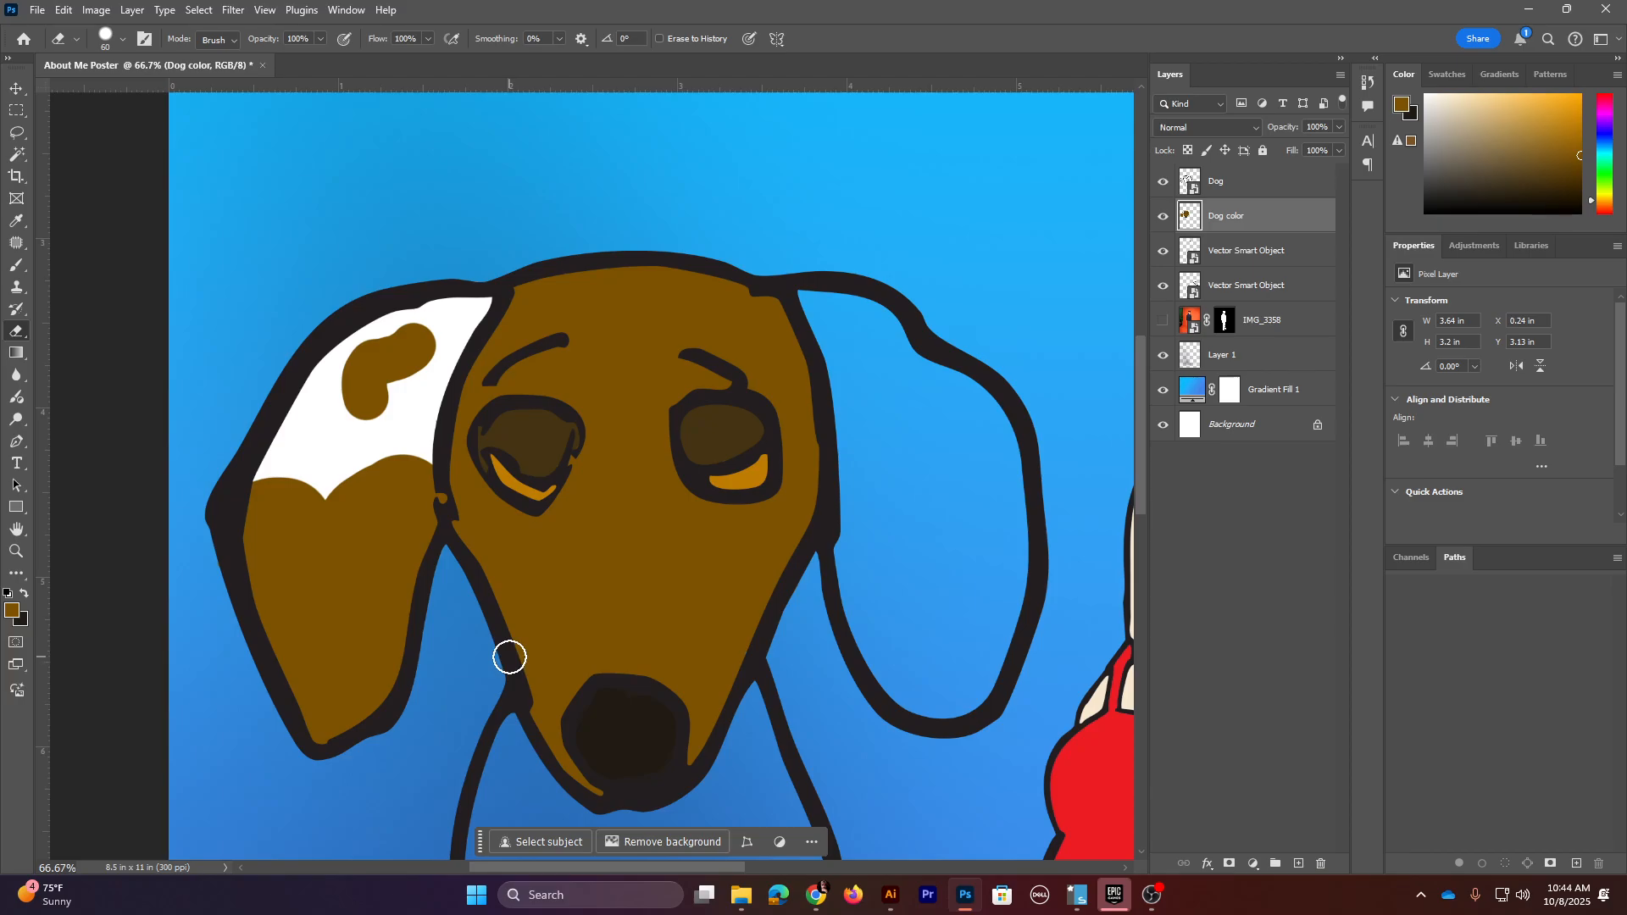
- Hide and show the Dog outline layer repeatedly to compare it with the painted colour layer beneath
key(ctrl+minus)
key(ctrl+minus)
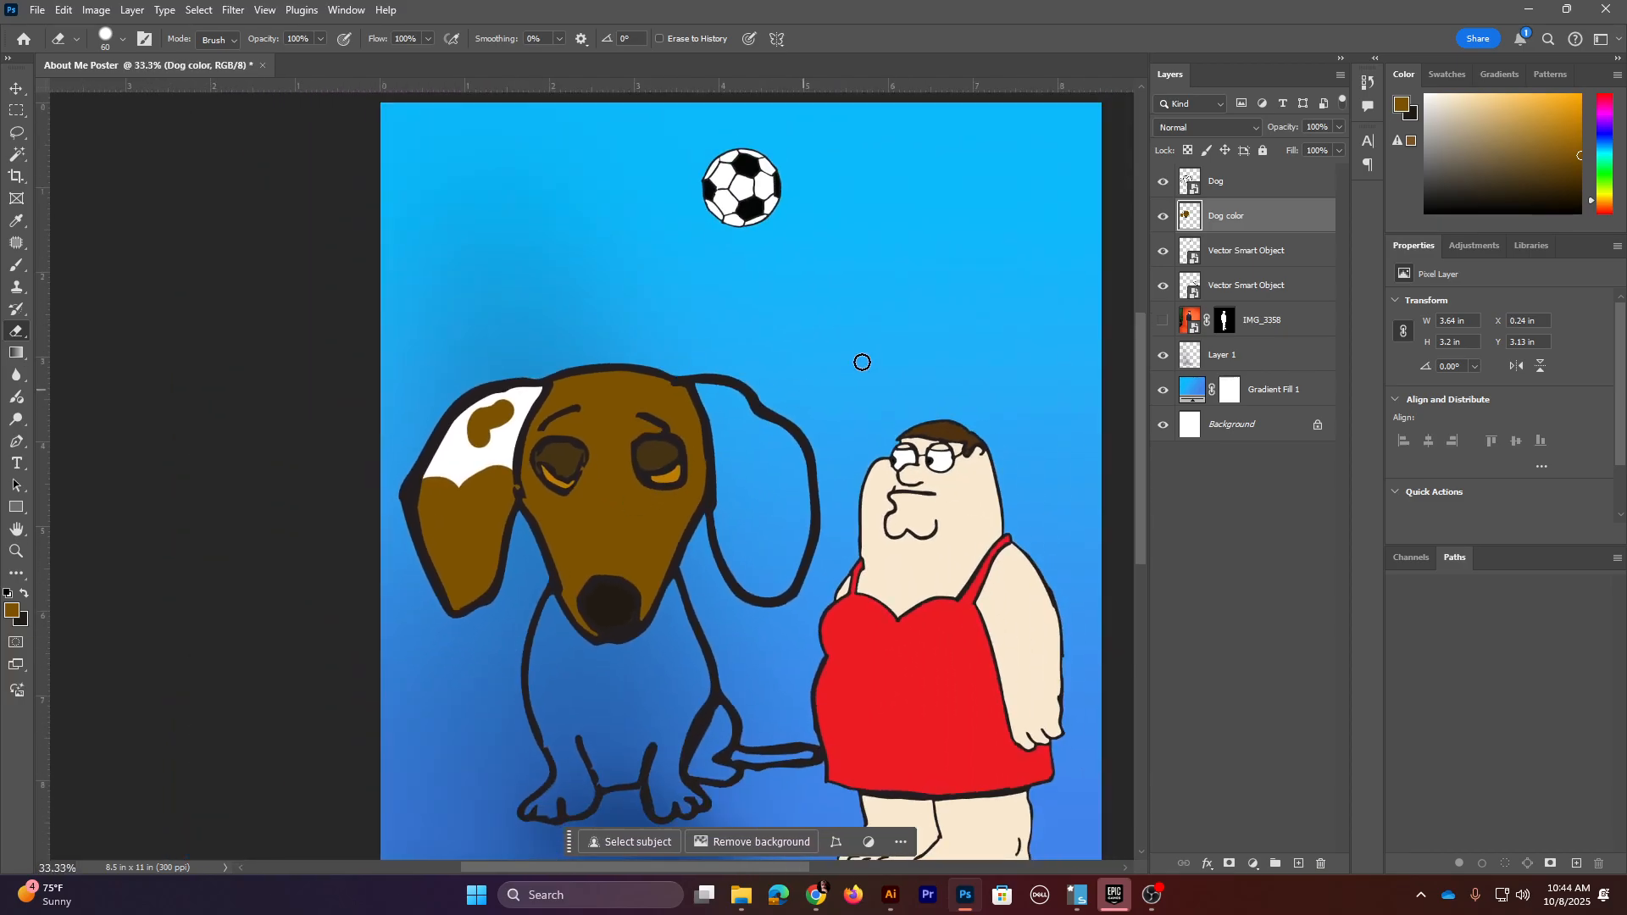
click(1166, 181)
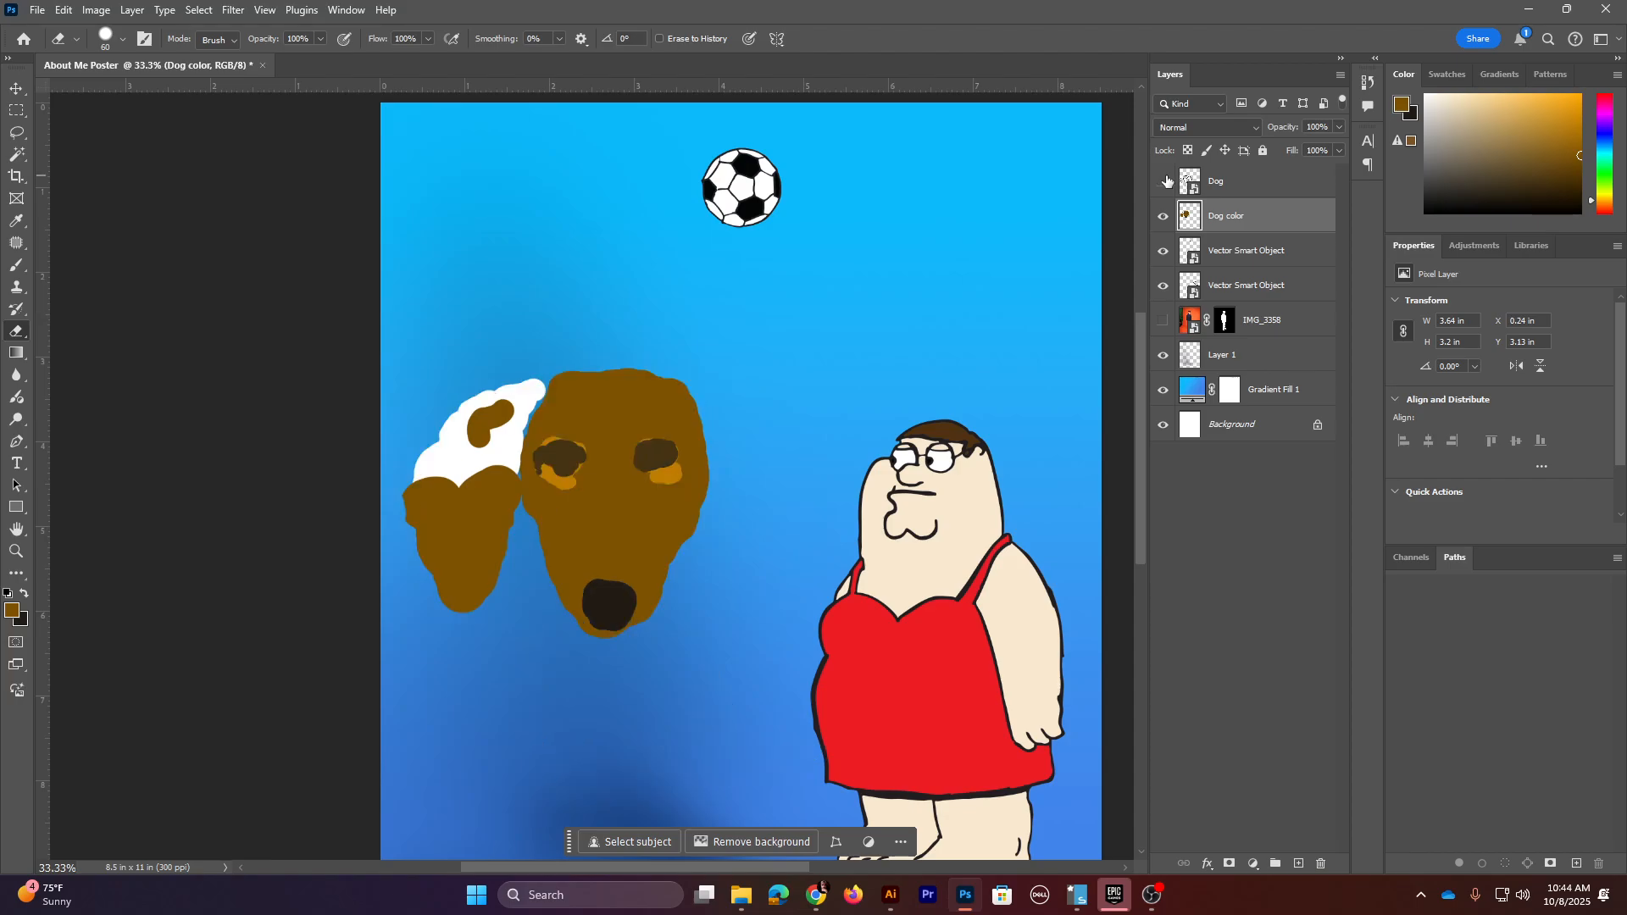
click(1165, 181)
click(1164, 181)
click(1164, 182)
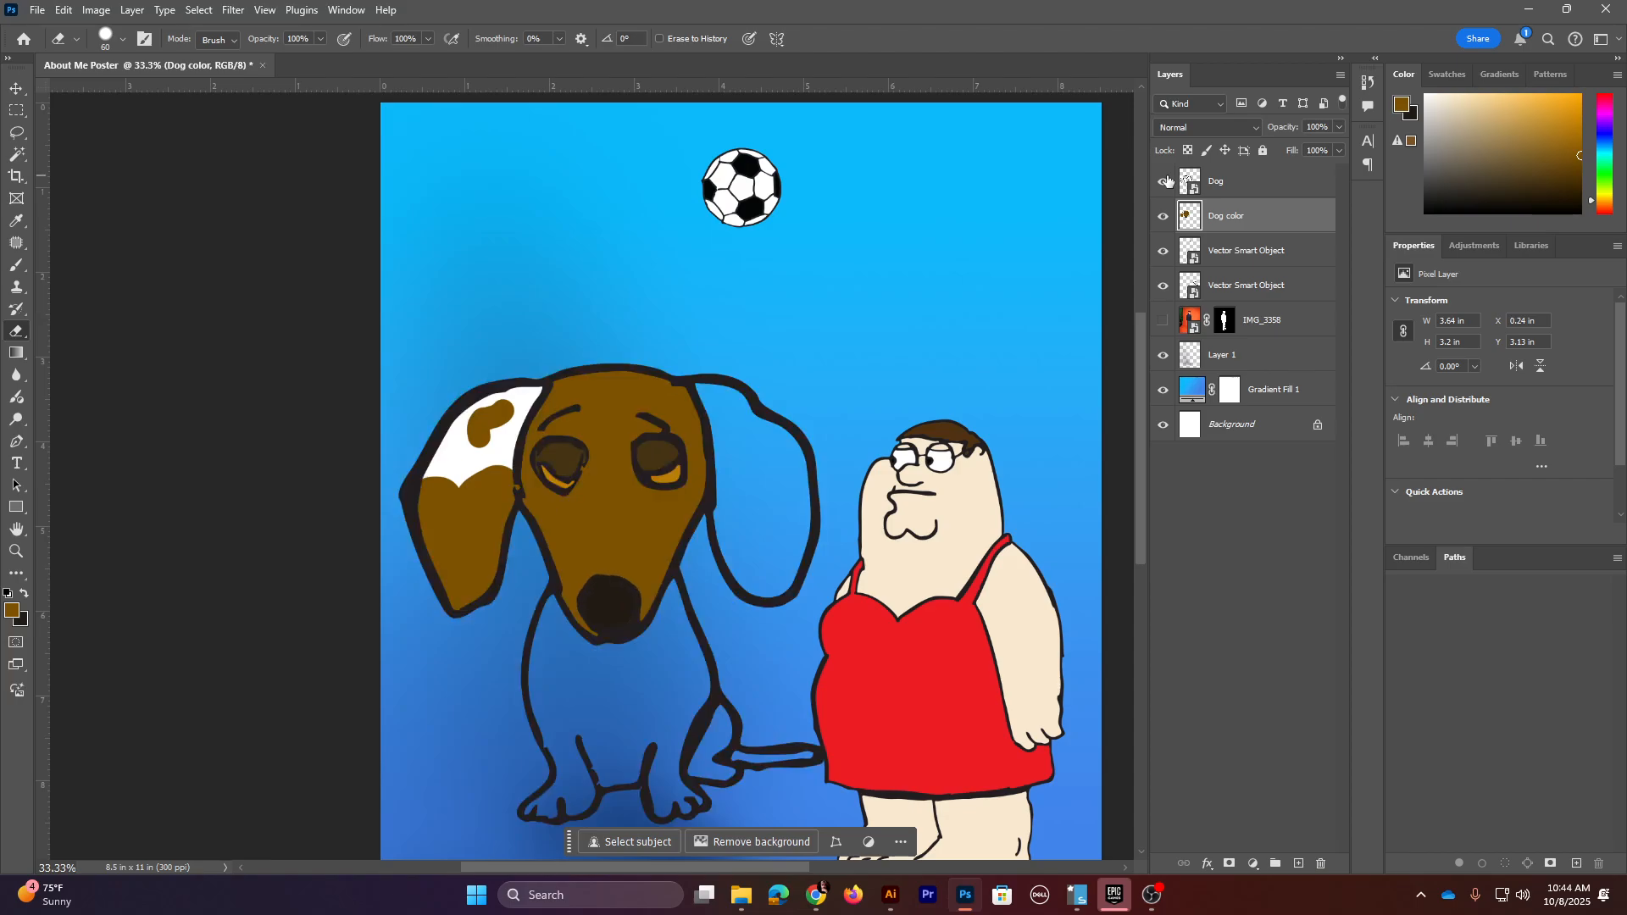
click(1164, 181)
click(1166, 181)
click(1167, 181)
click(1166, 182)
click(1166, 181)
click(1166, 181)
- Try to scale the Dog outline layer on its own to about 70.6%, and cancel the transform
click(1237, 188)
key(ctrl+t)
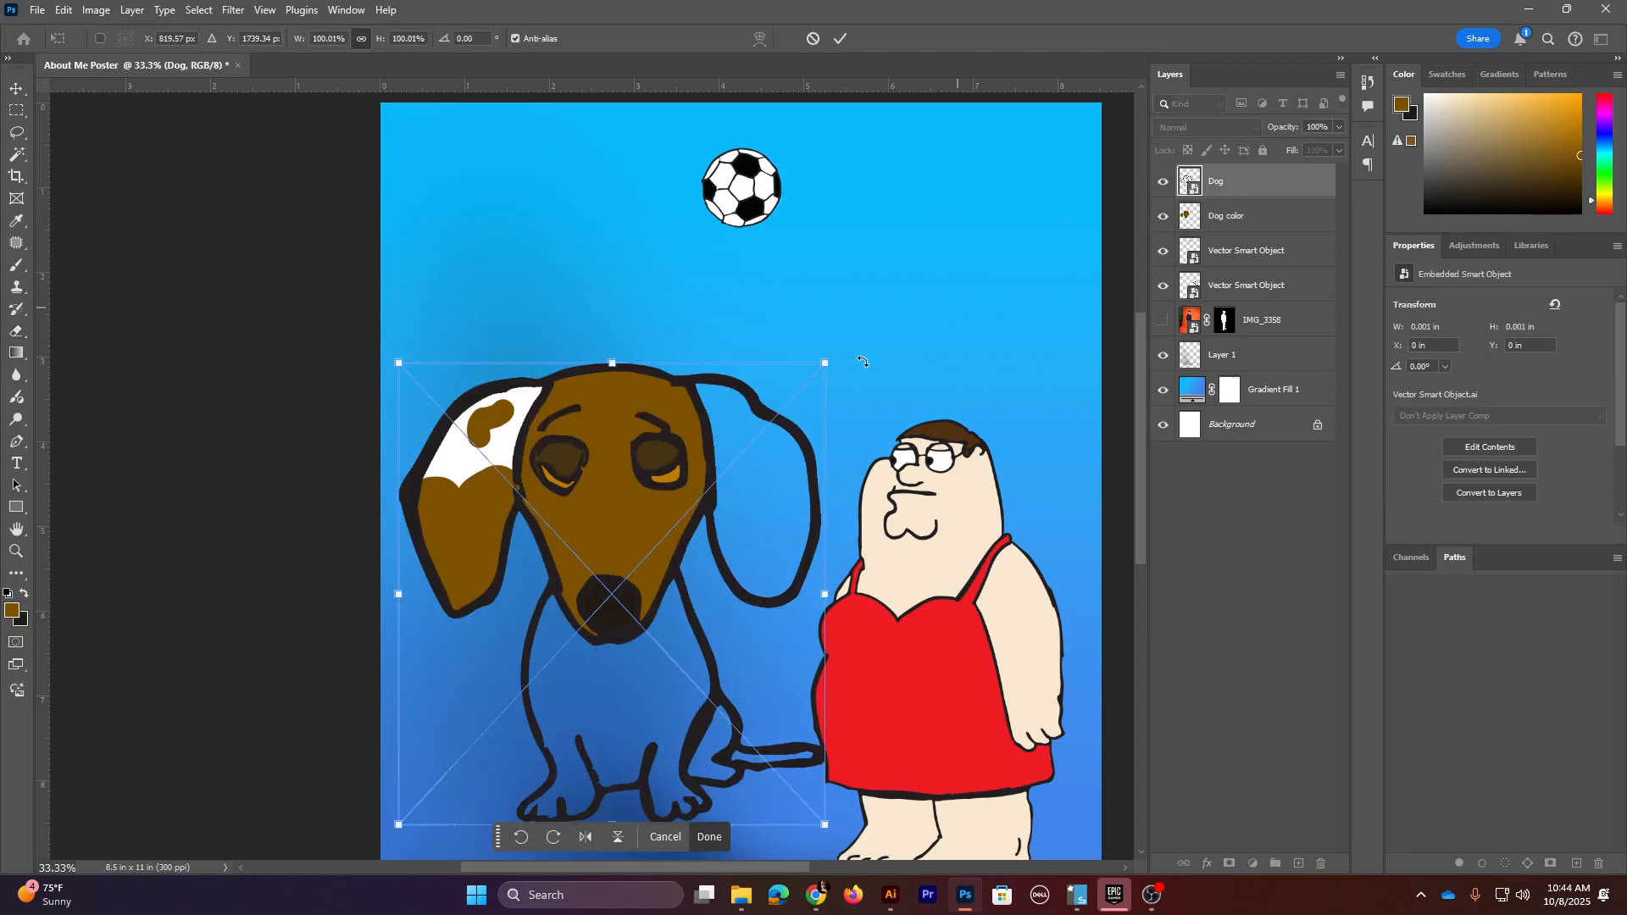
drag(824, 364, 698, 499)
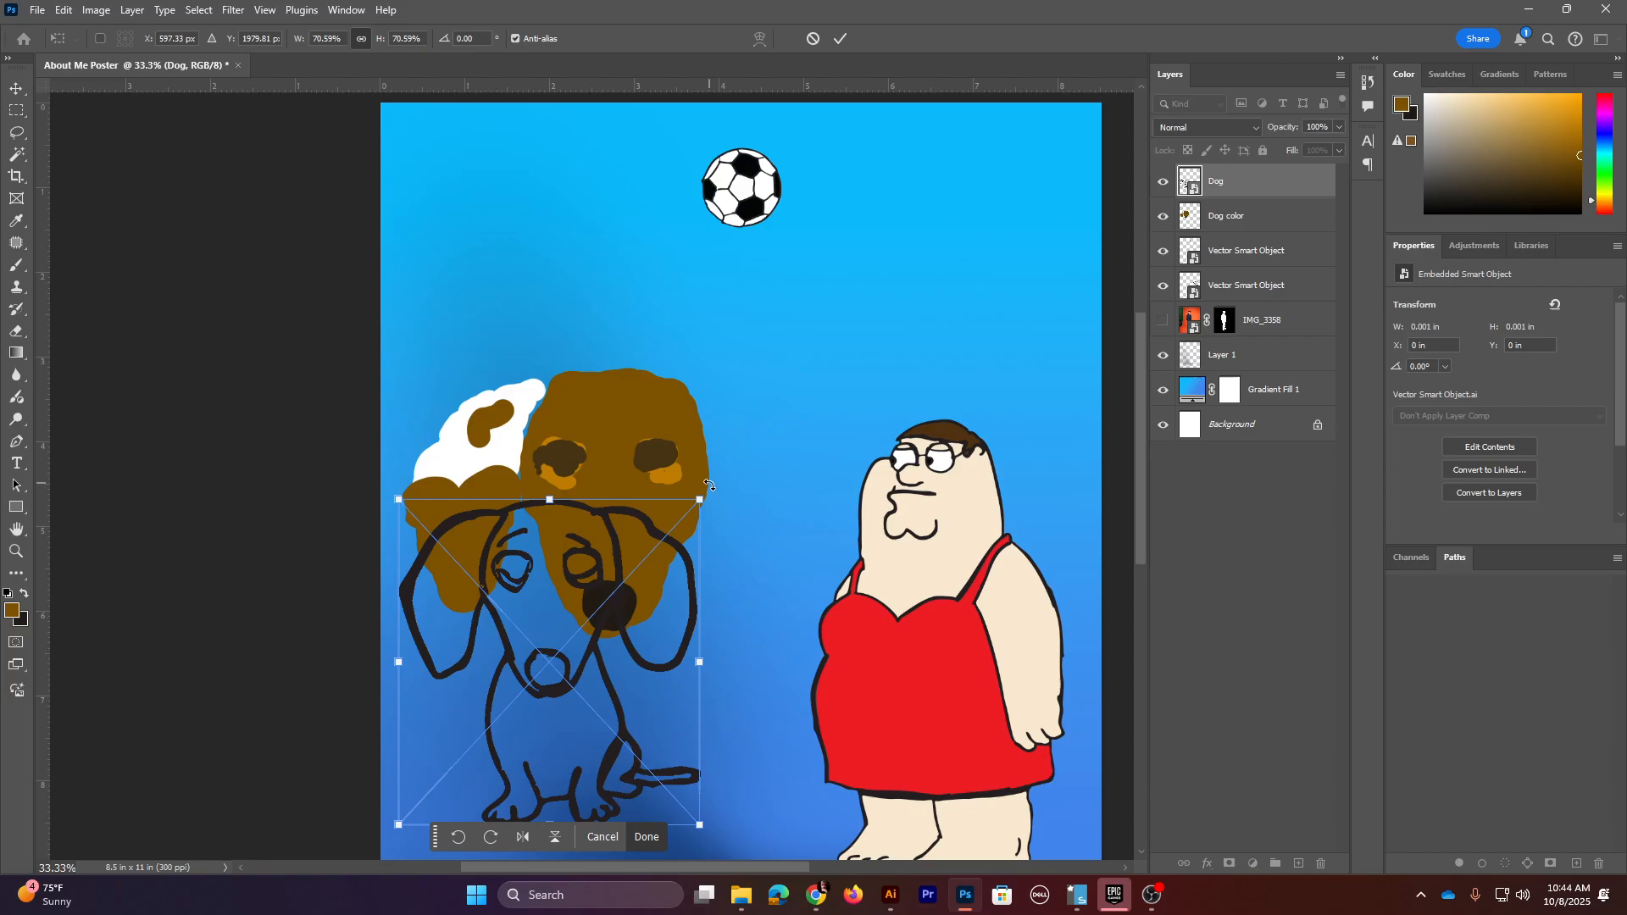
click(603, 837)
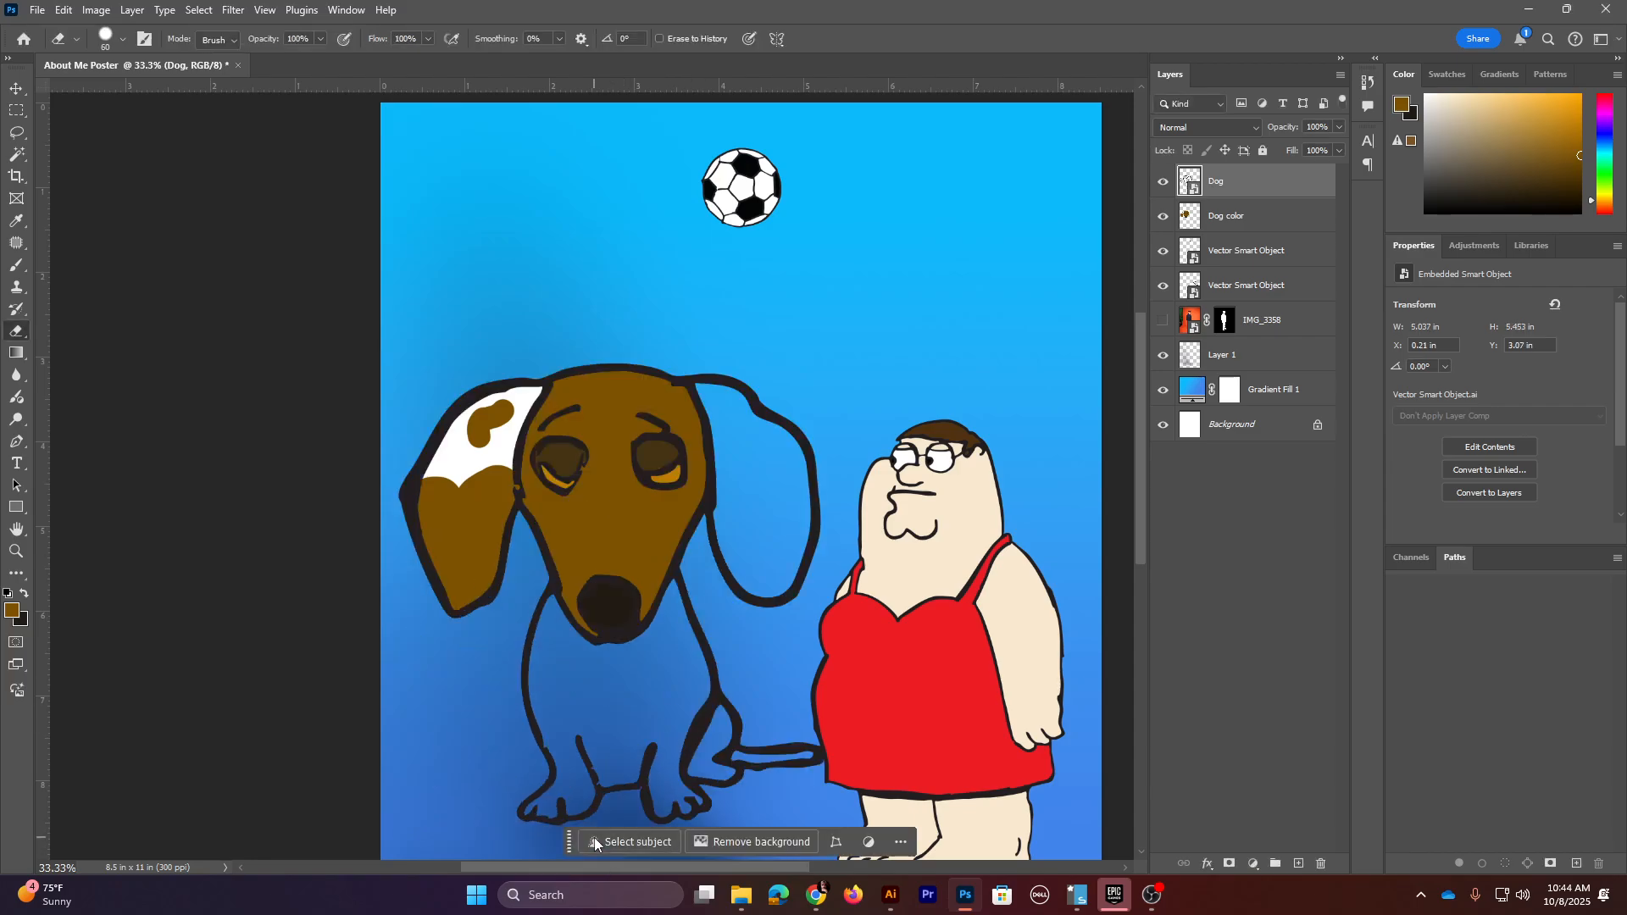
- Scale the Dog and Dog color layers together to about 30% and place the dog near the poster's lower-left corner
shift+click(1240, 218)
key(ctrl+t)
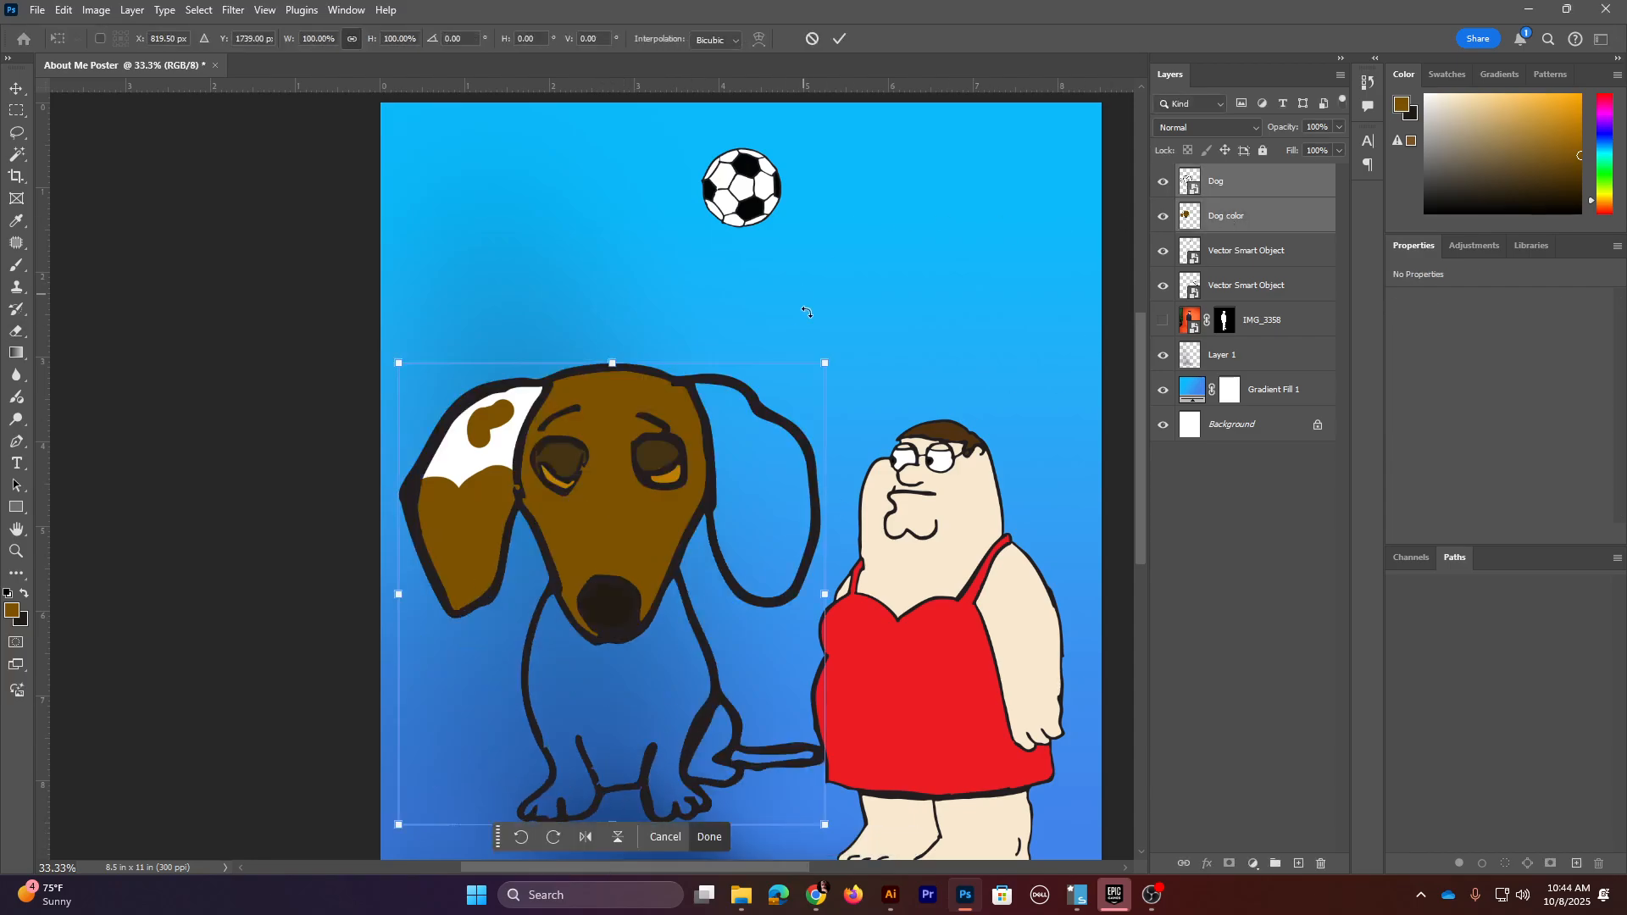
drag(827, 364, 549, 487)
drag(418, 625, 394, 588)
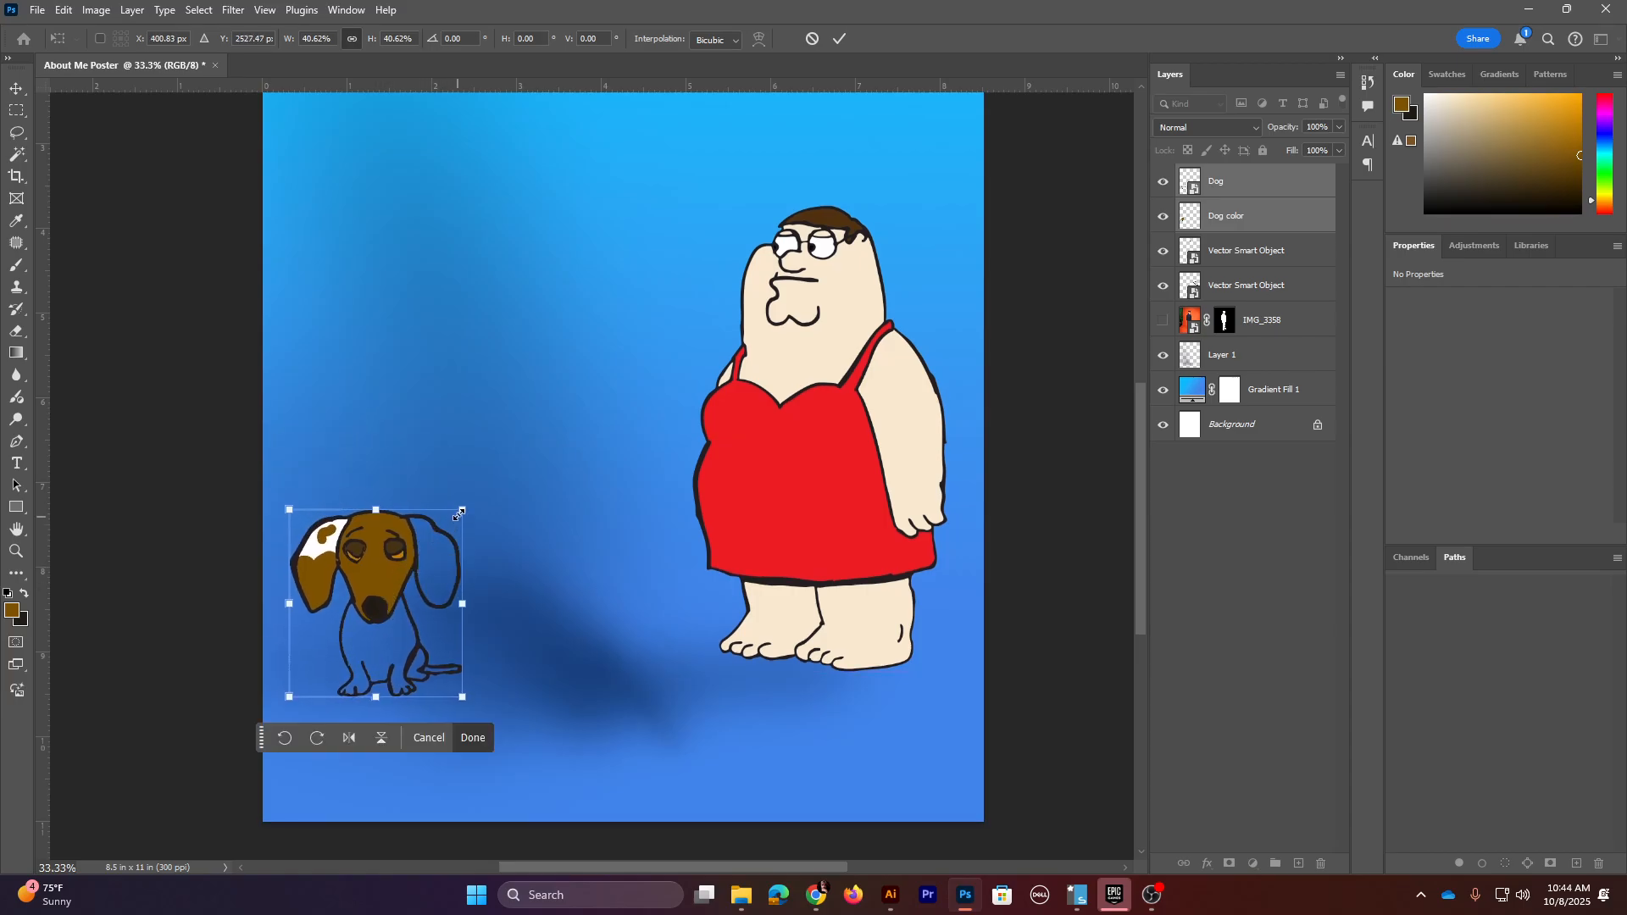
drag(460, 513, 418, 560)
drag(355, 609, 359, 632)
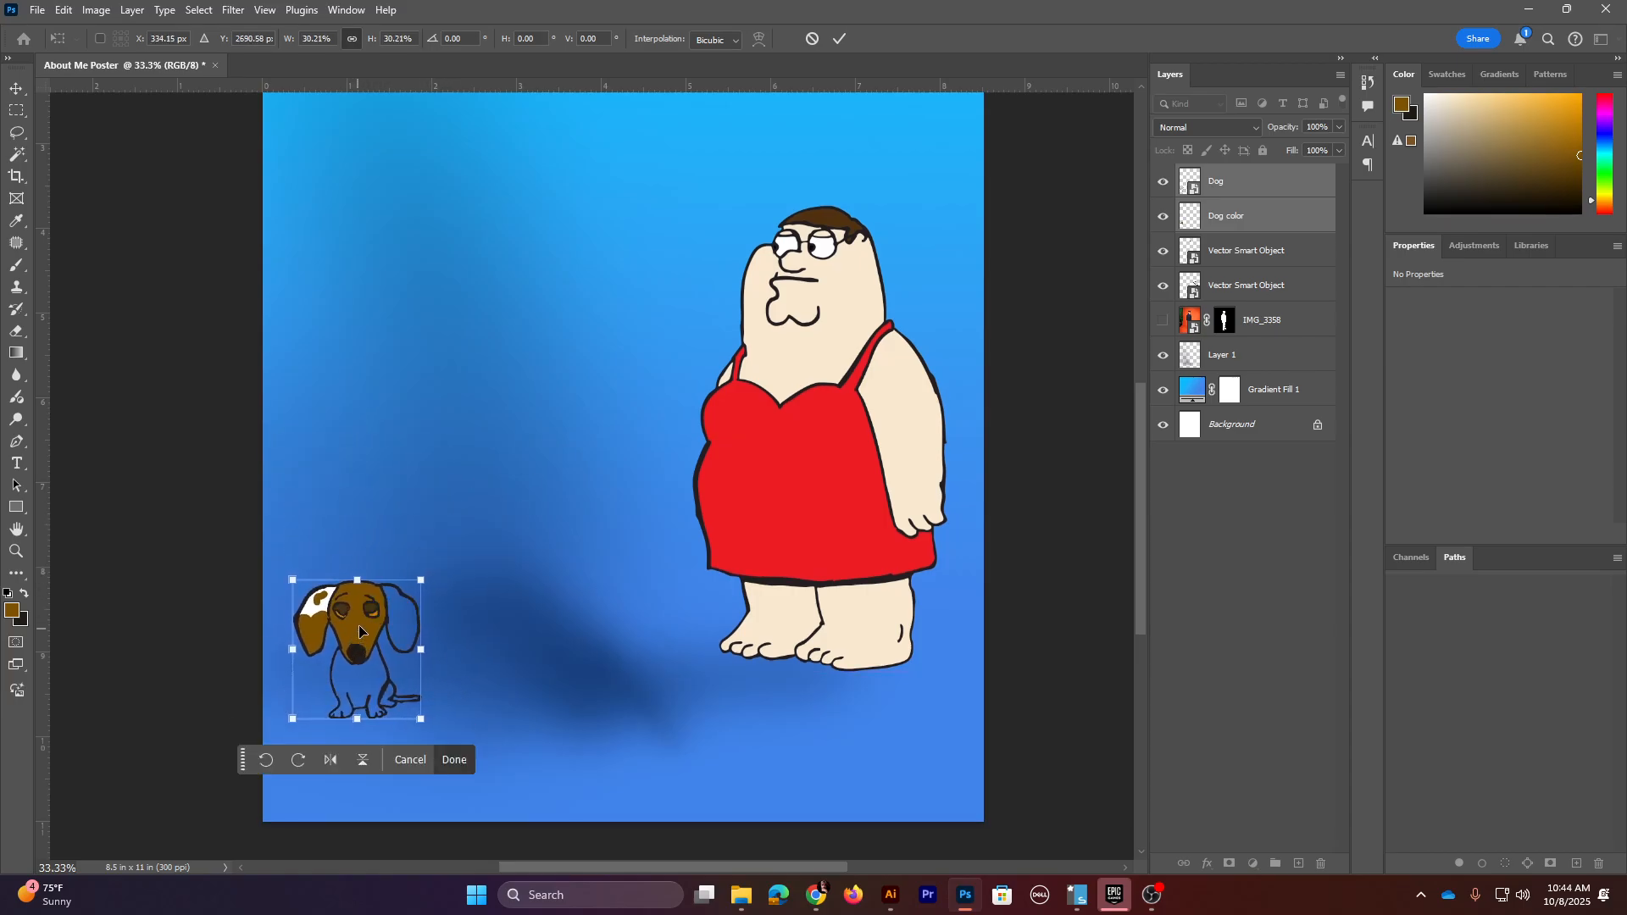
key(Return)
key(e)
- Show the student cut-out layer IMG_3358 again and bring the whole poster into view
click(1163, 320)
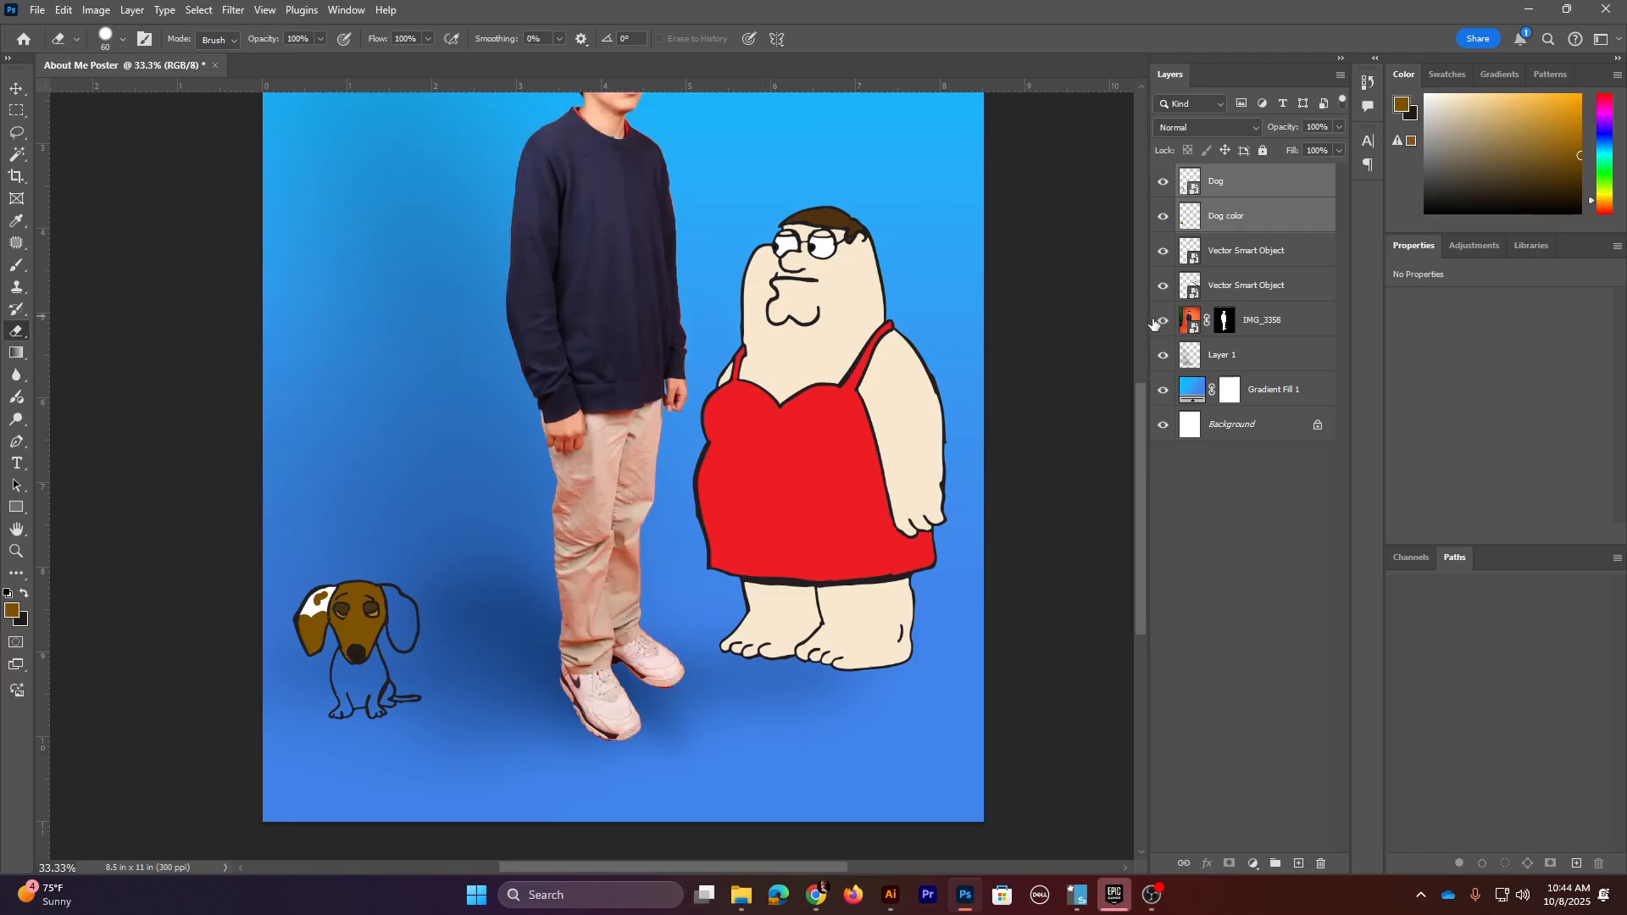
key(ctrl+minus)
key(ctrl+minus)
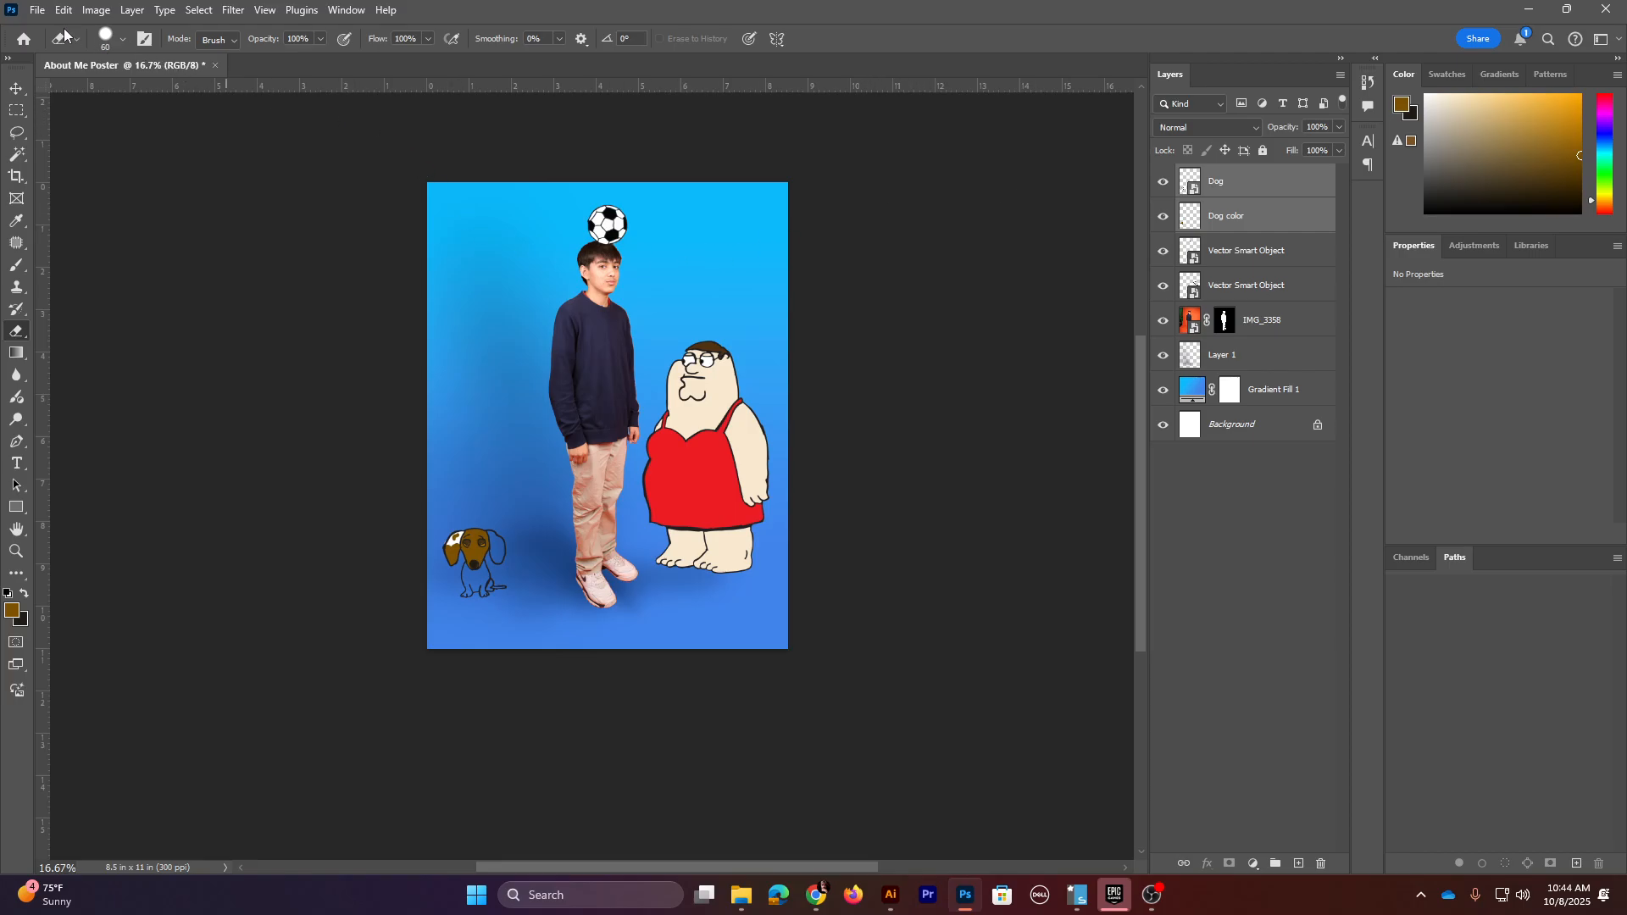
- Set up a JPEG copy of About Me Poster in the Documents folder, and cancel without saving
click(37, 9)
click(86, 231)
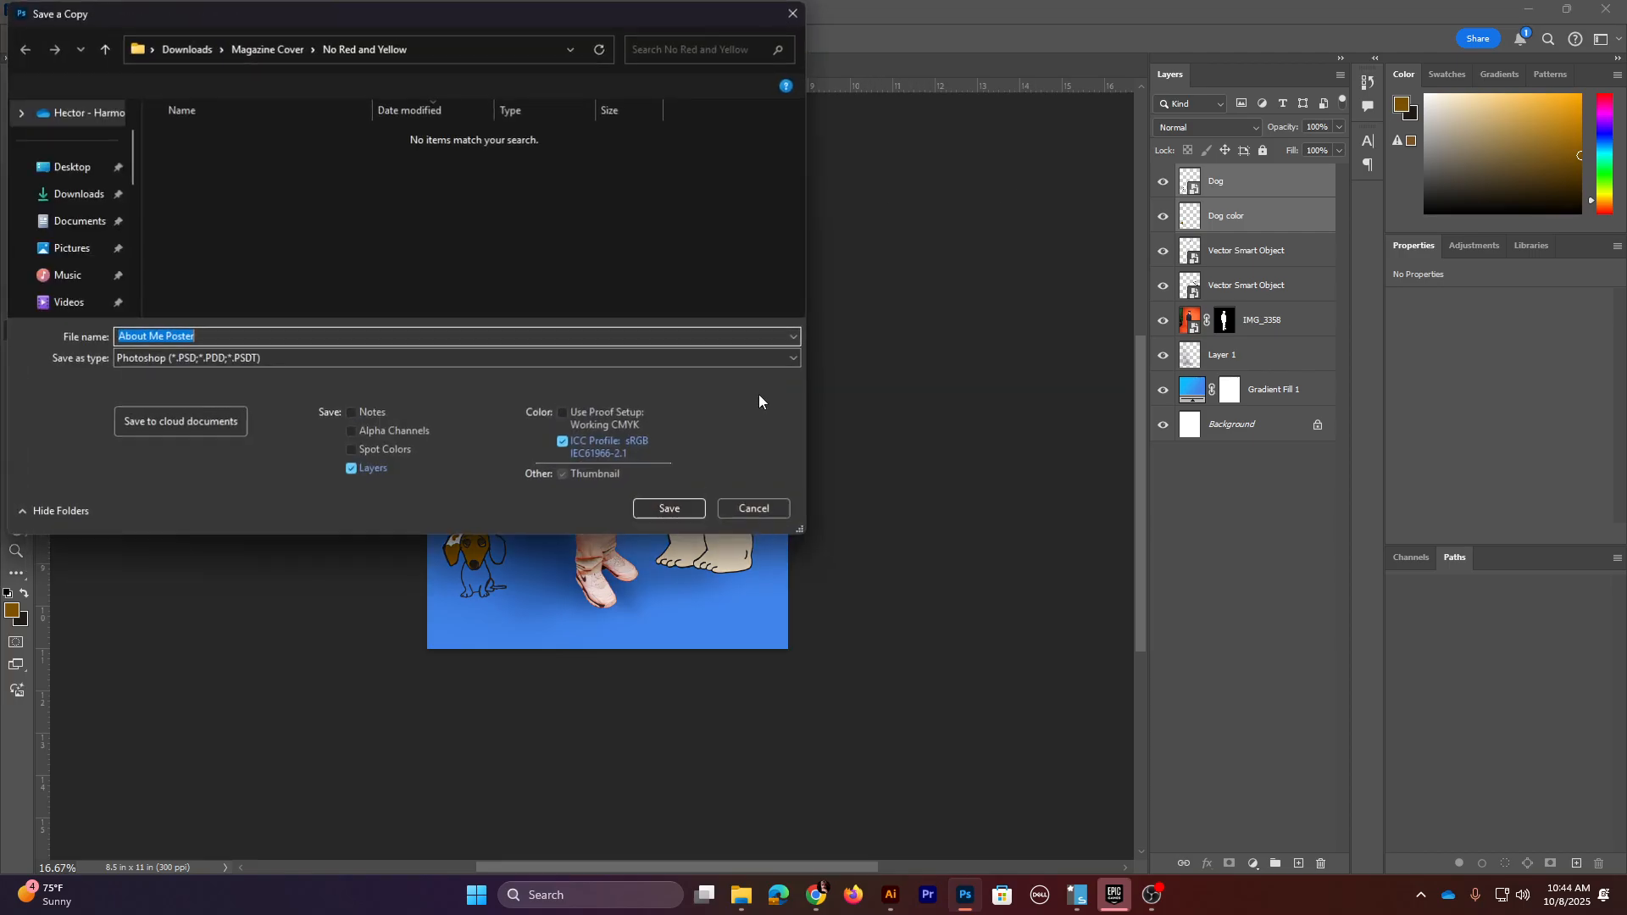
click(192, 359)
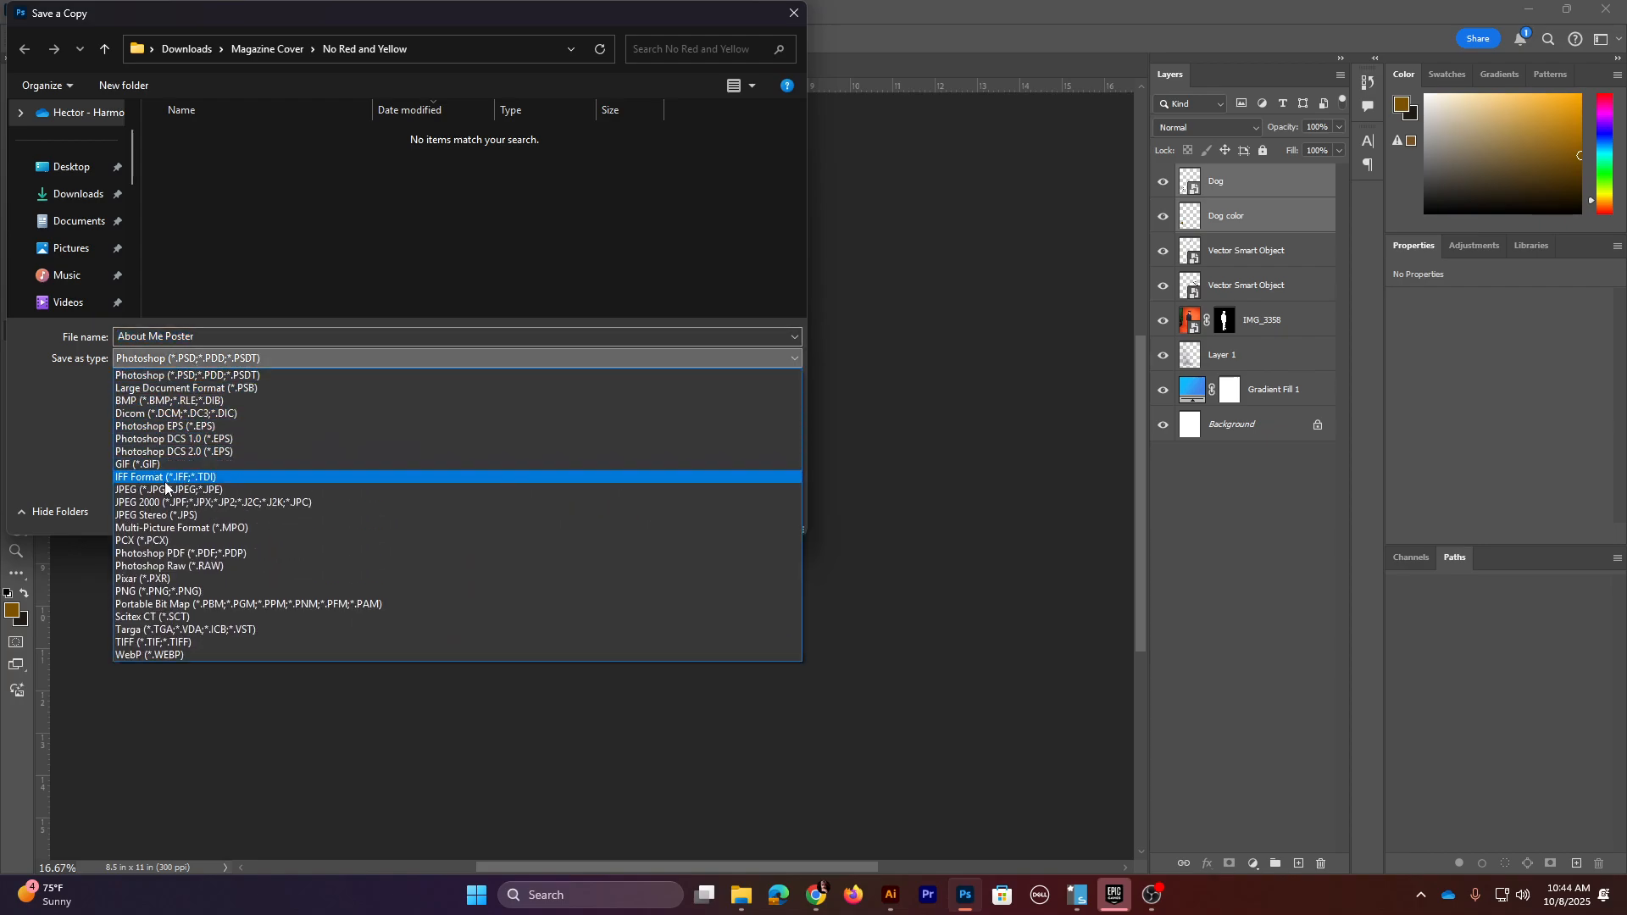
click(166, 490)
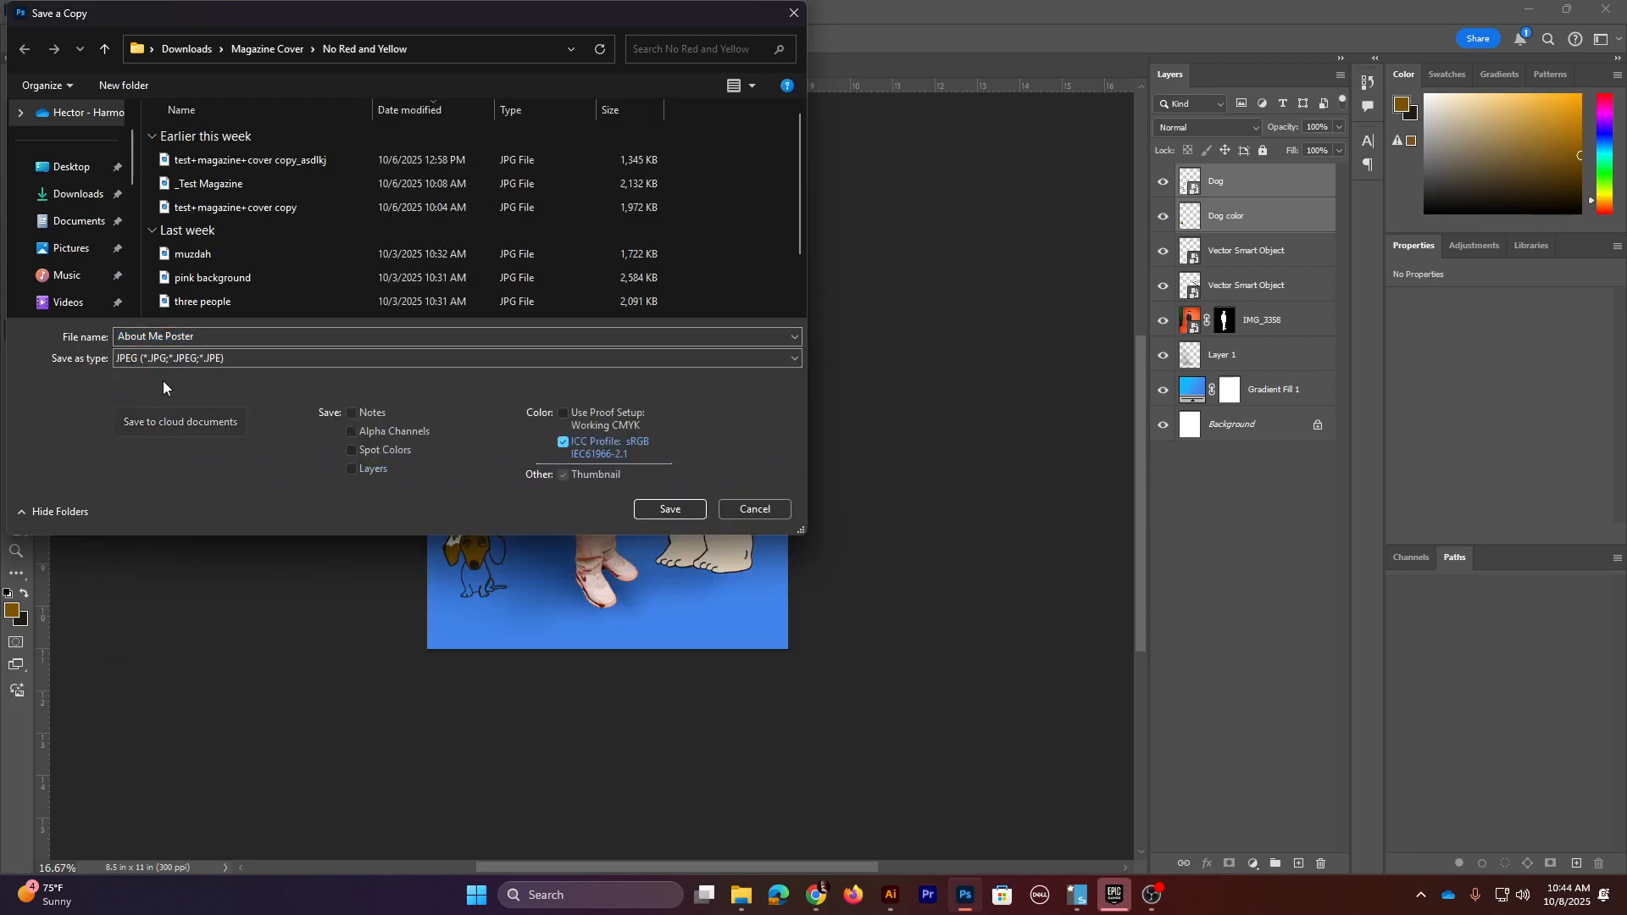
click(79, 221)
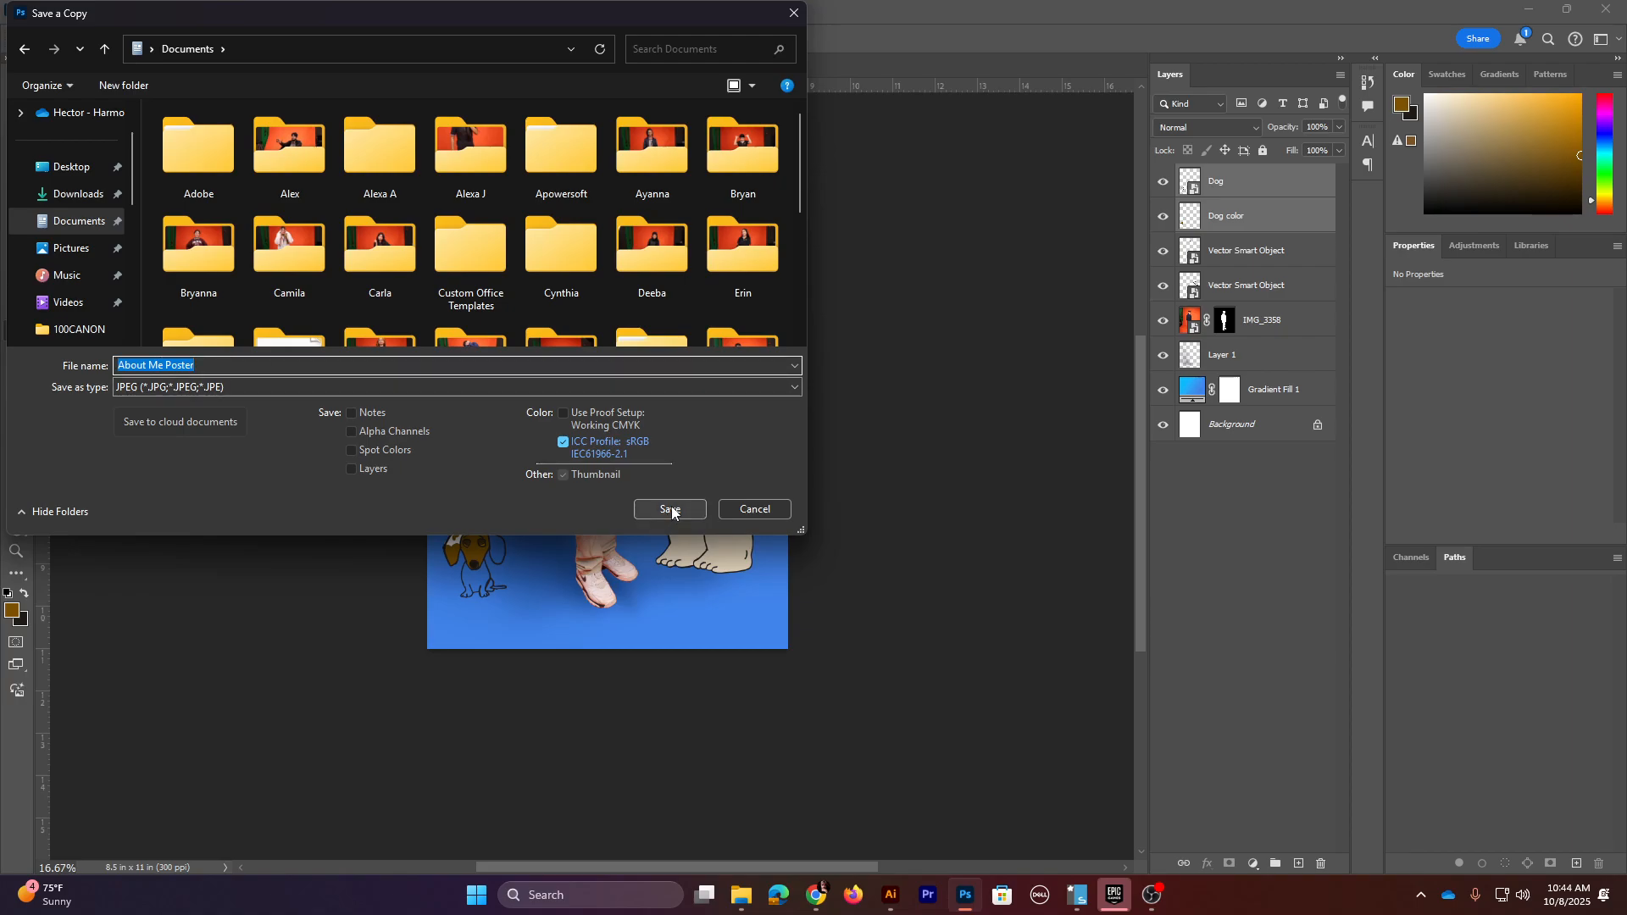
click(755, 511)
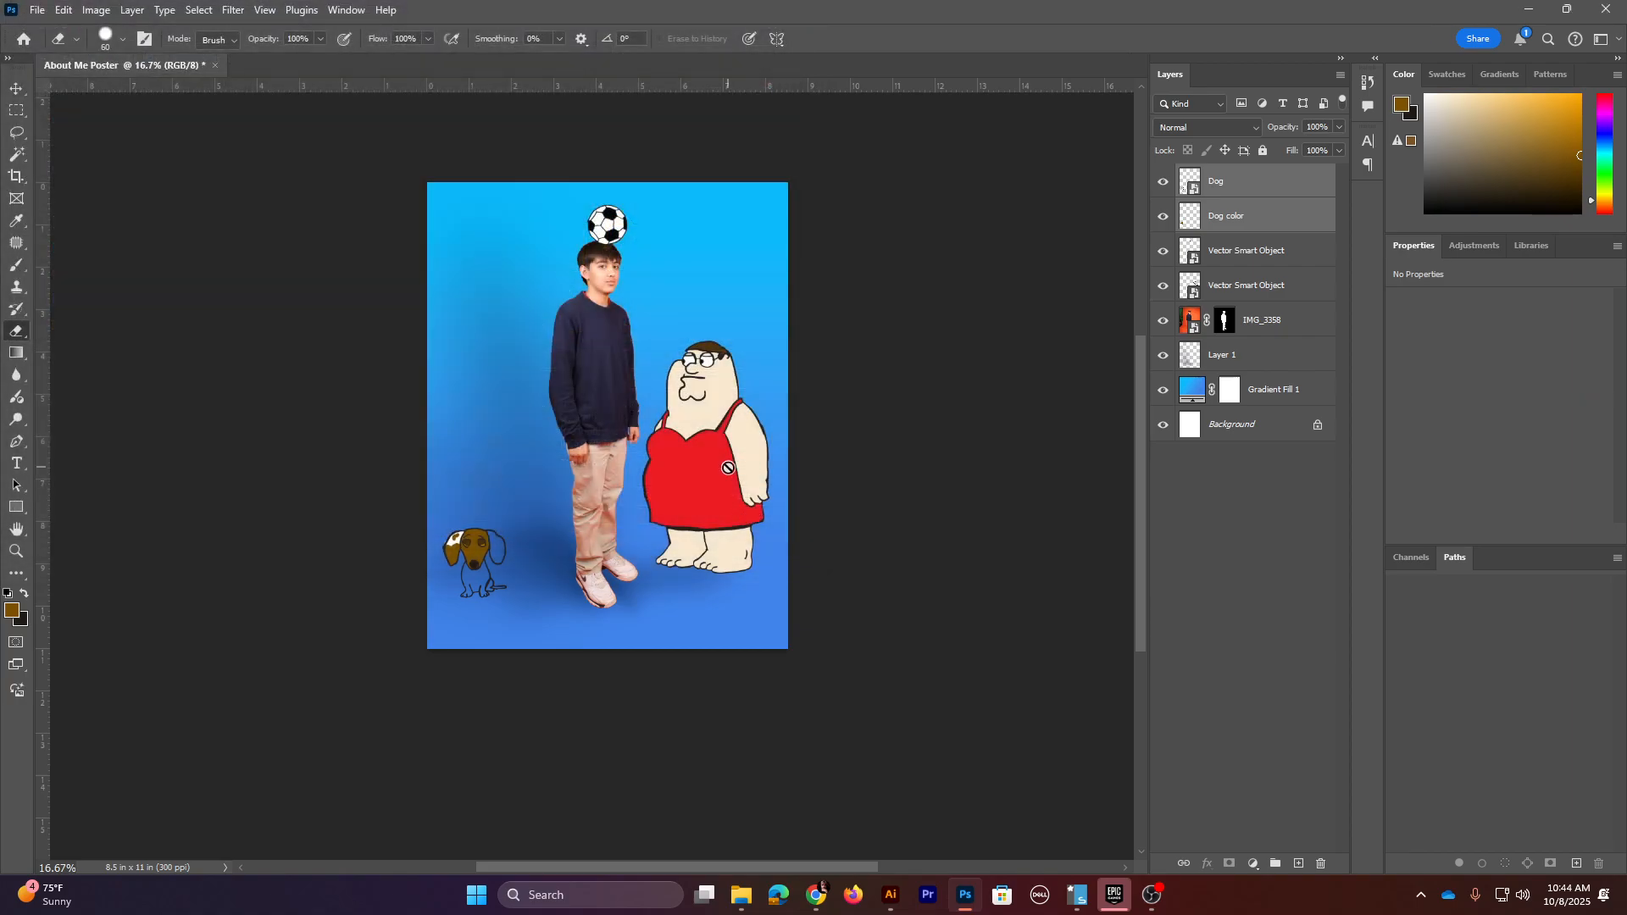